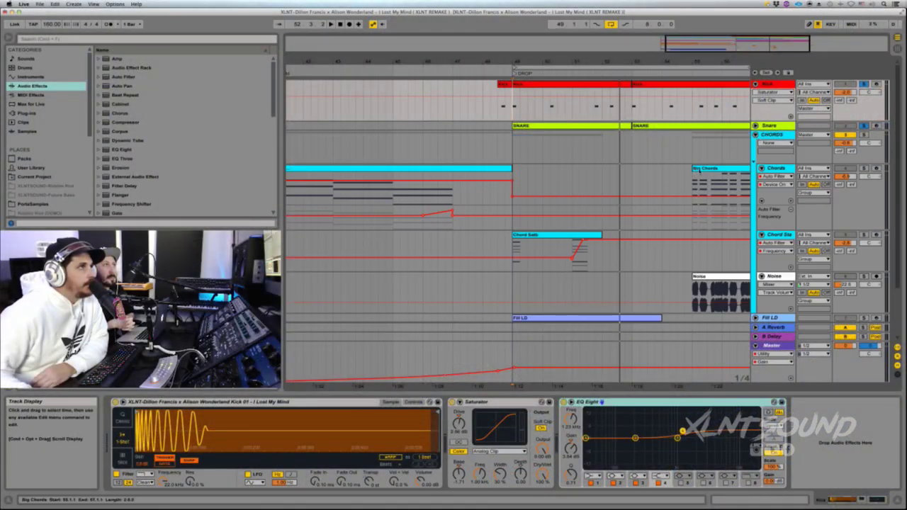
Listen to the Big Chords, Chord Stab and Noise clips in the drop, soloing their tracks
click(714, 170)
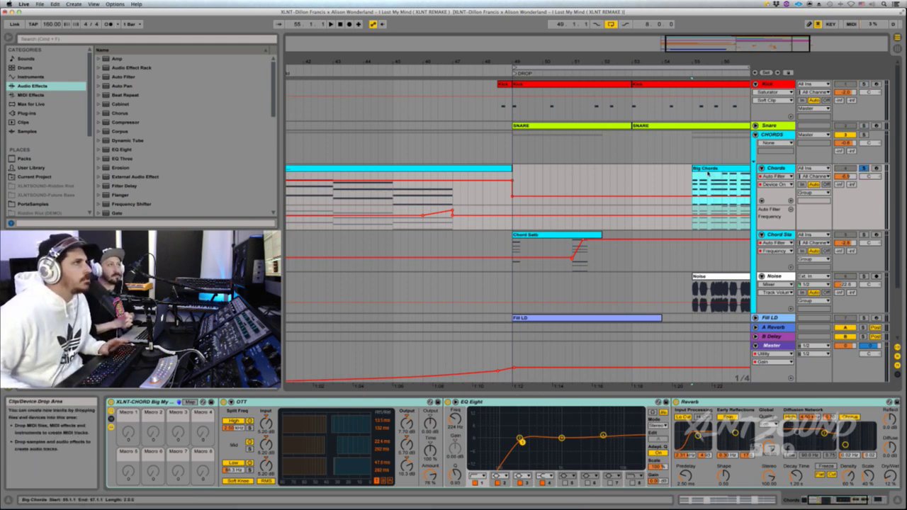
key(space)
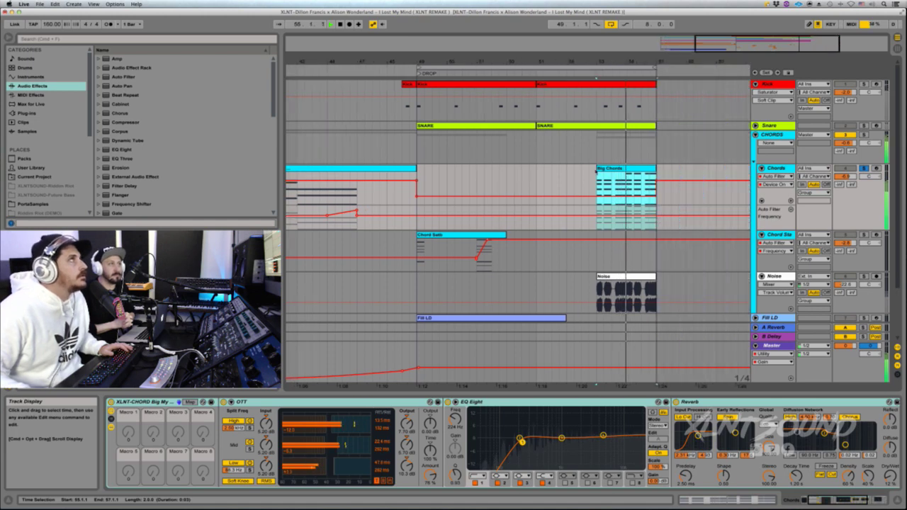
key(space)
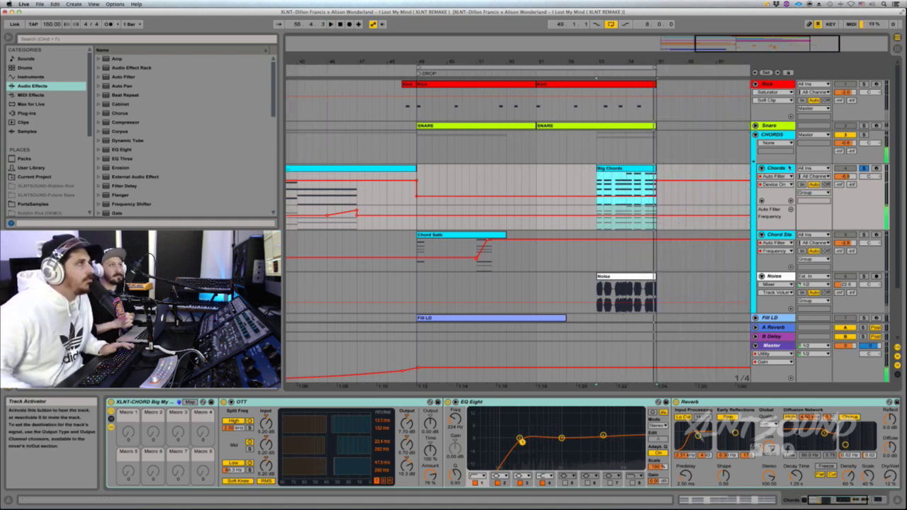
click(461, 251)
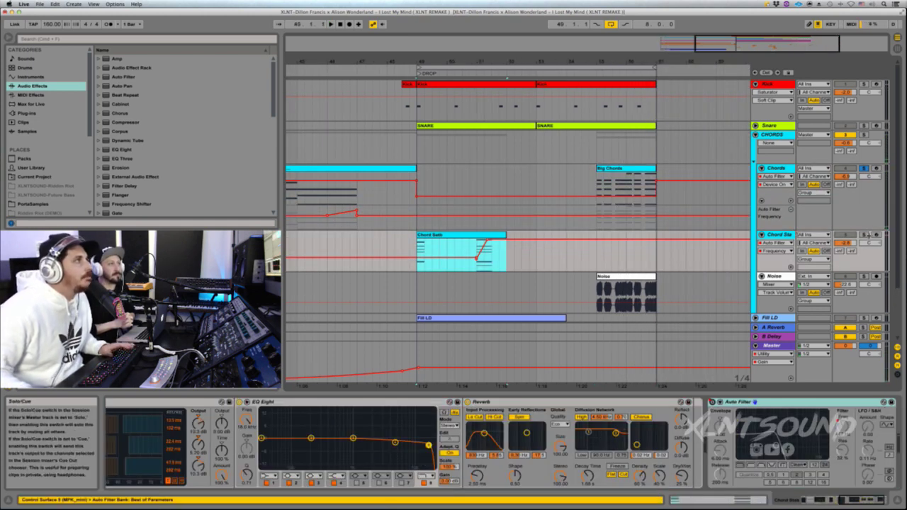
click(435, 284)
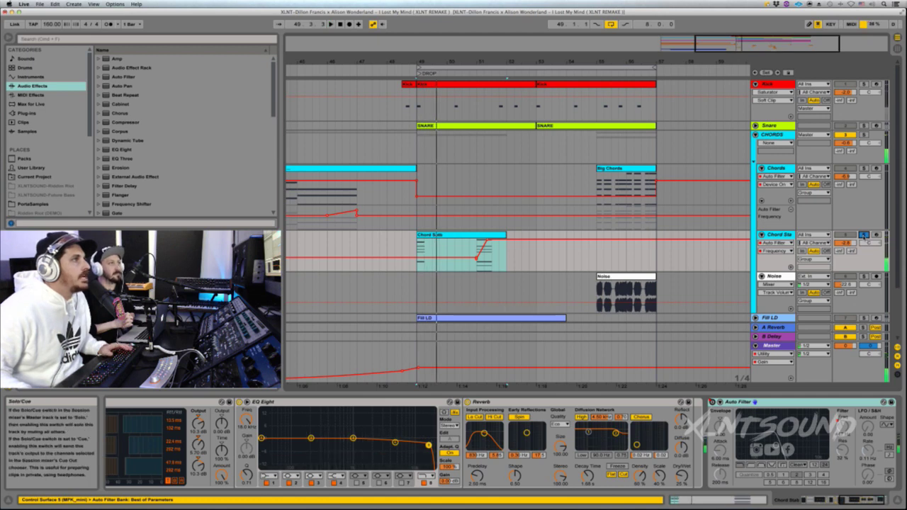
click(606, 285)
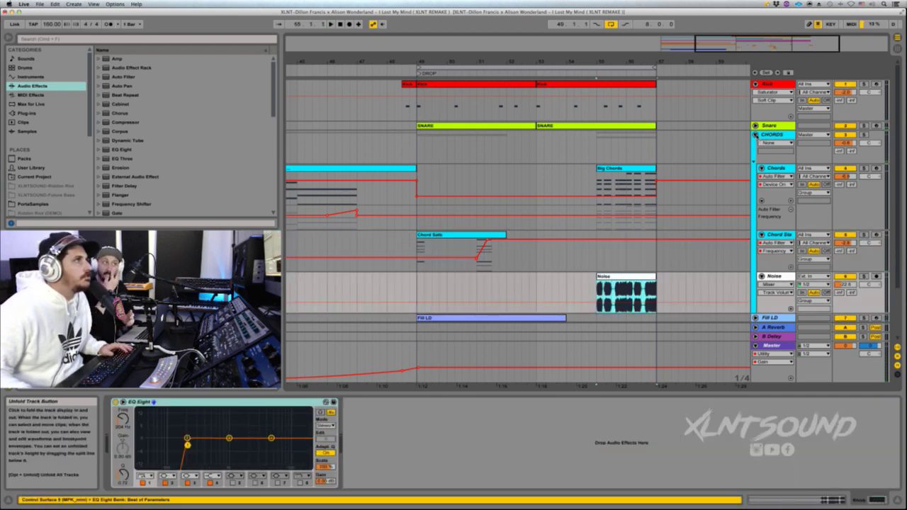
Collapse the CHORDS group and expand the DRUMS group to show its individual tracks
click(756, 134)
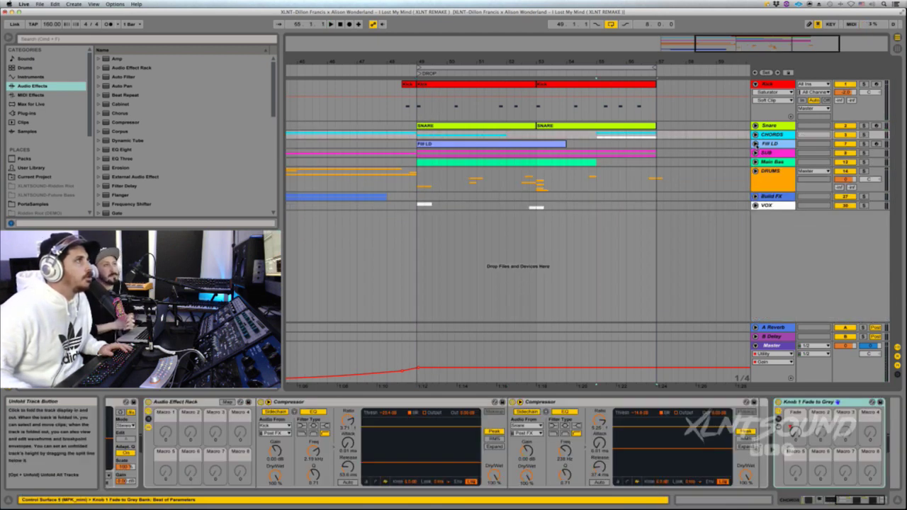
click(756, 144)
click(755, 144)
click(771, 171)
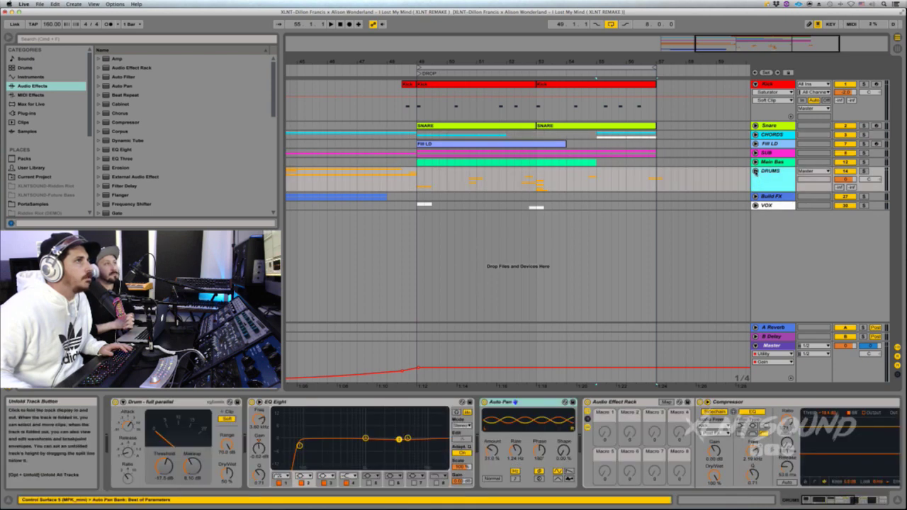
click(755, 171)
scroll(466, 210, down, 5)
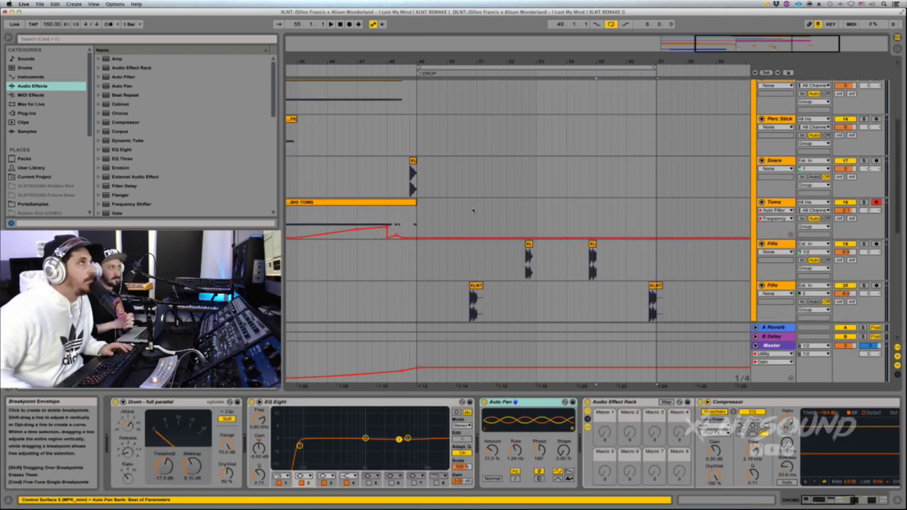
Play the drop from bar 49 and review the fill, ratchet and splash clips in the DRUMS group
click(418, 272)
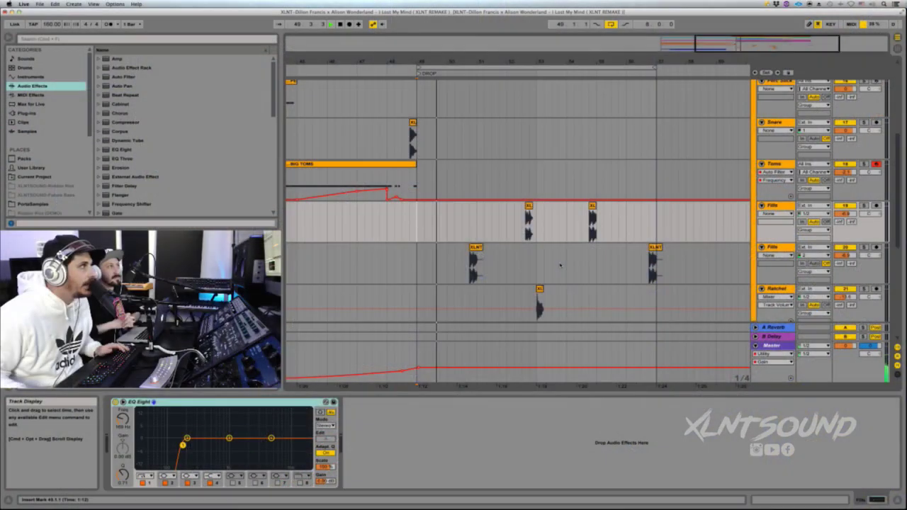
scroll(559, 264, up, 5)
scroll(559, 266, down, 5)
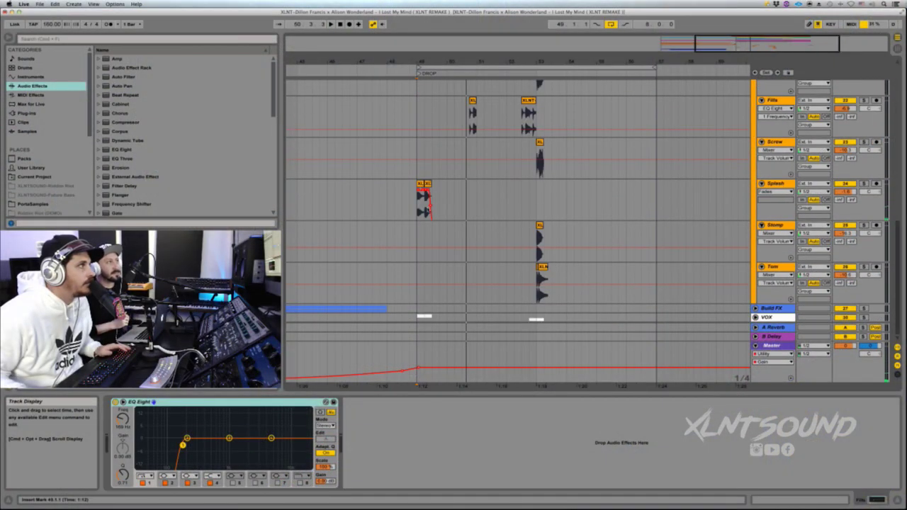
key(space)
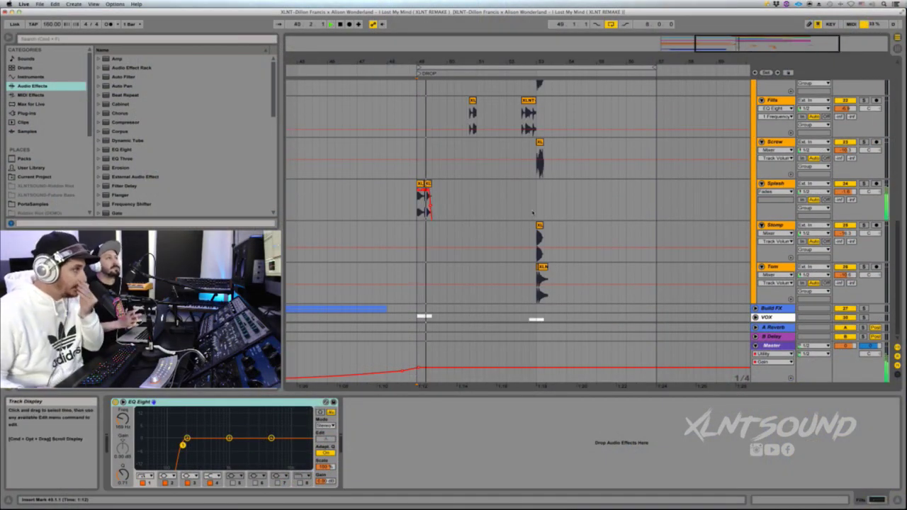
scroll(533, 212, up, 3)
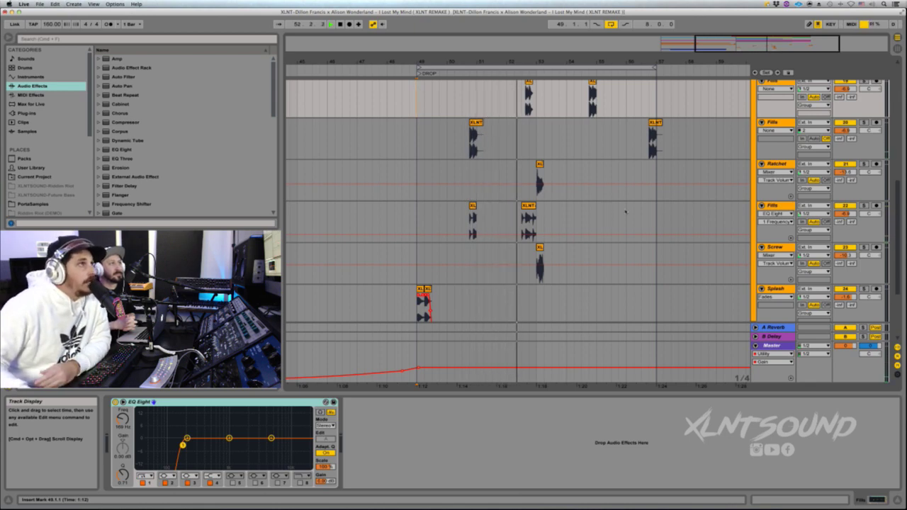
scroll(625, 211, up, 3)
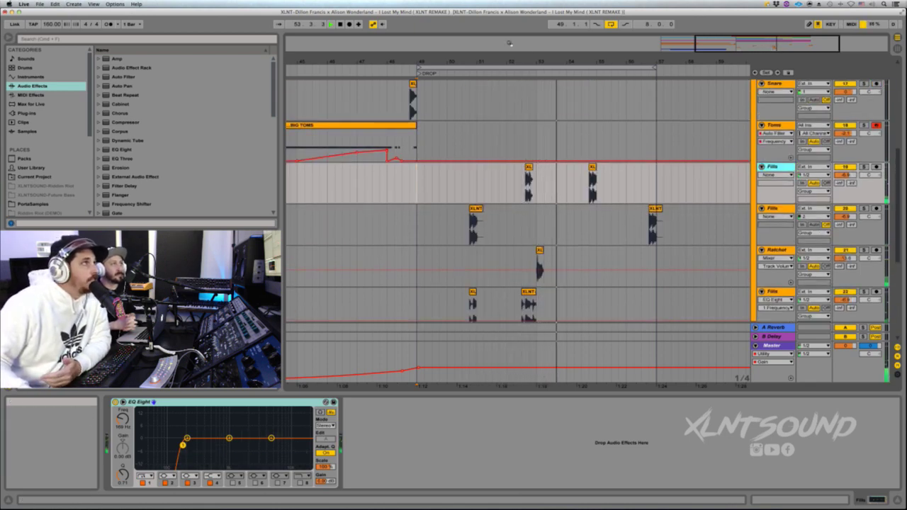
Expand the VOX group and listen to the vocal clip on the soloed Hey track
drag(509, 62, 579, 144)
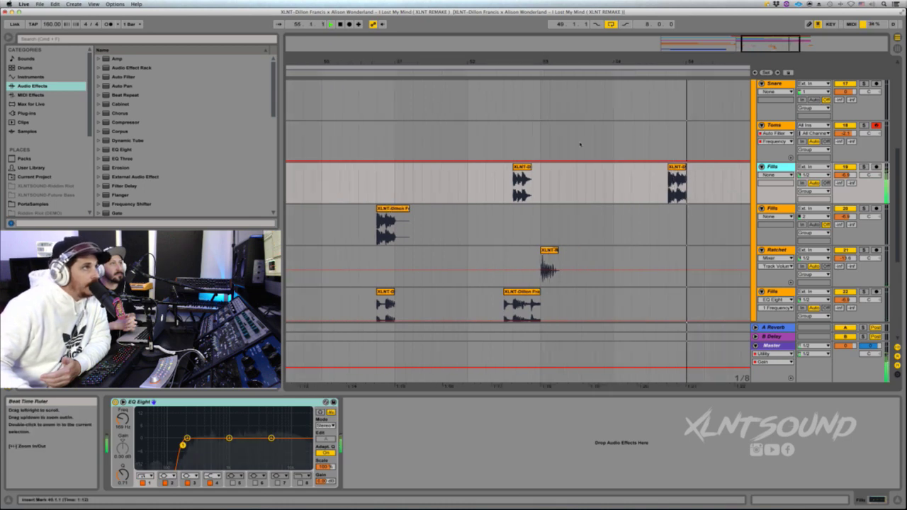
scroll(658, 174, down, 5)
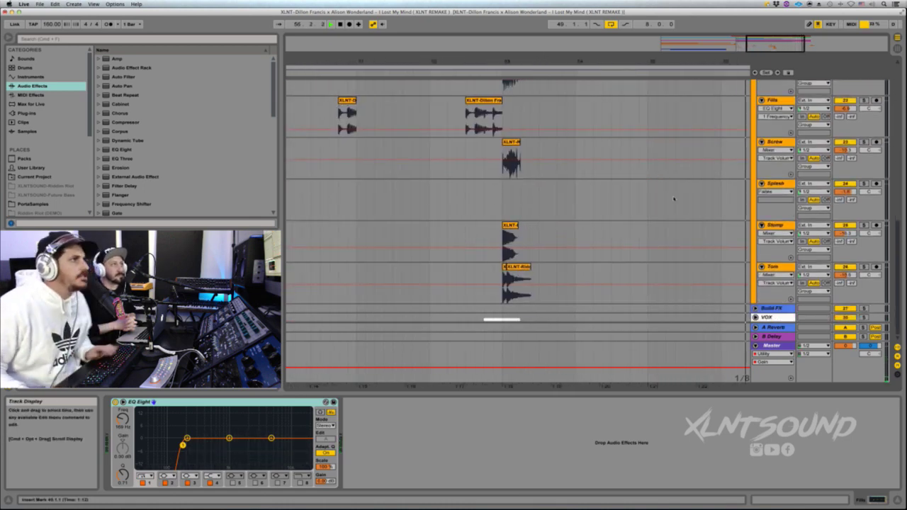
click(755, 317)
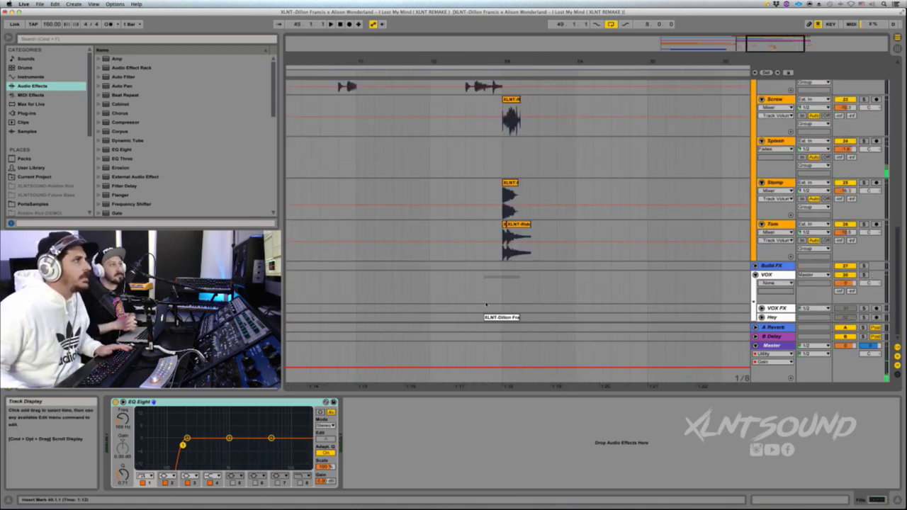
click(863, 317)
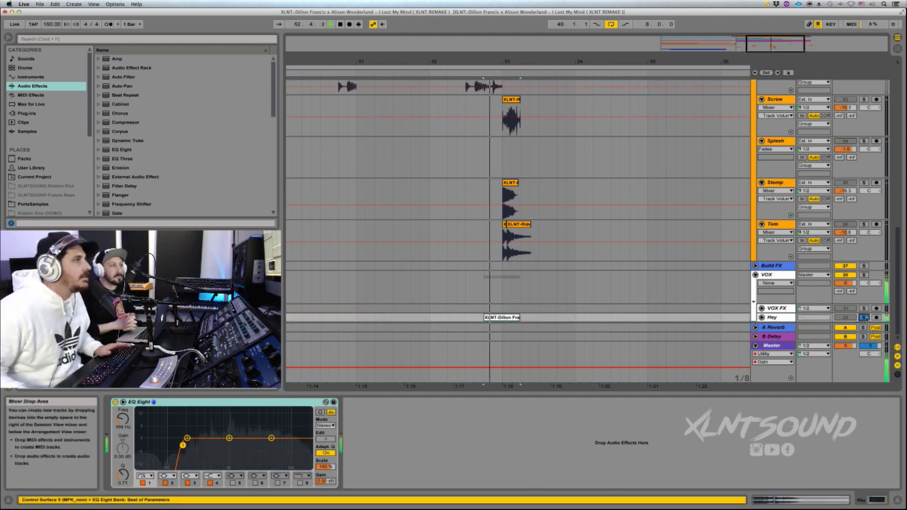
Collapse the DRUMS group and expand the SUB group to show its tracks across the drop
scroll(517, 199, up, 10)
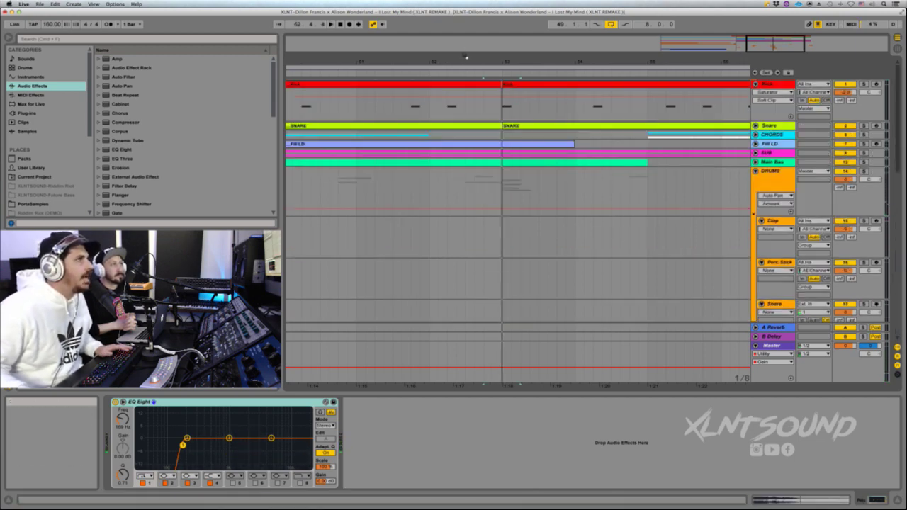
drag(465, 57, 465, 42)
click(755, 171)
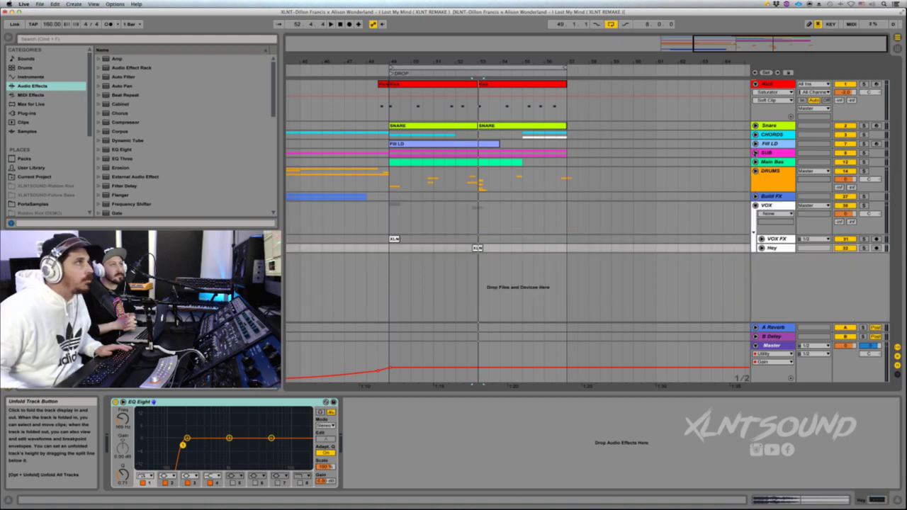
click(755, 152)
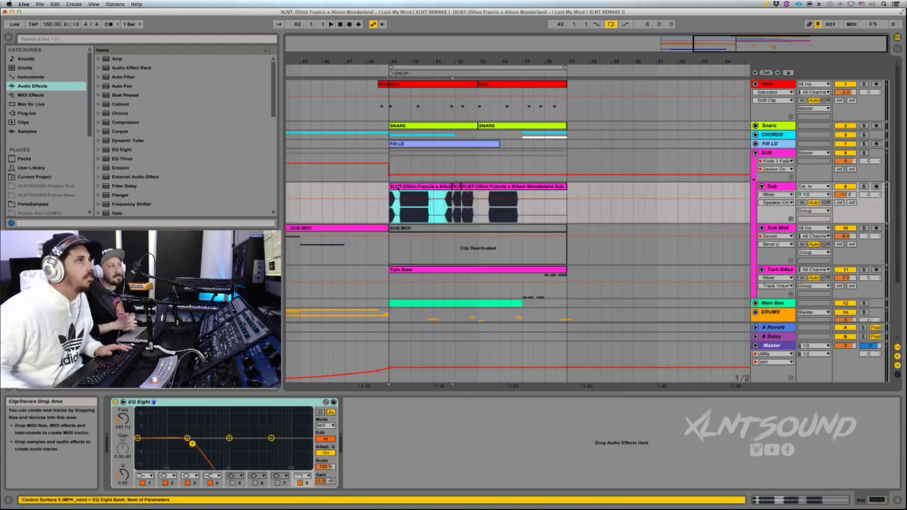
Solo the Sub track, listen to its audio in the drop, and select the deactivated SUB MIDI clip
click(863, 186)
key(space)
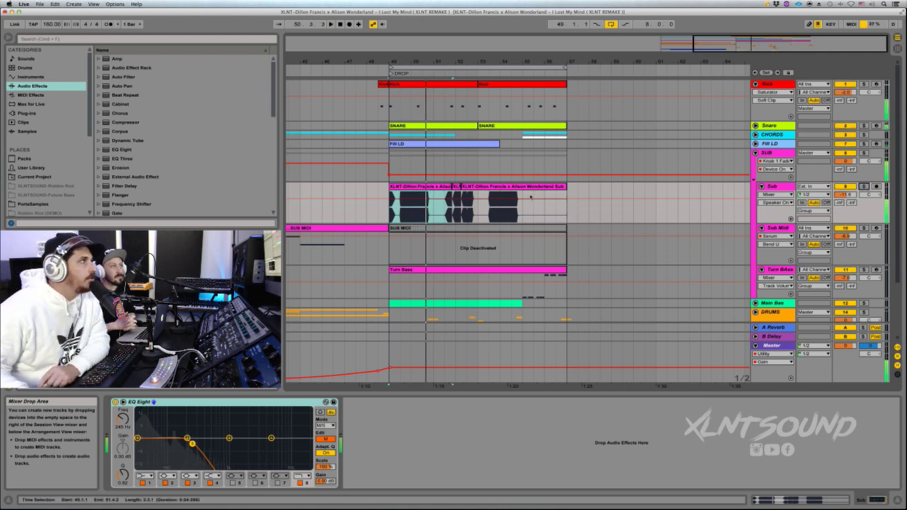
click(481, 245)
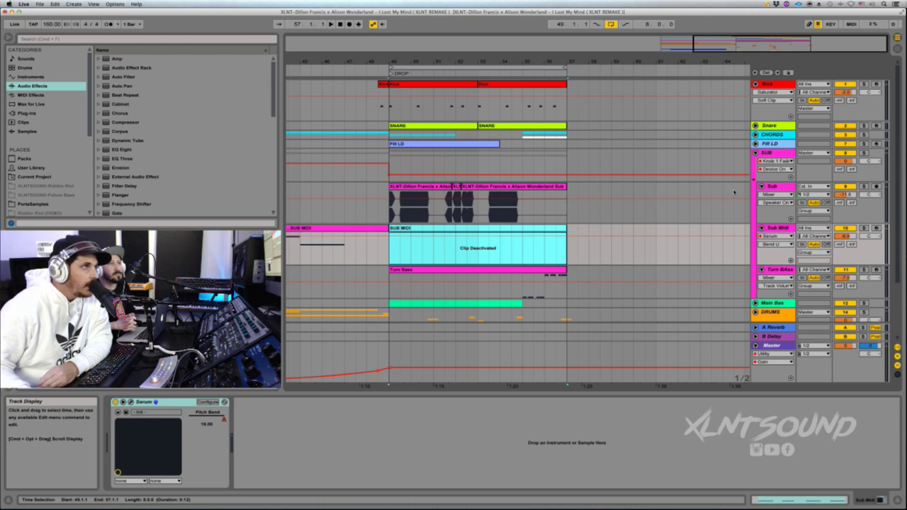
Collapse the Sub track and the SUB group, and leave the Fill LD track expanded
click(762, 187)
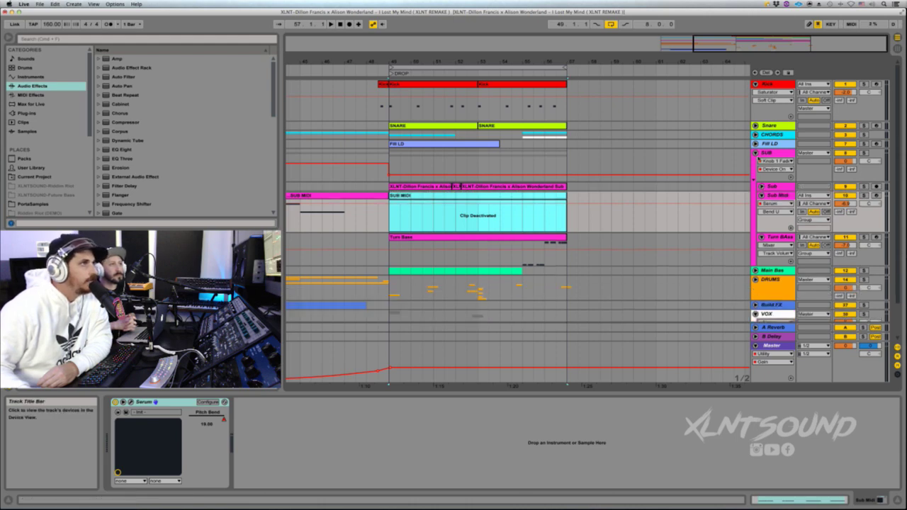
click(758, 156)
click(755, 153)
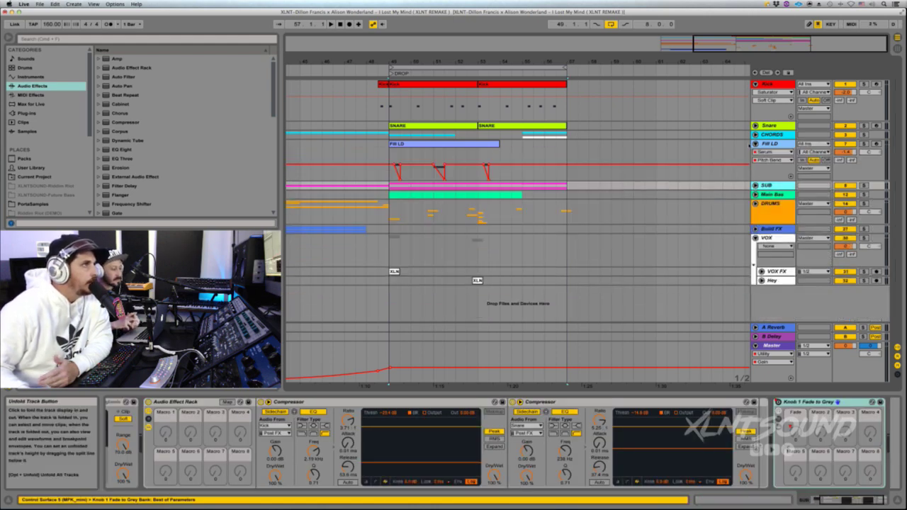
click(756, 134)
click(755, 135)
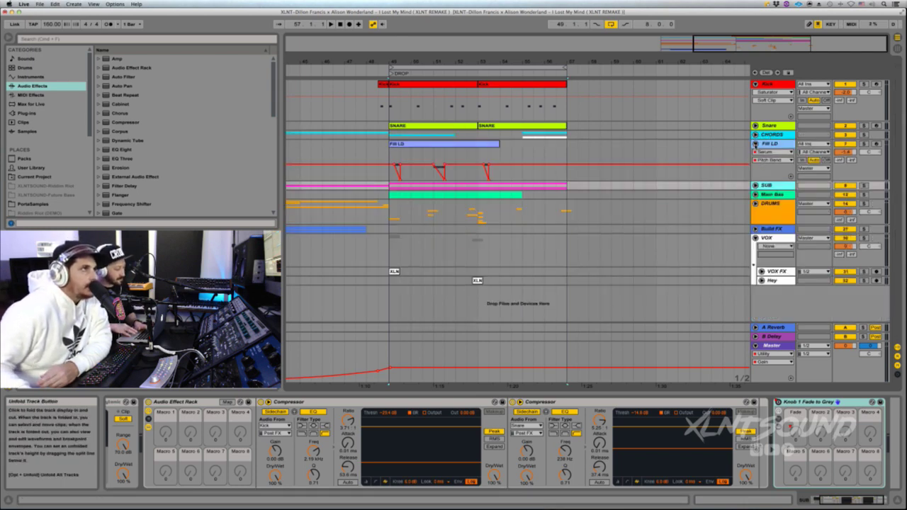
click(755, 144)
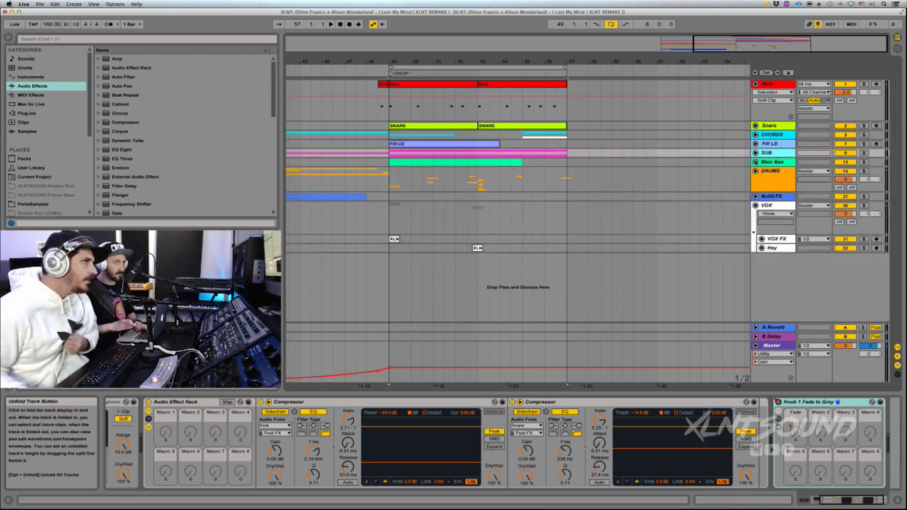
click(755, 144)
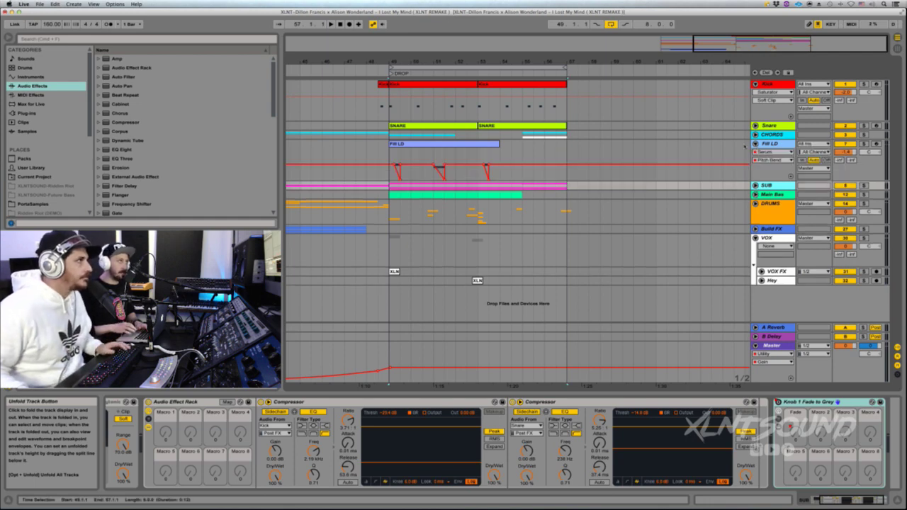
Insert a MIDI track below Fill LD and copy the FILL LD clip onto it at bar 49
click(391, 176)
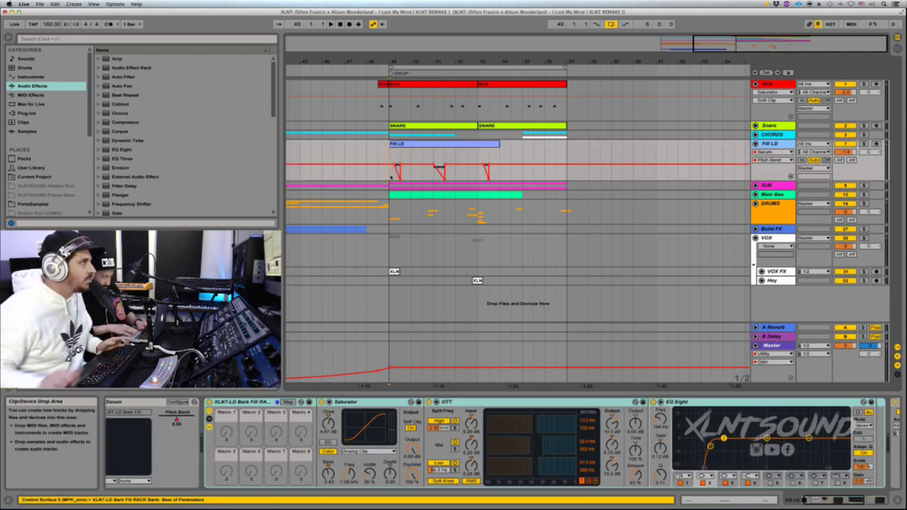
key(super+shift+t)
click(408, 146)
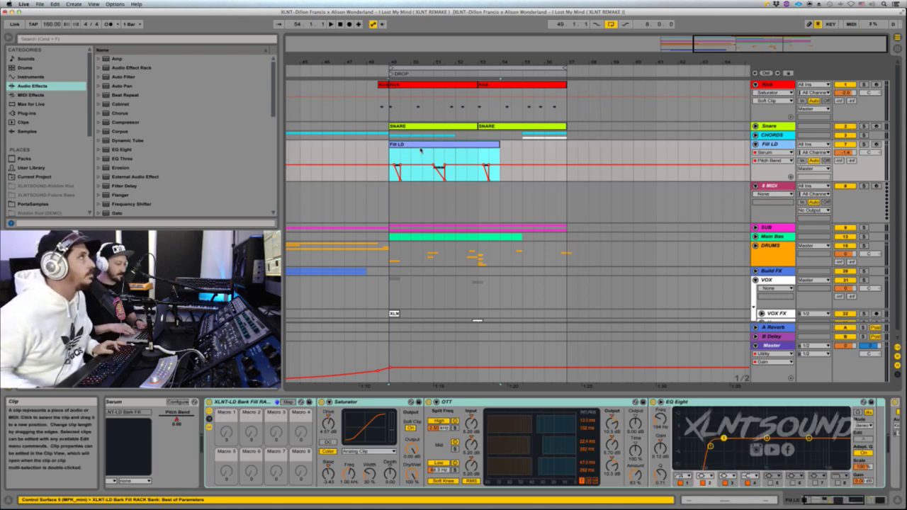
drag(420, 151, 419, 213)
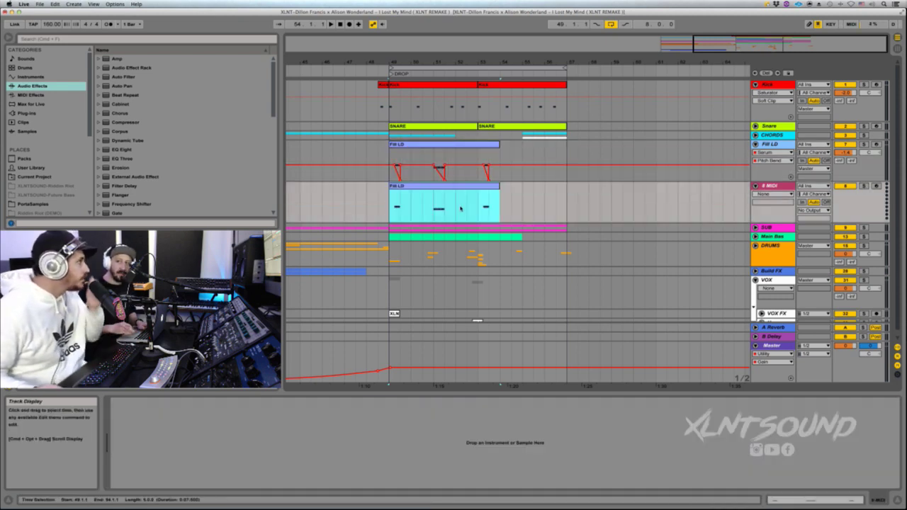
Find the Serum VST plug-in in the browser and load it onto the new MIDI track below Fill LD
click(61, 40)
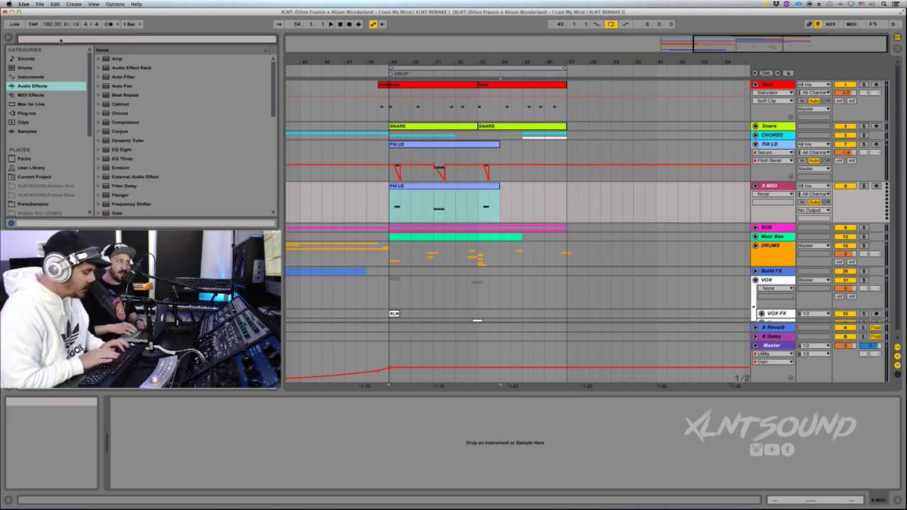
text(serum)
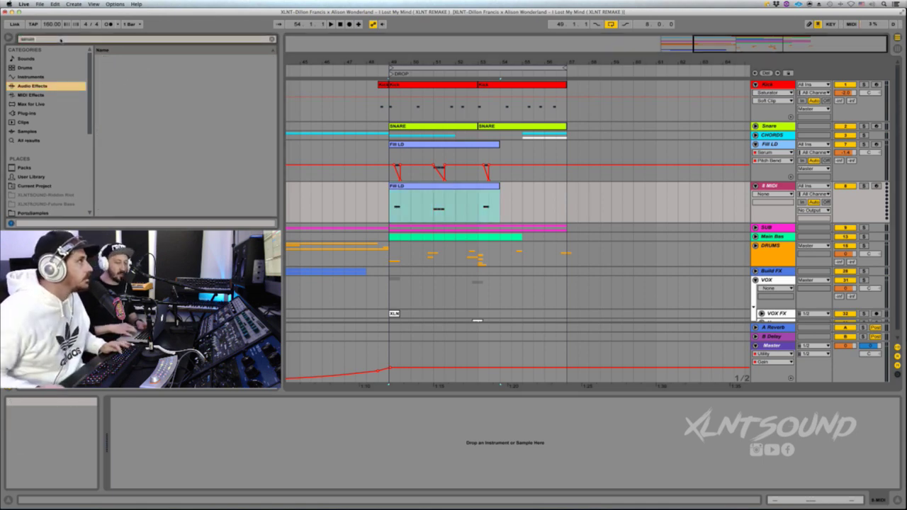
click(27, 115)
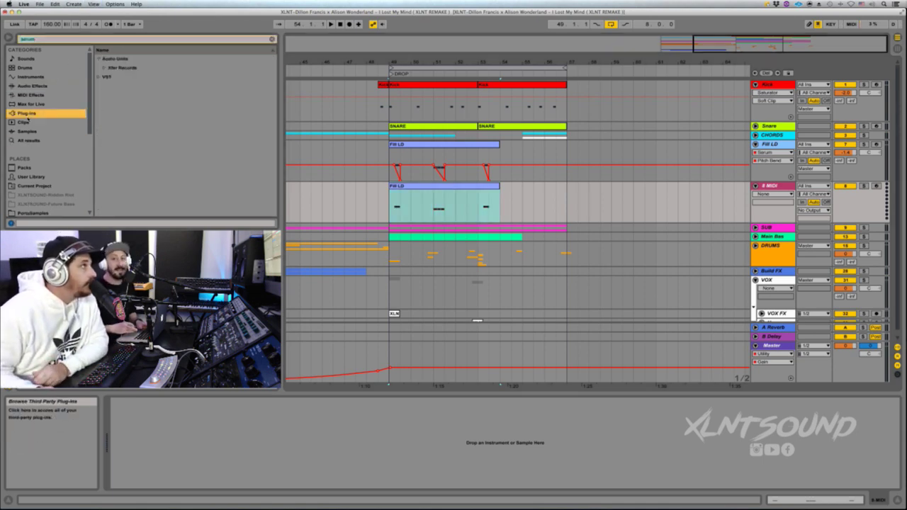
click(98, 76)
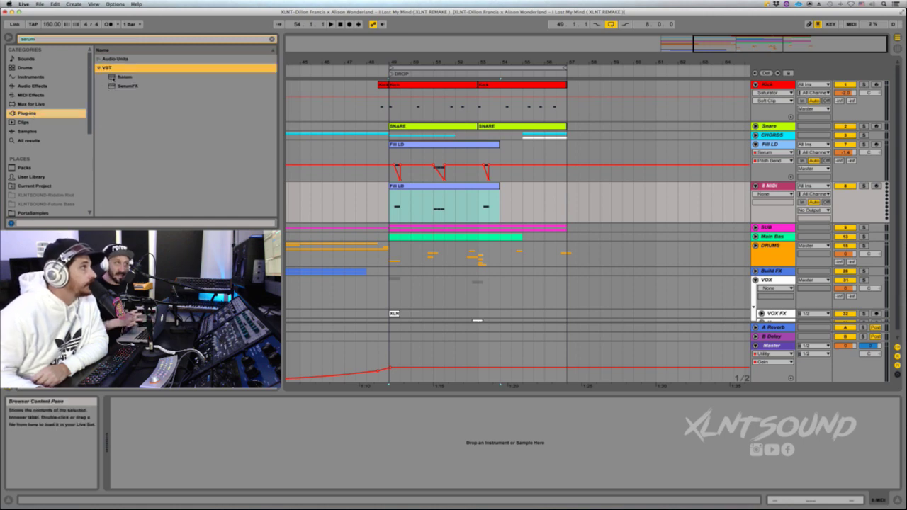
key(Down)
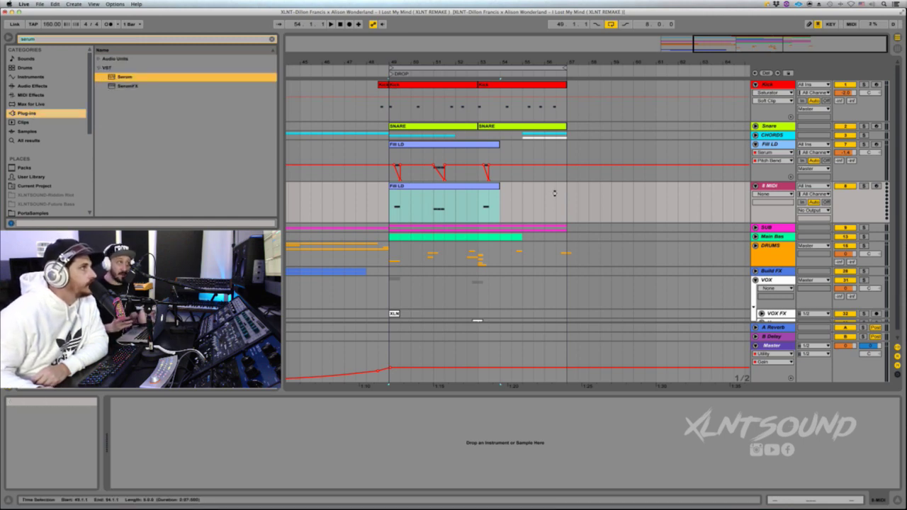
key(Return)
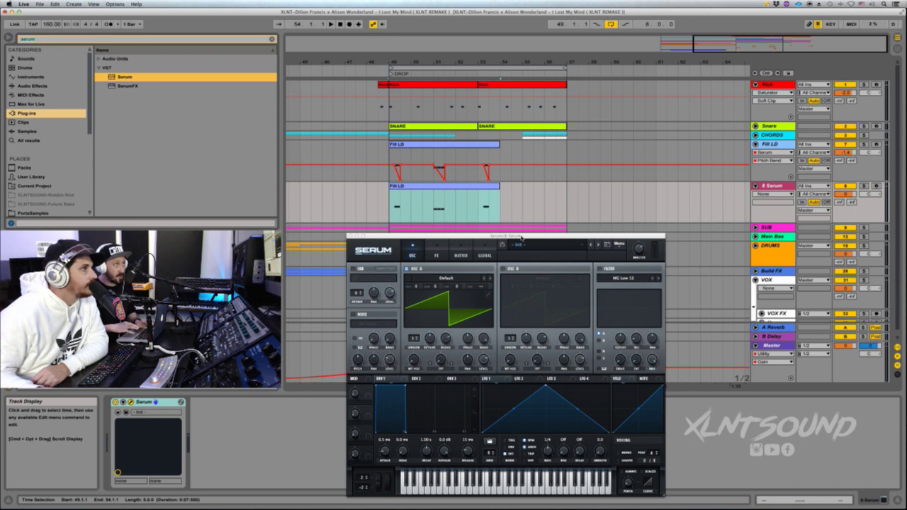
Enlarge the Serum window to about 112% scale and reposition it over the arrangement
drag(521, 237, 524, 129)
drag(668, 386, 709, 425)
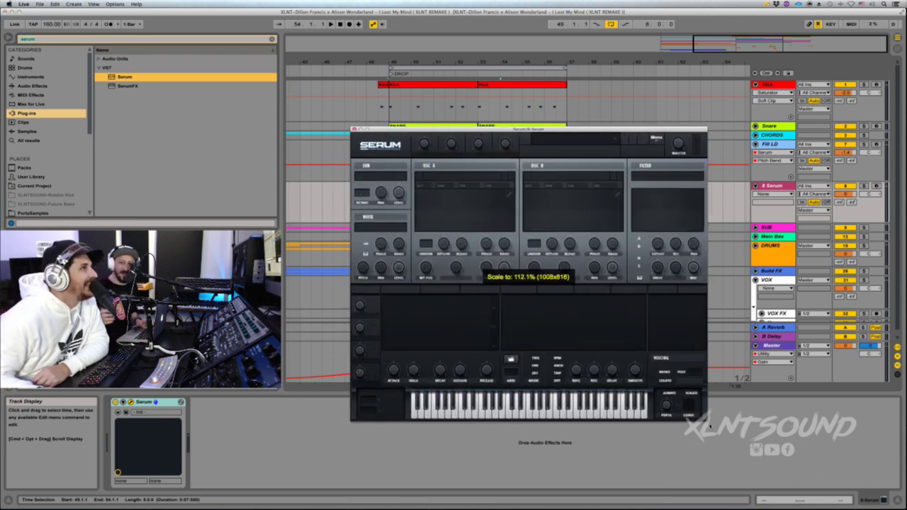
drag(612, 130, 645, 134)
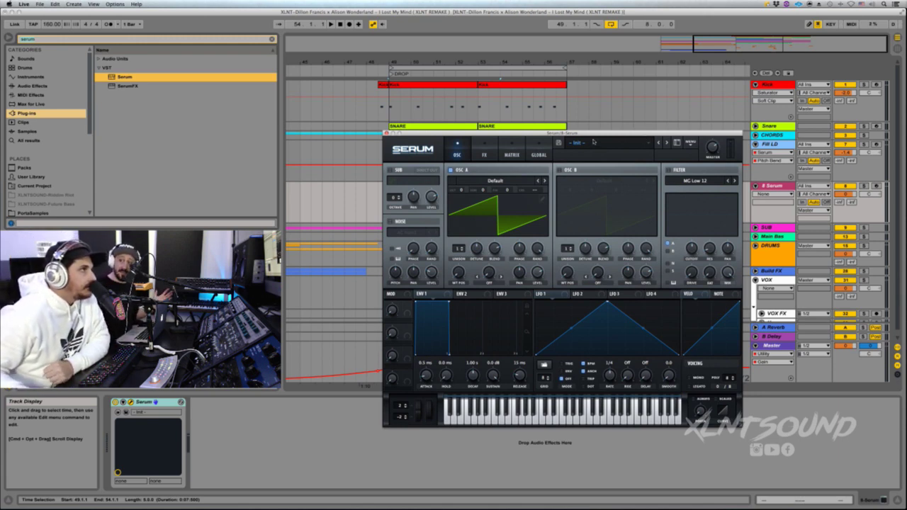
drag(574, 136, 634, 197)
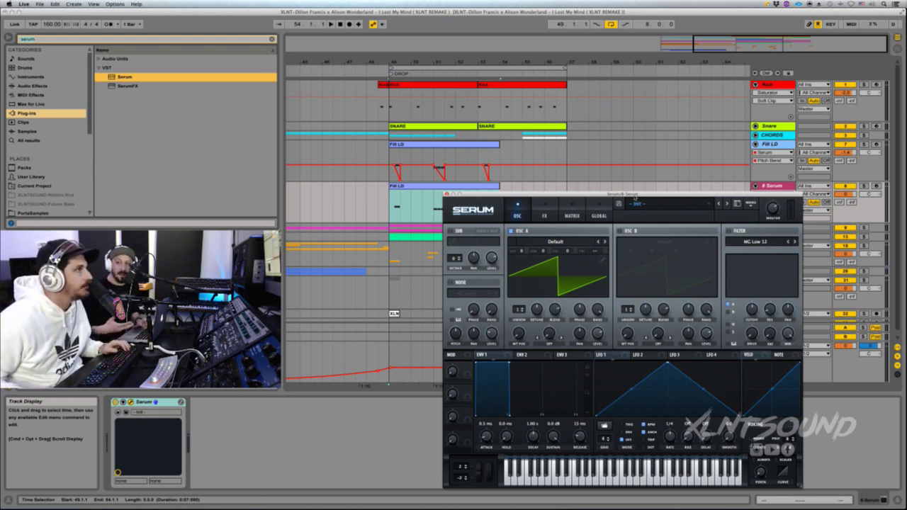
drag(602, 194, 590, 183)
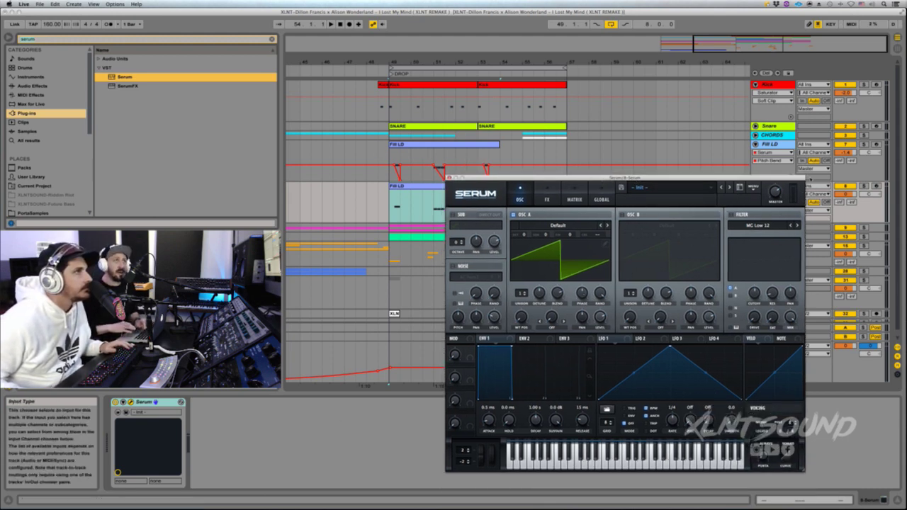
drag(758, 180, 783, 245)
Show the Fill LD track's Serum Pitch Bend automation in its own lane and copy it from bar 49 to 57
click(781, 168)
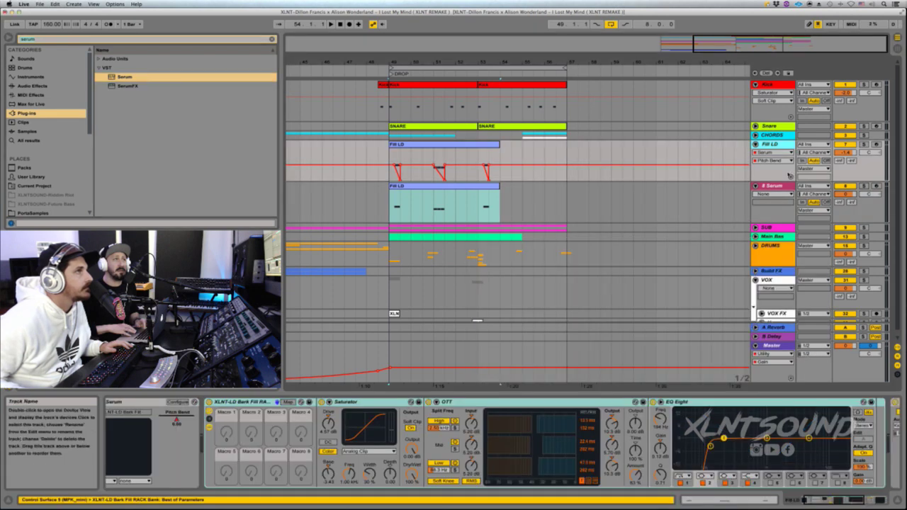
click(790, 176)
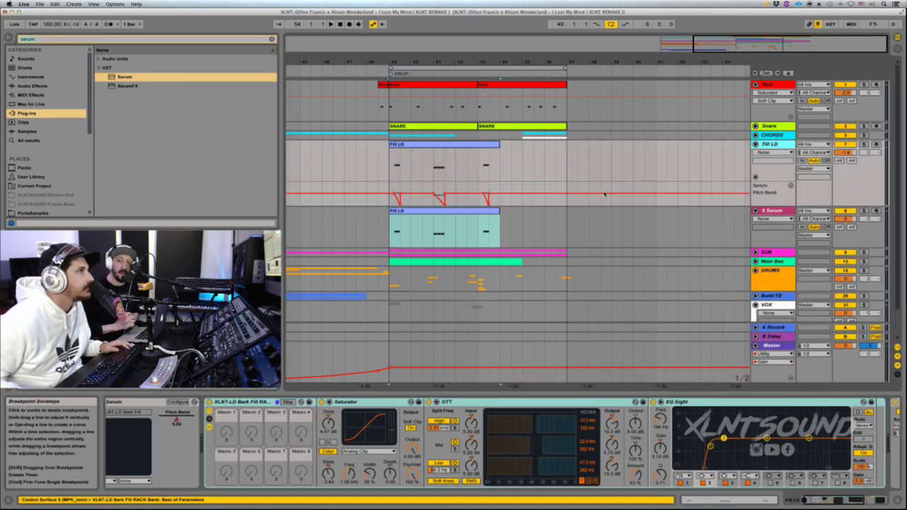
drag(567, 187, 388, 188)
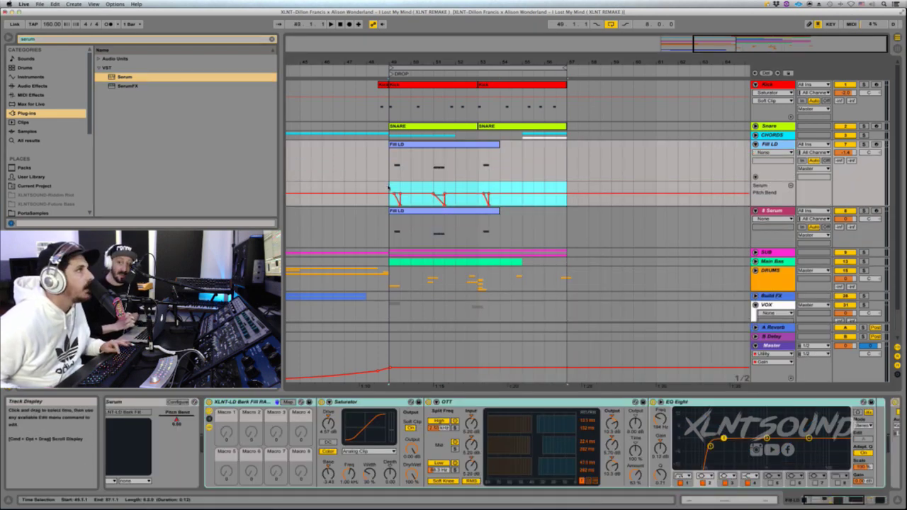
right_click(389, 187)
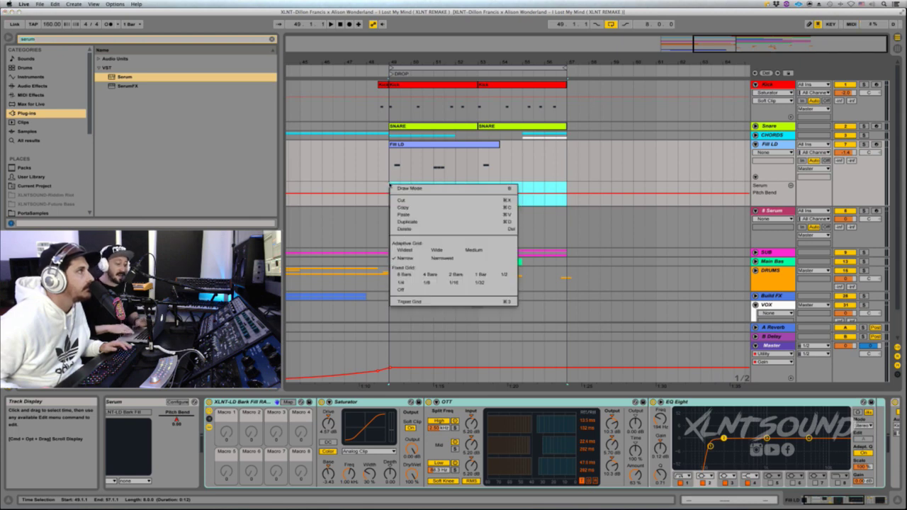
click(410, 188)
Show Serum's Pitch Bend in its own lane on the new Serum track and paste the copied automation at bar 49
click(771, 211)
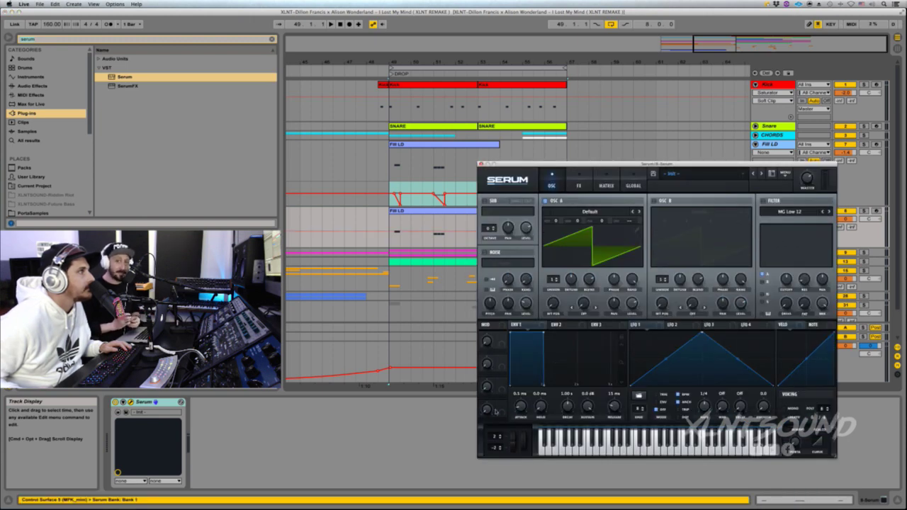
click(483, 164)
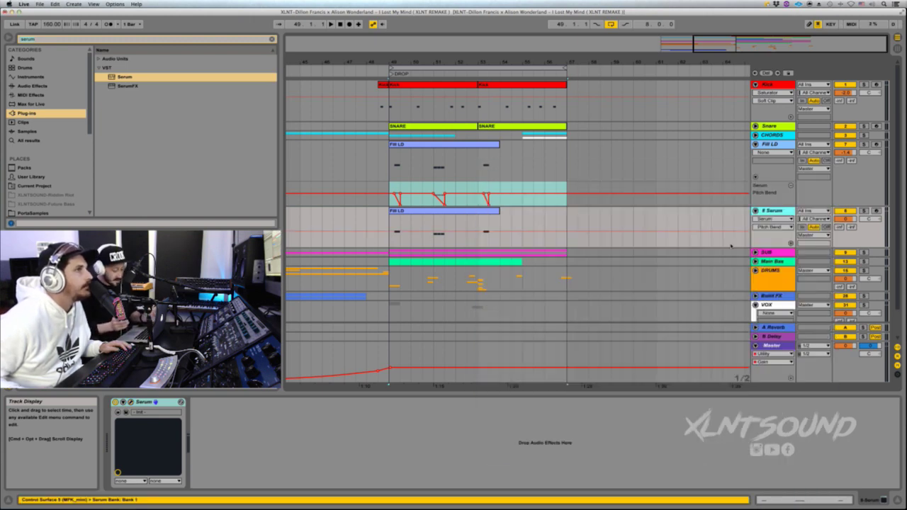
click(788, 243)
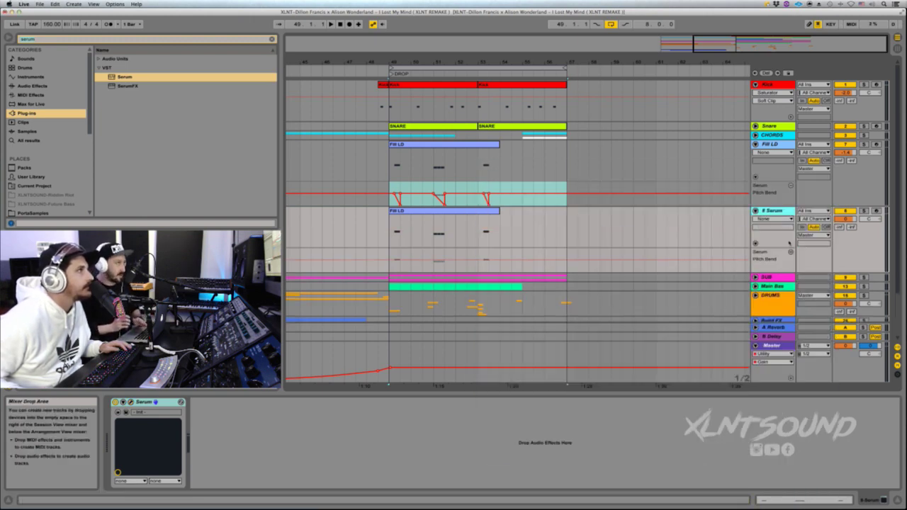
click(391, 254)
key(super+v)
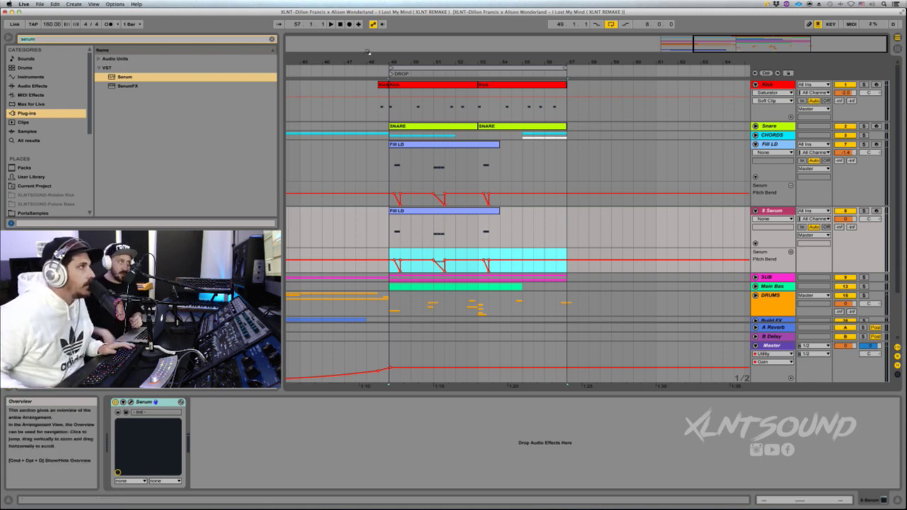
key(plus)
click(420, 219)
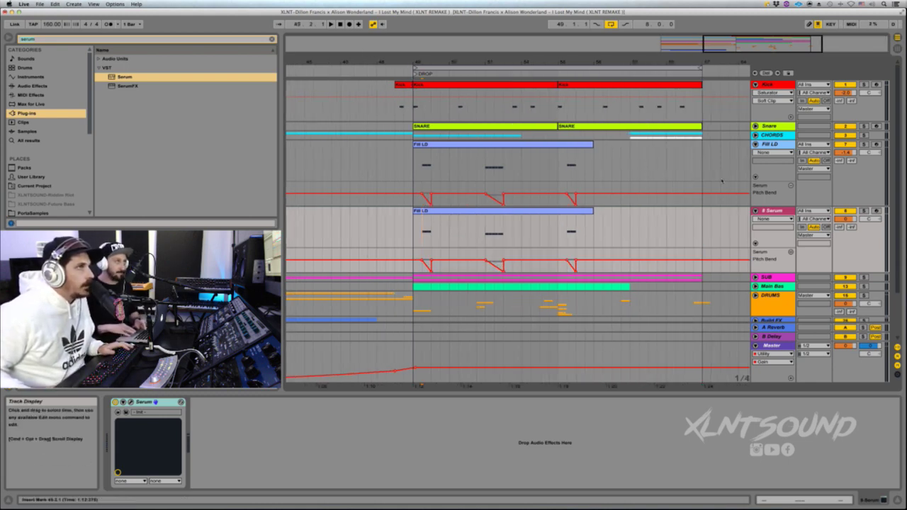
Deactivate the original Fill LD track and play the drop from bar 49
click(786, 144)
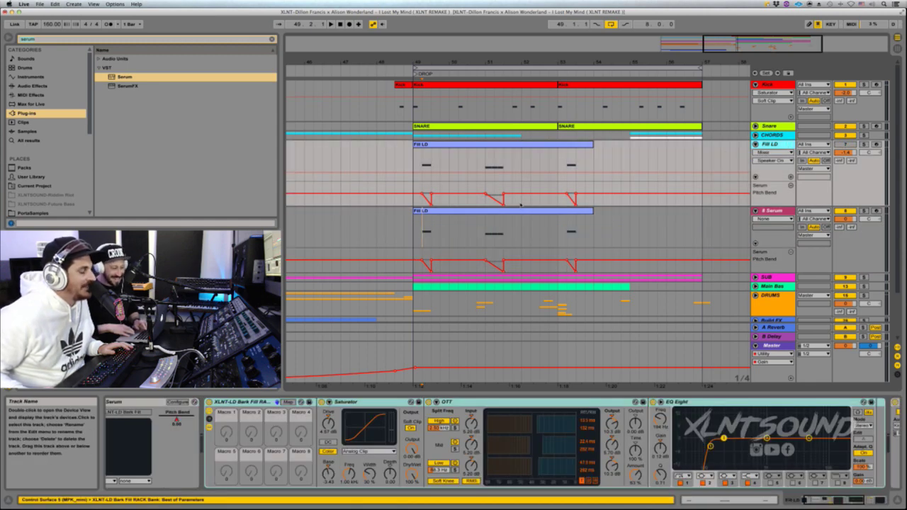
click(433, 225)
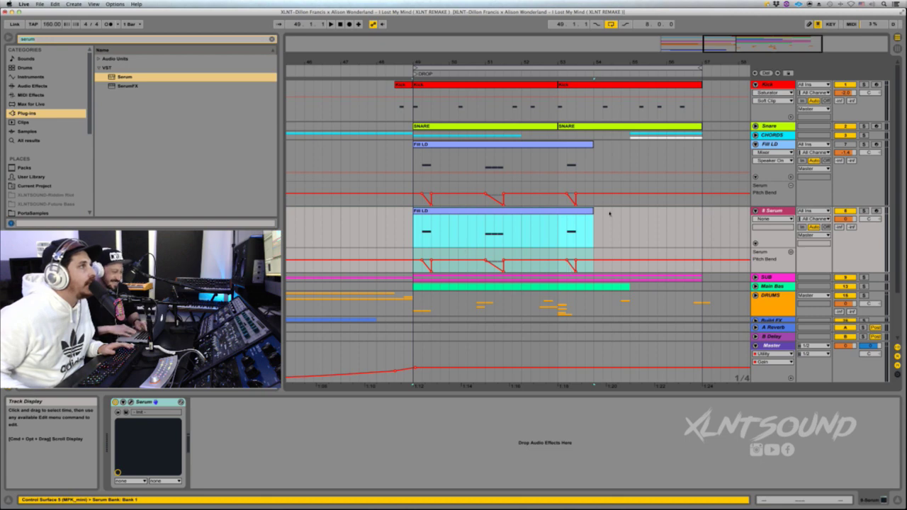
click(414, 247)
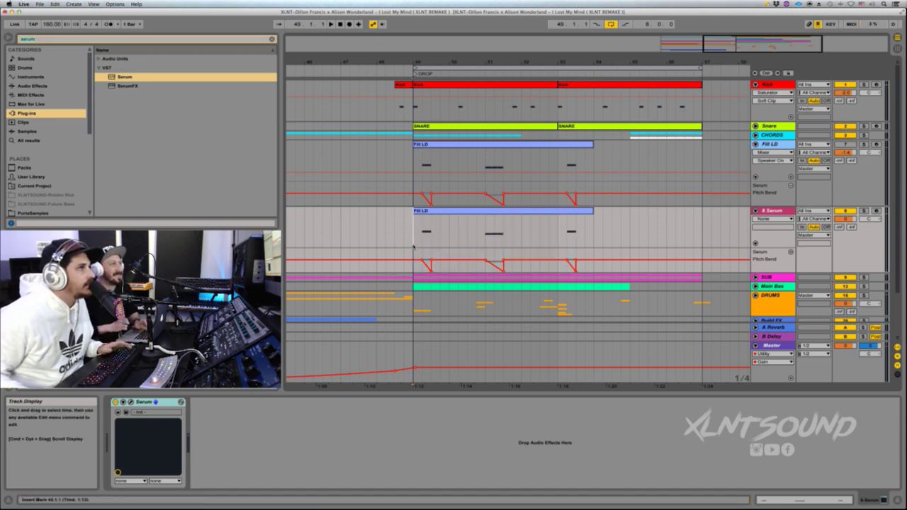
key(space)
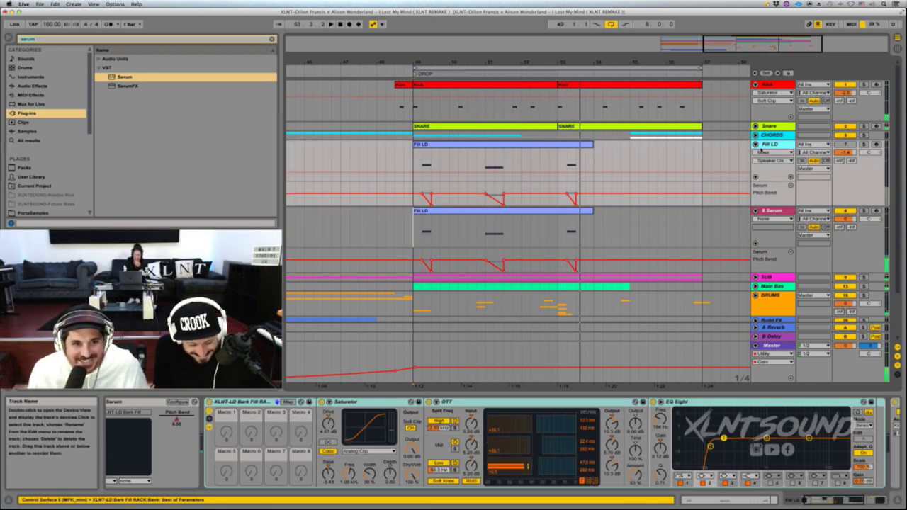
Copy the XLNT-LD Bark Fill rack with Saturator, OTT and EQ Eight from Fill LD to the new track, after Serum
click(745, 167)
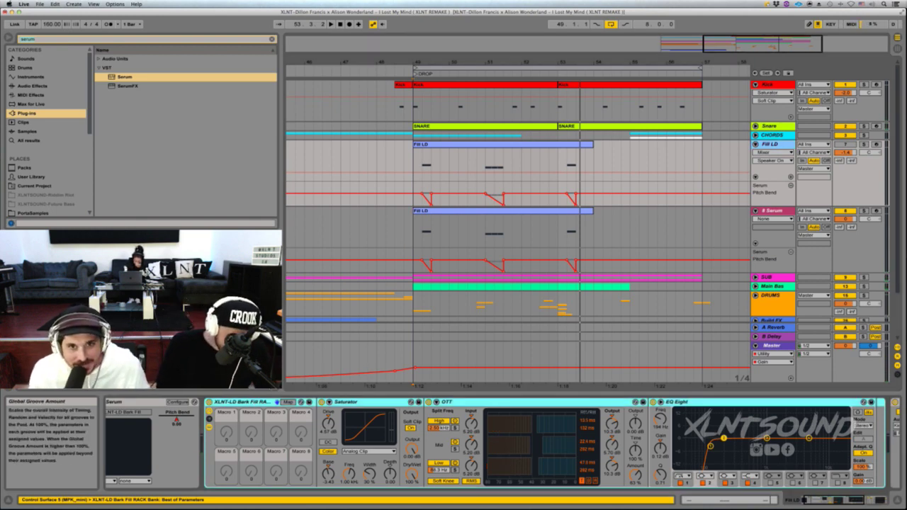
key(Down)
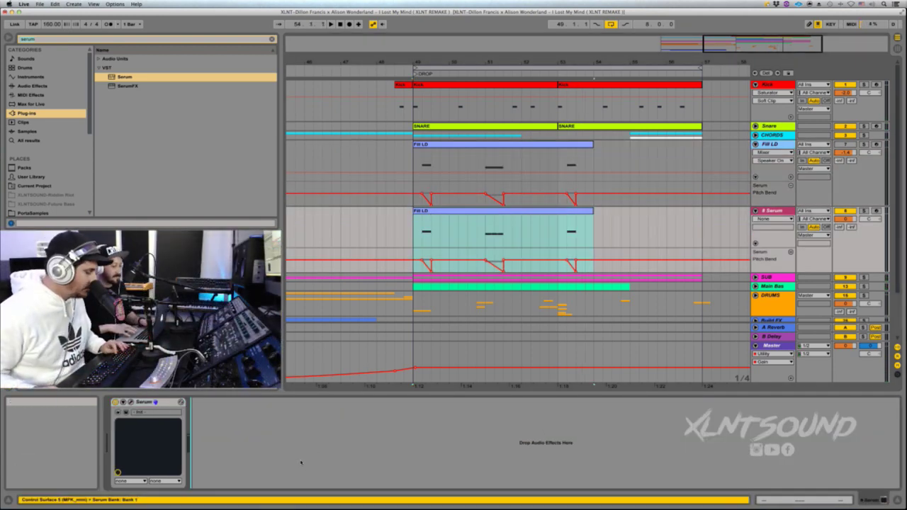
key(super+v)
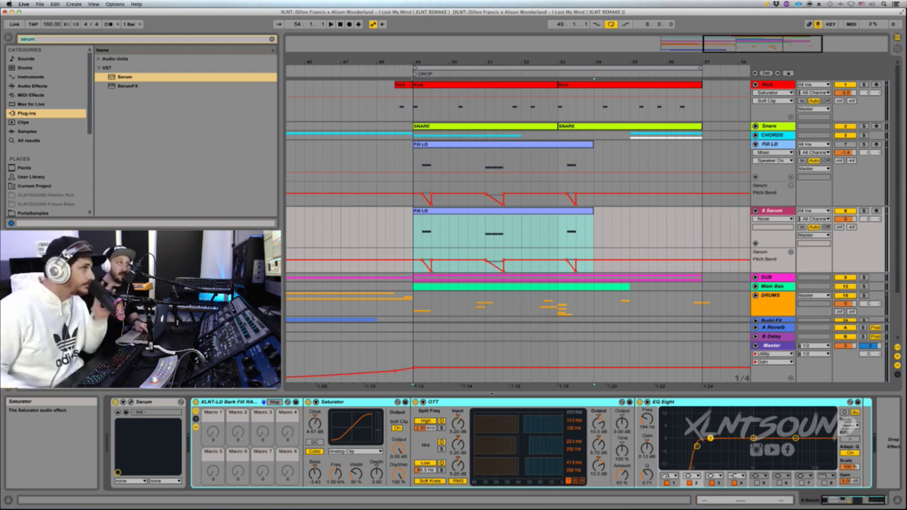
Rename the new Serum track to Fill LD and switch off its pasted effect rack
click(766, 213)
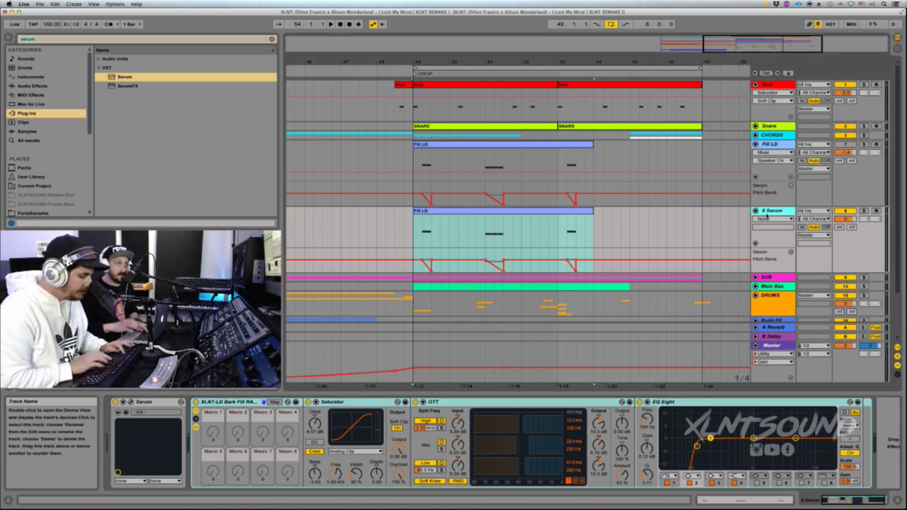
key(super+r)
text(Fill LD)
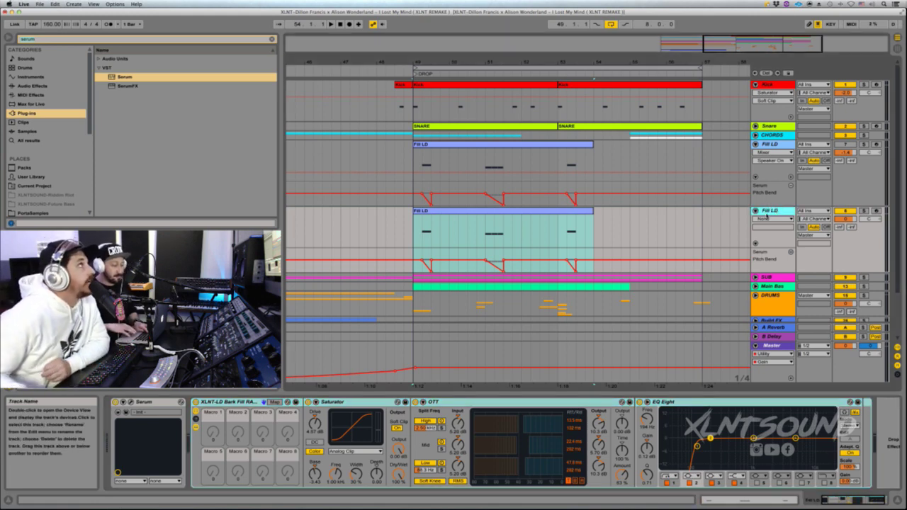
key(Return)
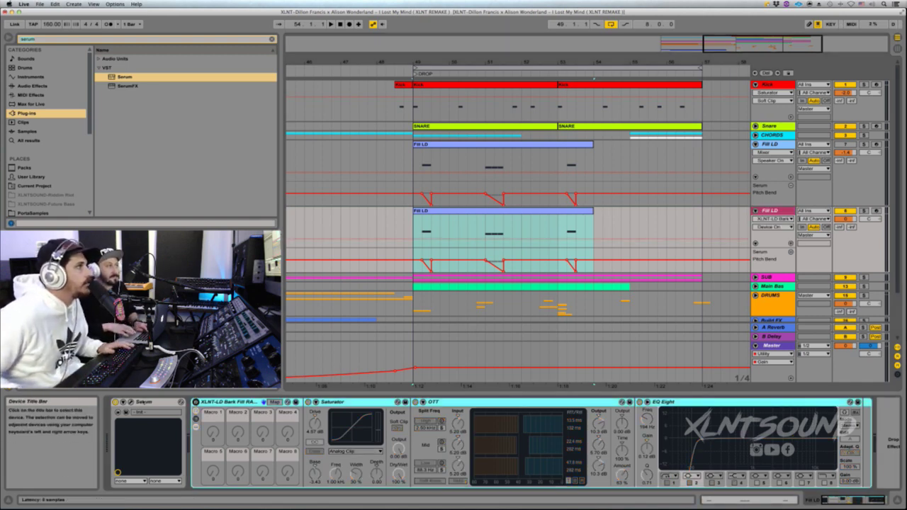
Reopen the new track's Serum window, move it clear, and load the Analog wavetable Basic Shapes into oscillator A
key(super+alt+p)
drag(586, 181, 481, 91)
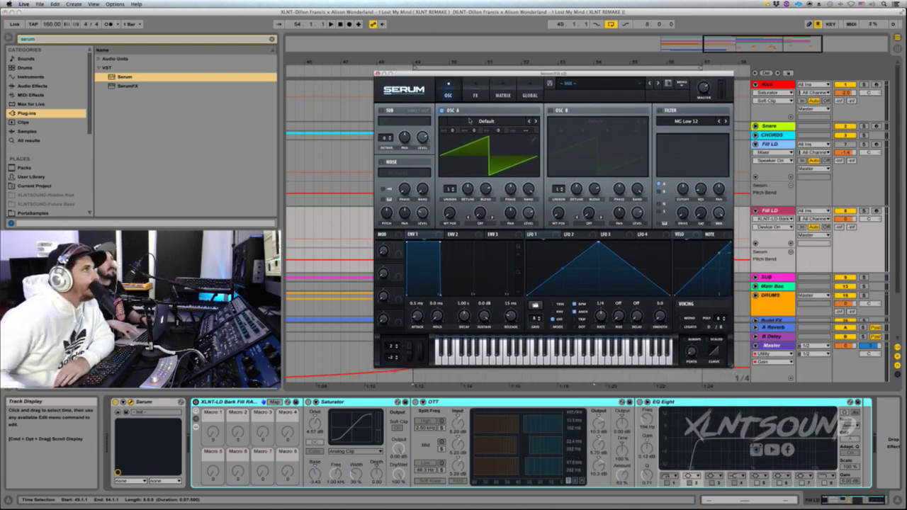
click(473, 125)
mouse_move(566, 130)
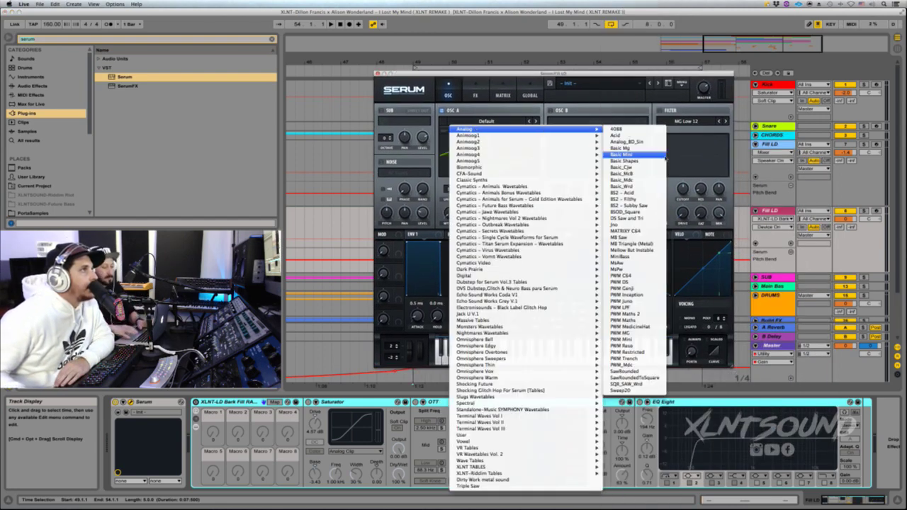
click(623, 161)
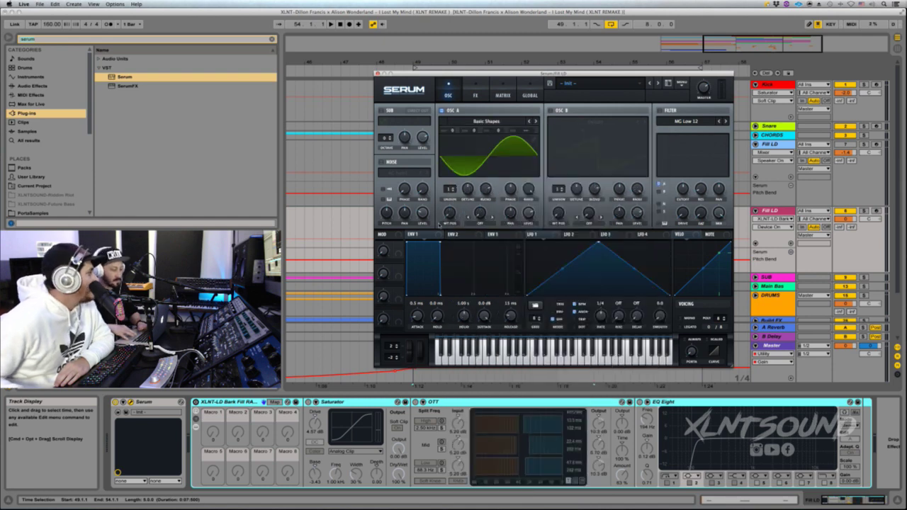
Set oscillator A to octave -1 with 7 unison voices and adjust its unison detune
drag(456, 134, 453, 141)
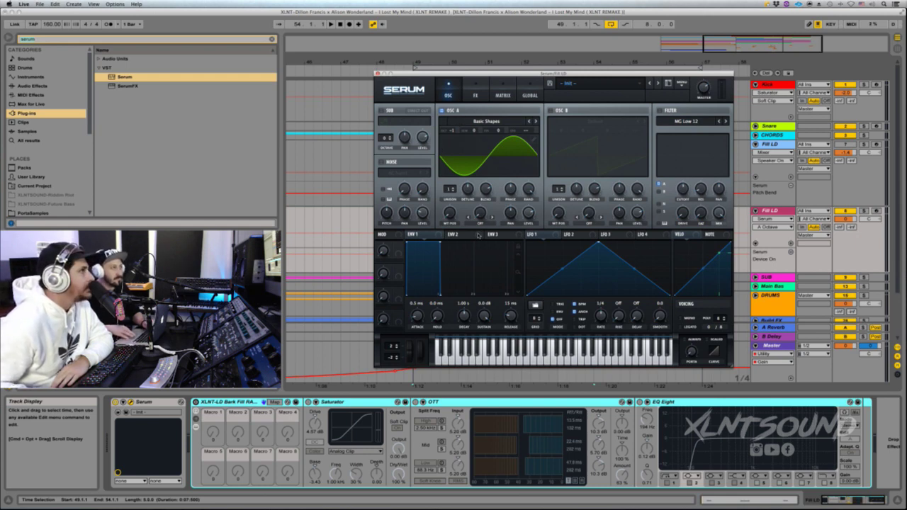
drag(457, 191, 442, 158)
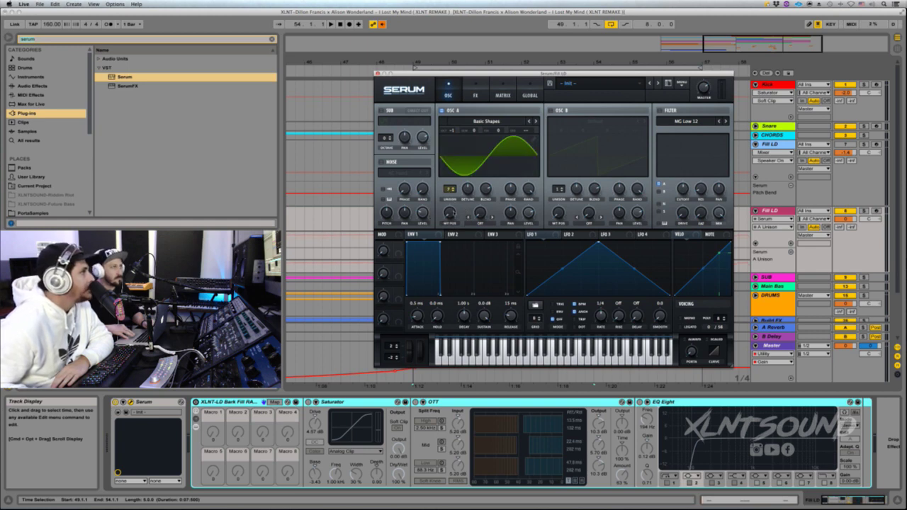
drag(467, 190, 468, 186)
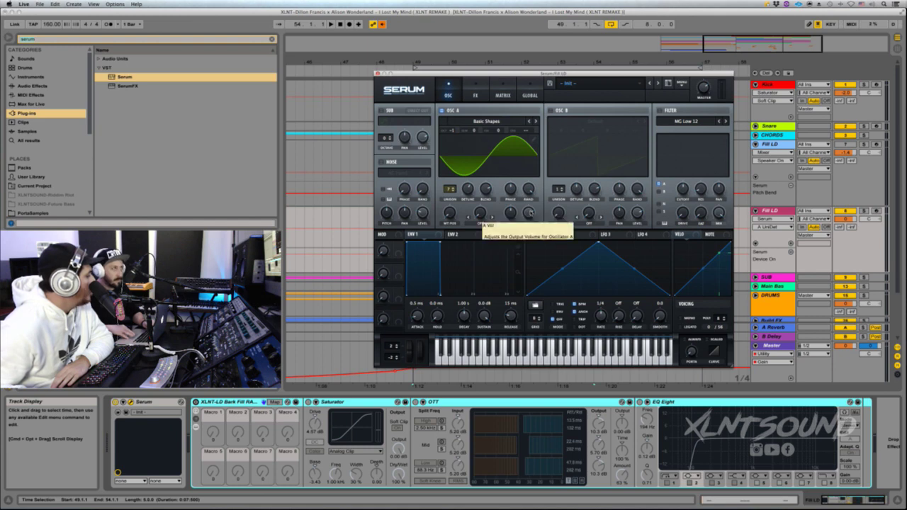
Adjust oscillator A's level, then set its warp mode to FM (from B) and adjust the warp amount
click(529, 213)
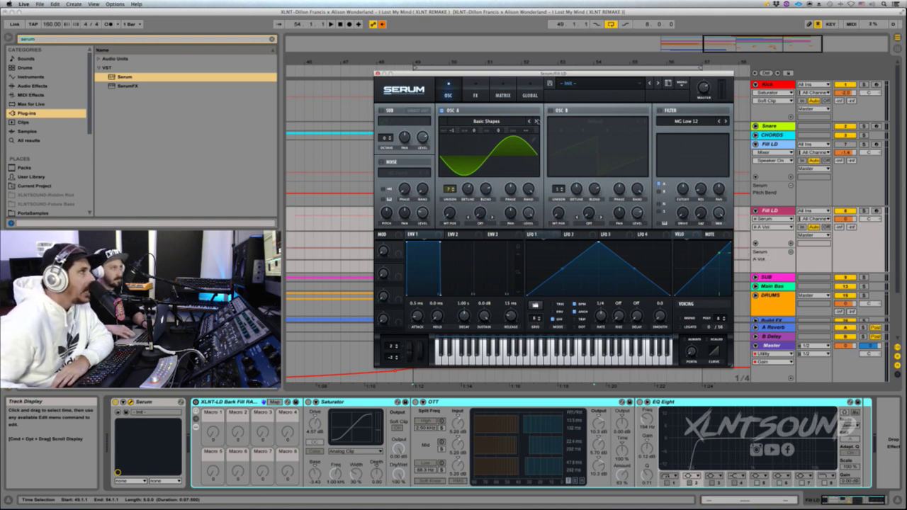
click(478, 222)
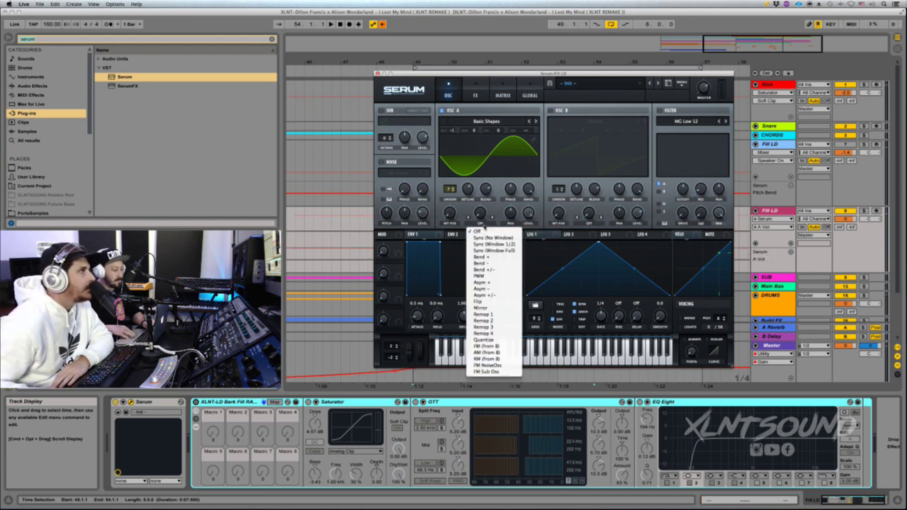
click(489, 346)
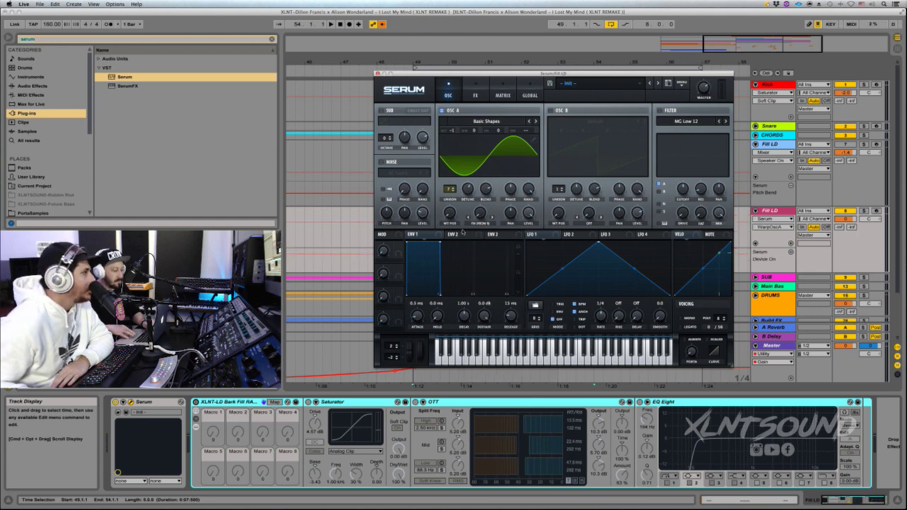
click(479, 213)
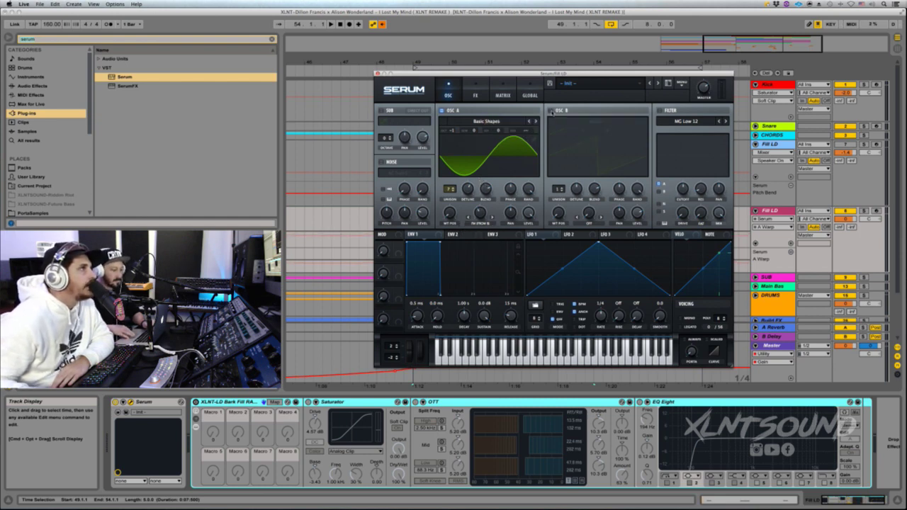
Switch on oscillator B and load the Analog wavetable Basic Shapes into it
click(551, 111)
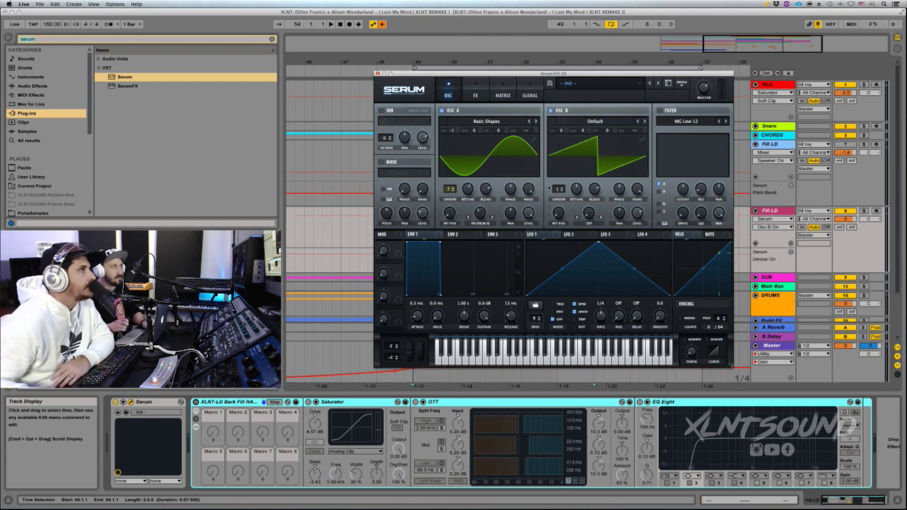
click(586, 120)
mouse_move(587, 130)
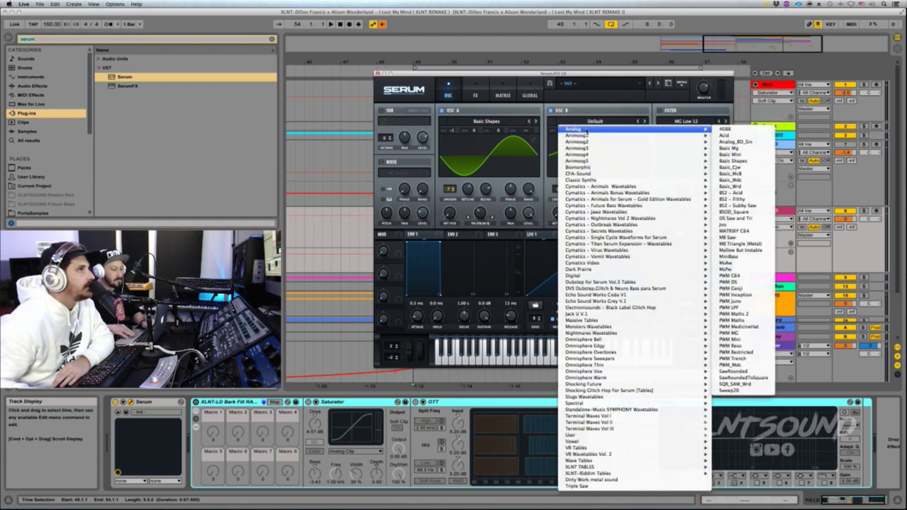
click(733, 160)
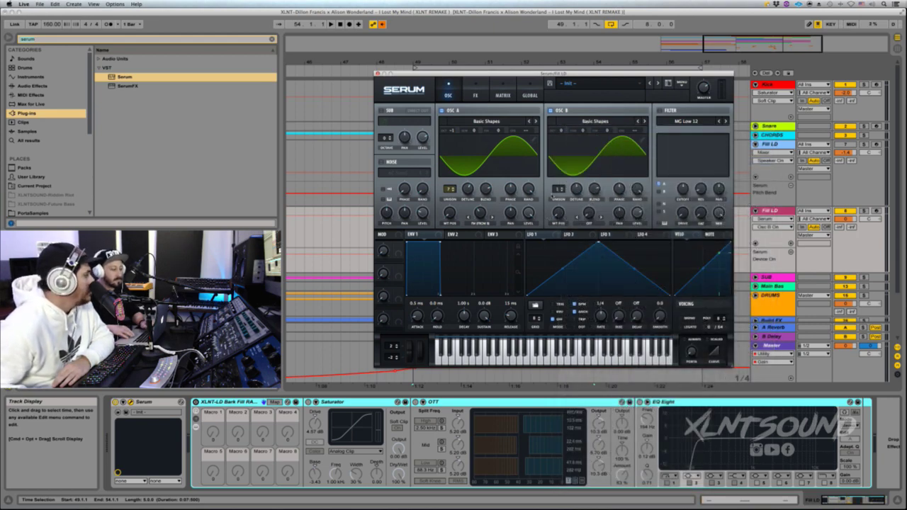
Give oscillator B 5 unison voices, move its wavetable position to the square-like pulse shape, and adjust its level
drag(557, 190, 577, 177)
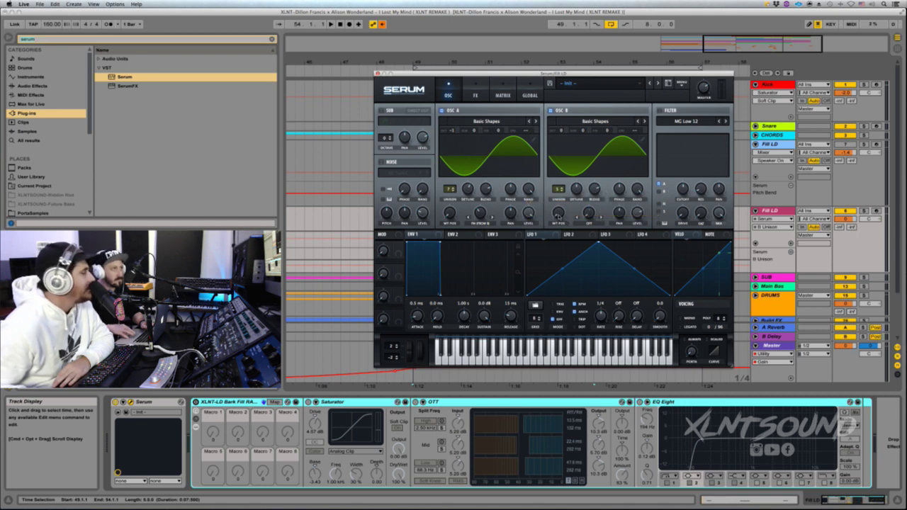
drag(559, 212, 564, 171)
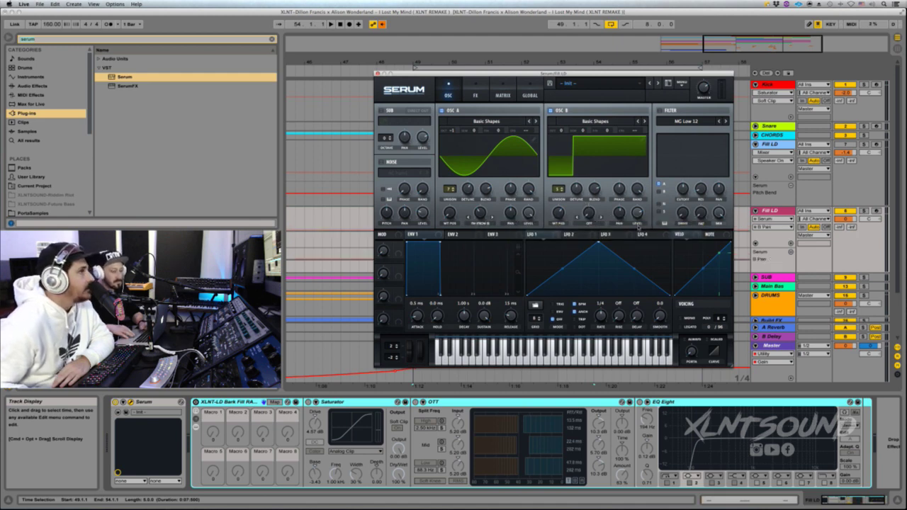
click(619, 213)
click(634, 214)
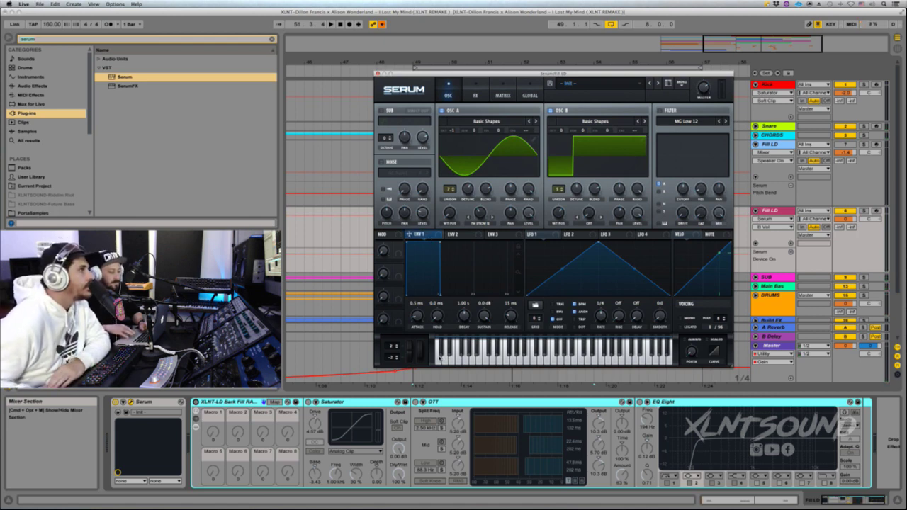
Shape envelope 1 with a decay of 667 ms, a sustain of about -3.3 dB and a release of 280 ms
drag(440, 243, 433, 256)
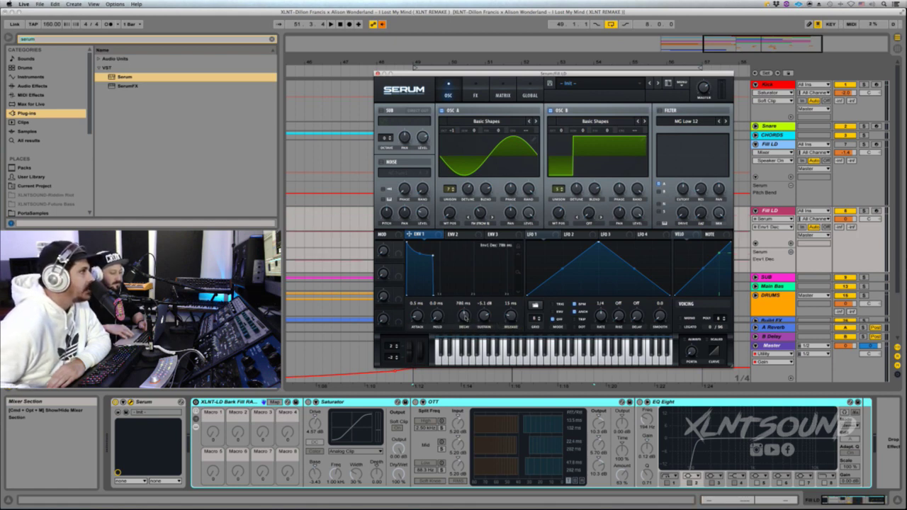
drag(464, 316, 464, 320)
drag(464, 318, 464, 316)
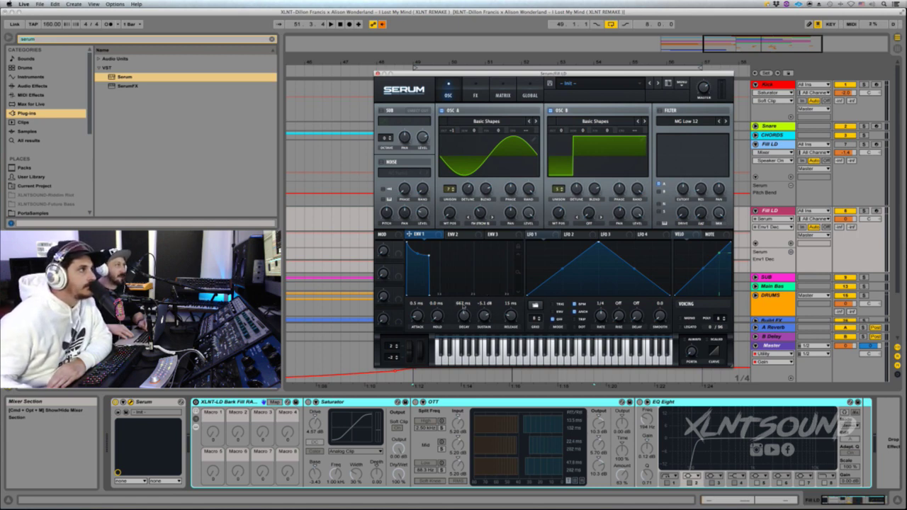
mouse_move(461, 303)
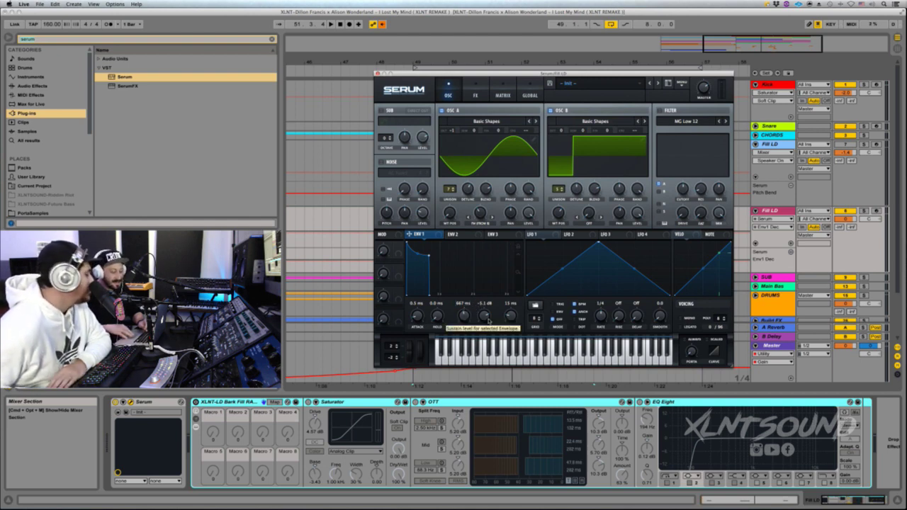
mouse_move(488, 321)
mouse_down()
mouse_move(484, 328)
mouse_move(485, 316)
mouse_up()
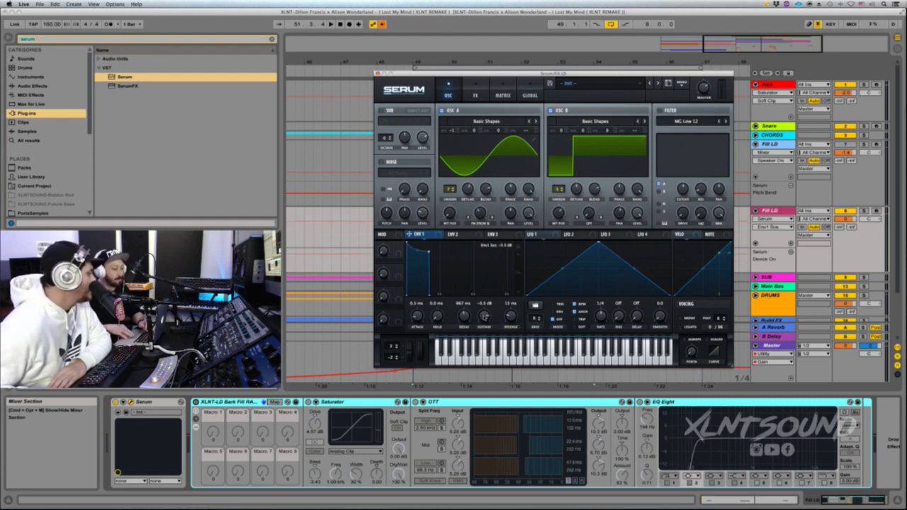
drag(508, 320, 509, 310)
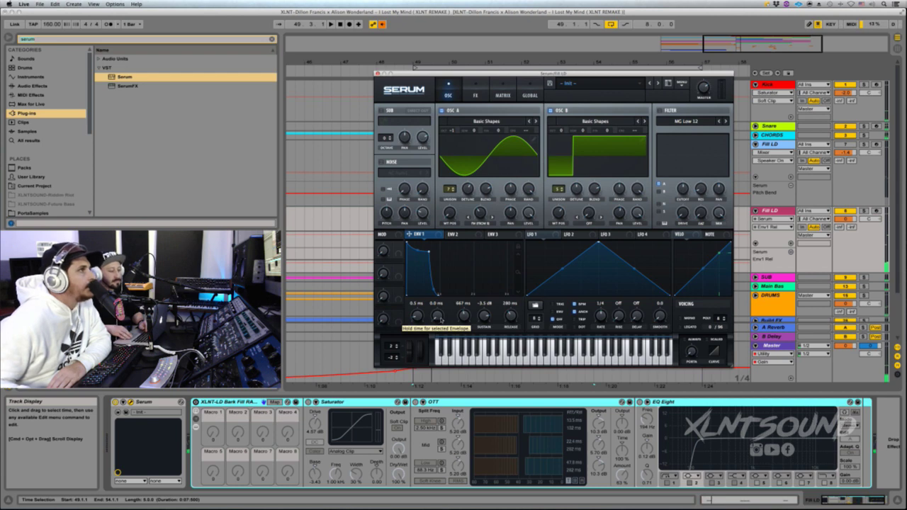
Reshape LFO 1 into a quick rise that holds at maximum, with Env mode and a 1/8 rate
click(555, 246)
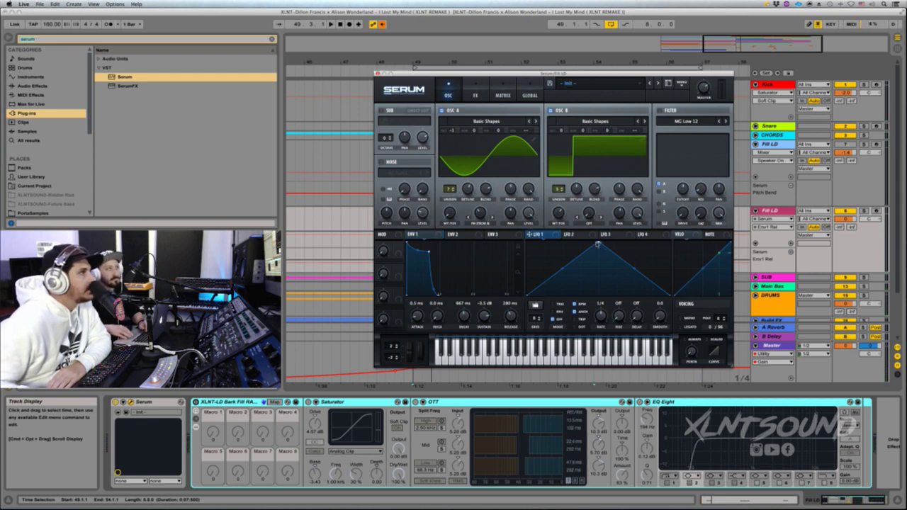
drag(598, 243, 563, 243)
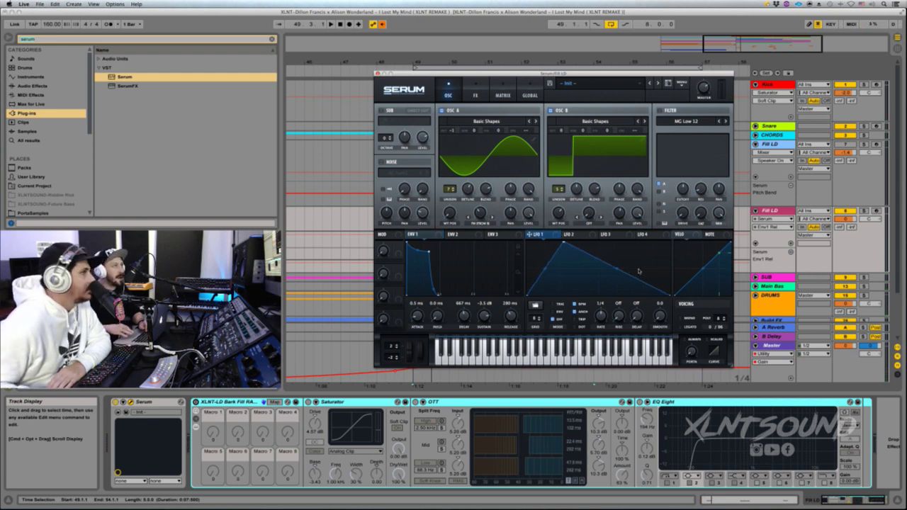
drag(638, 271, 639, 227)
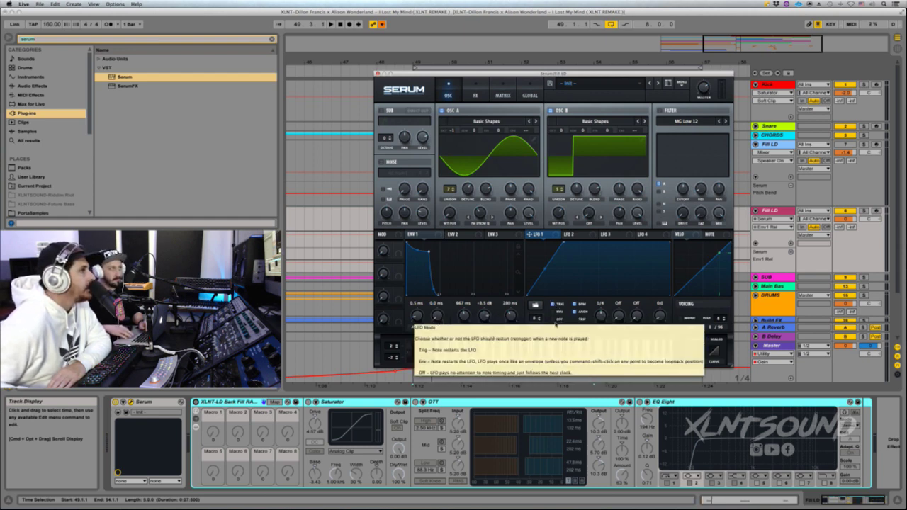
click(552, 311)
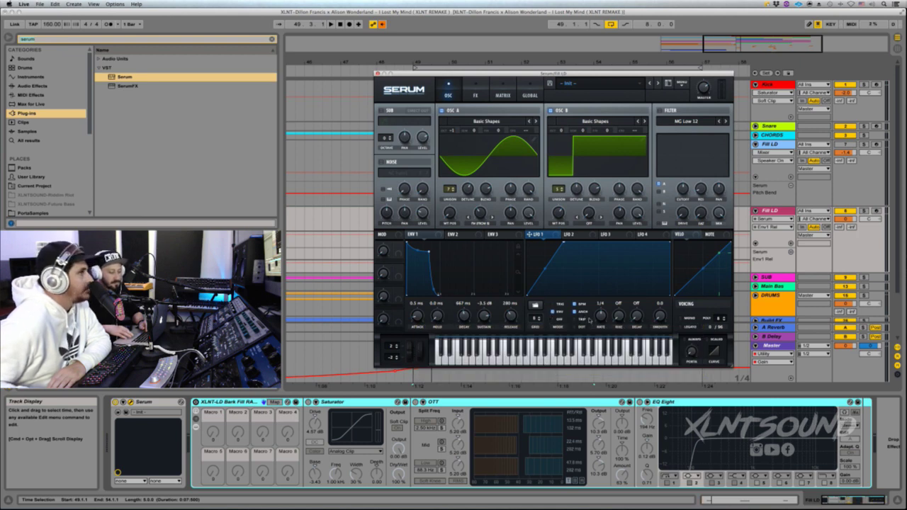
drag(597, 310, 597, 313)
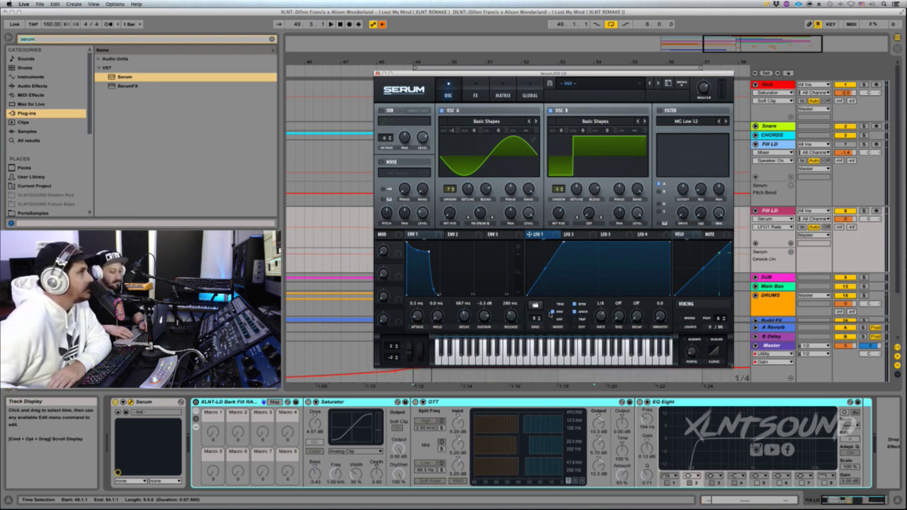
Shape envelope 2 with a 28 ms attack, 767 ms decay, zero sustain and 15 ms release
click(467, 235)
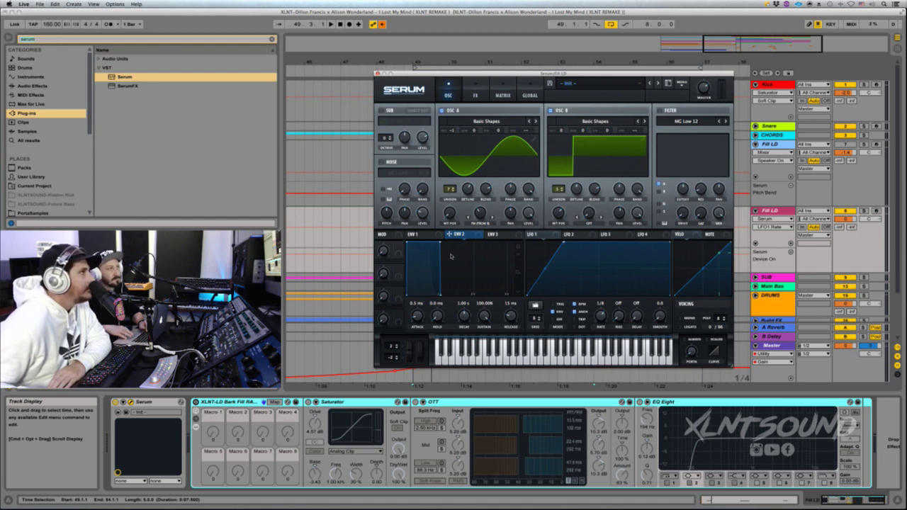
drag(439, 242, 434, 295)
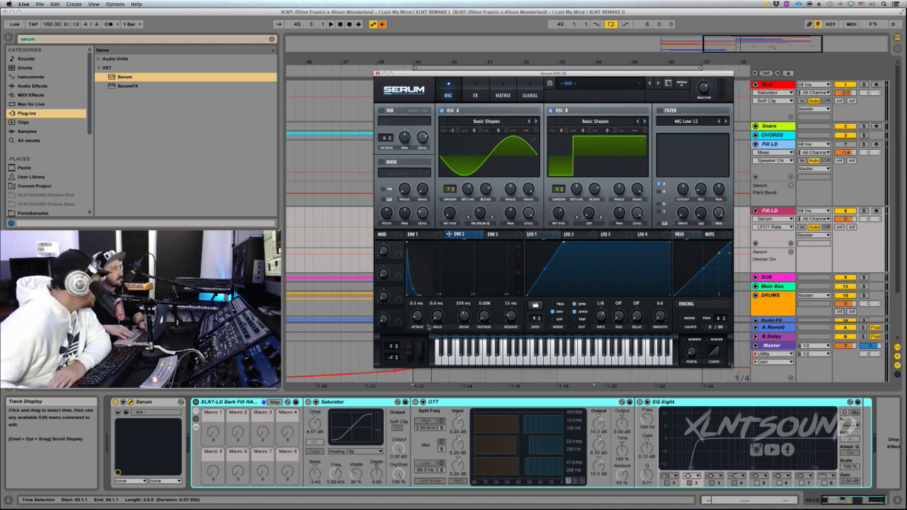
drag(418, 320, 417, 315)
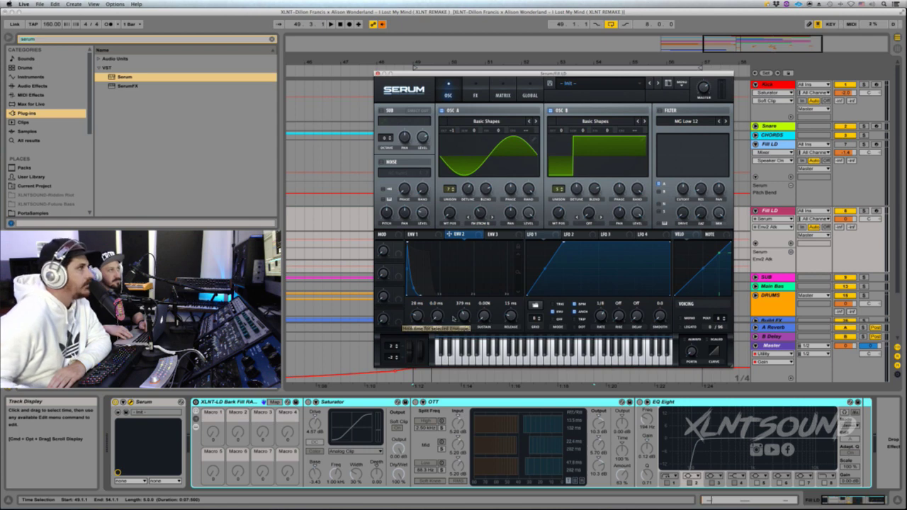
drag(465, 319, 464, 315)
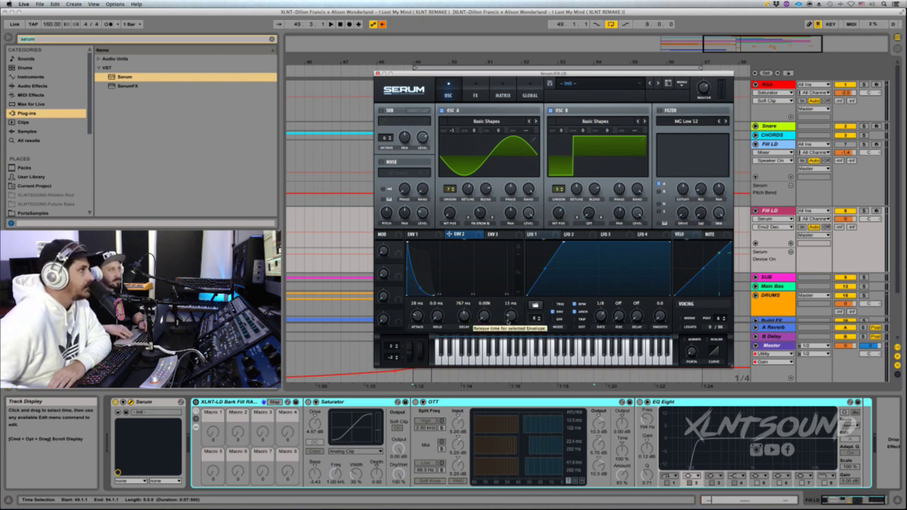
drag(509, 321, 511, 330)
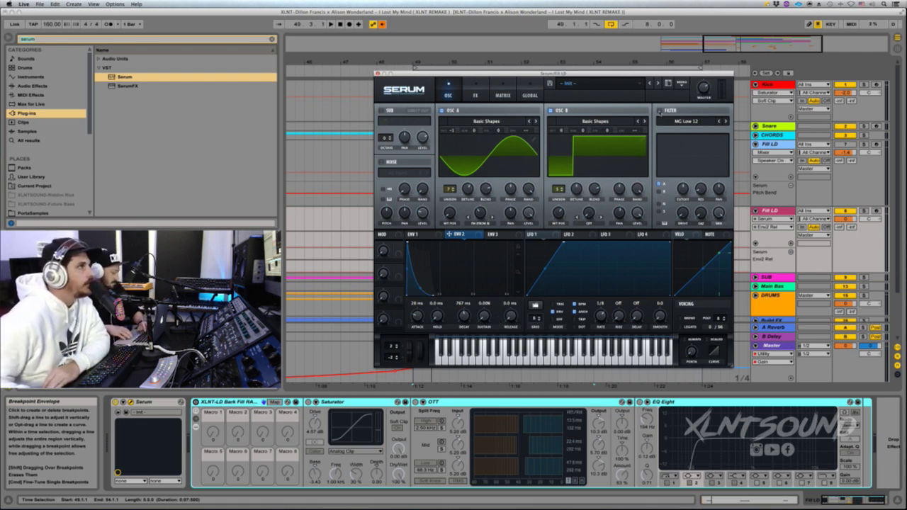
Switch on the MG Low 12 filter, modulate its cutoff with envelope 2, and lower the cutoff to about 114 Hz
click(659, 111)
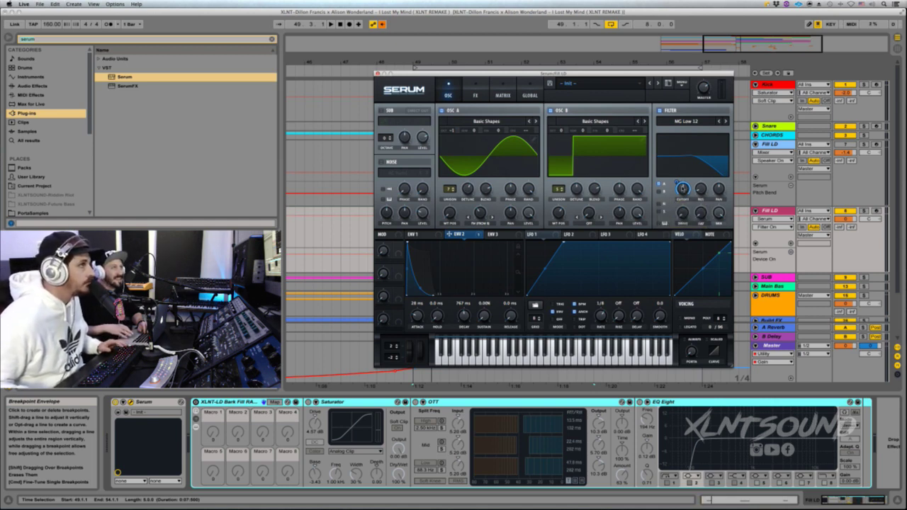
click(682, 190)
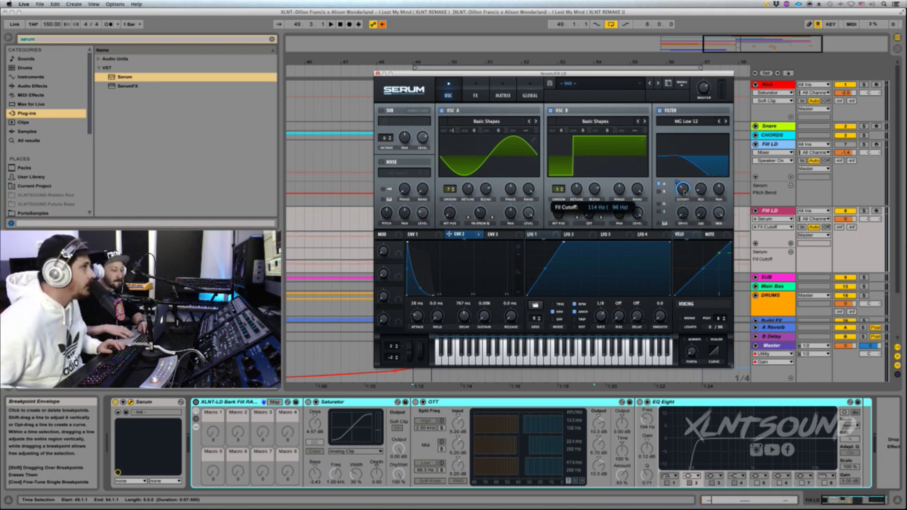
scroll(682, 189, down, 3)
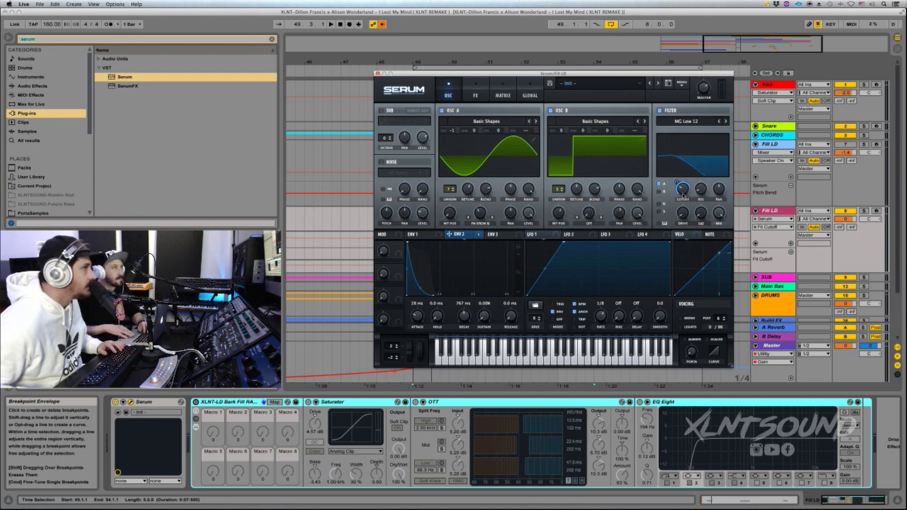
Route oscillator B through the filter and raise the filter resonance while auditioning the part
key(space)
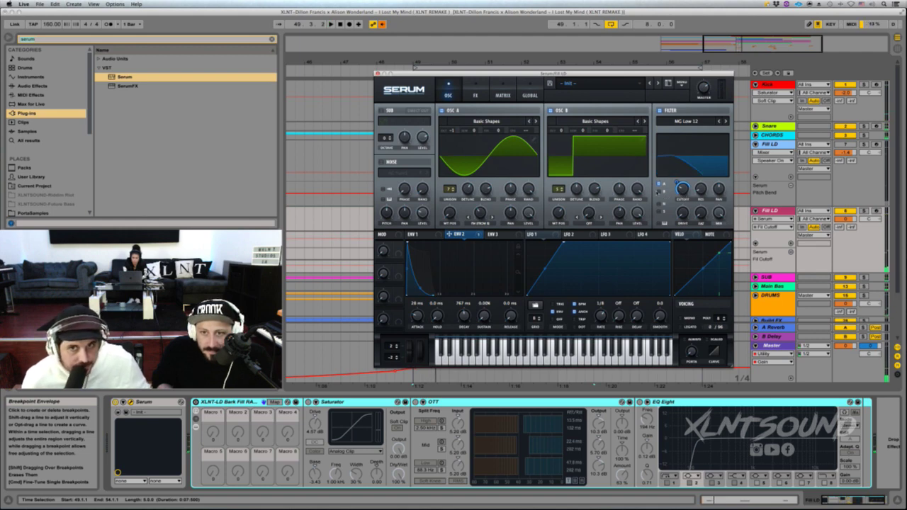
drag(699, 190, 700, 167)
key(space)
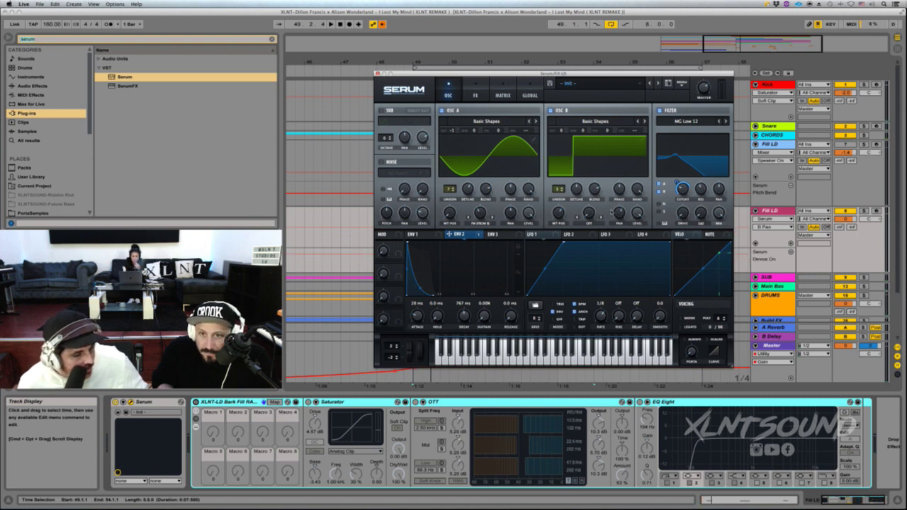
click(618, 212)
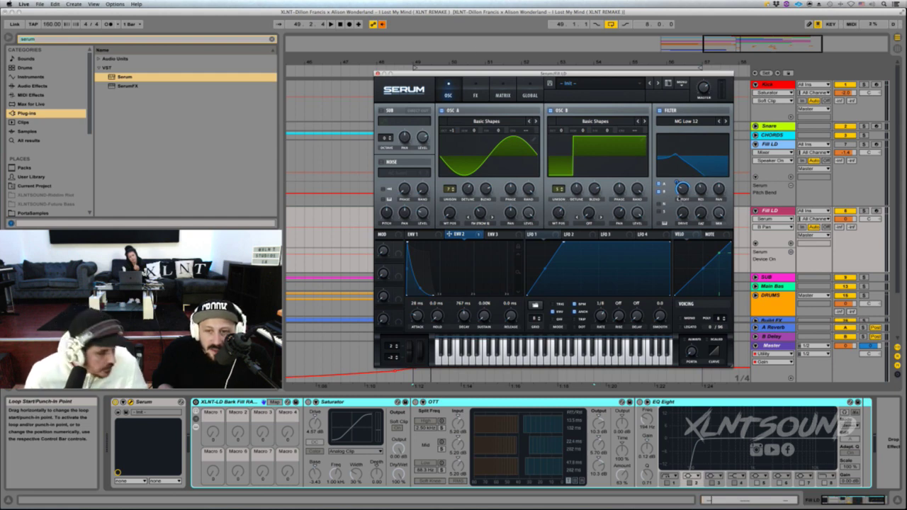
Set the filter cutoff to about 165 Hz and reduce envelope 2's modulation of it to about 78 while auditioning the part
right_click(682, 190)
click(682, 189)
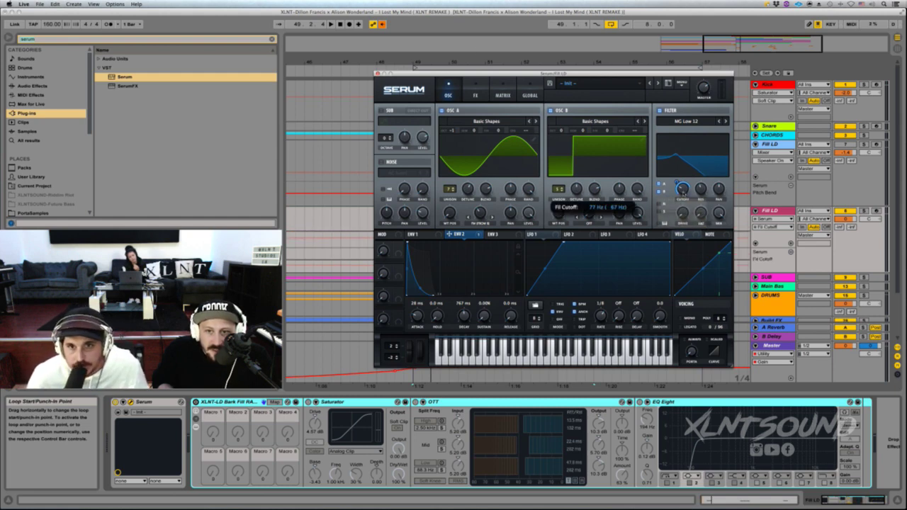
scroll(682, 189, up, 2)
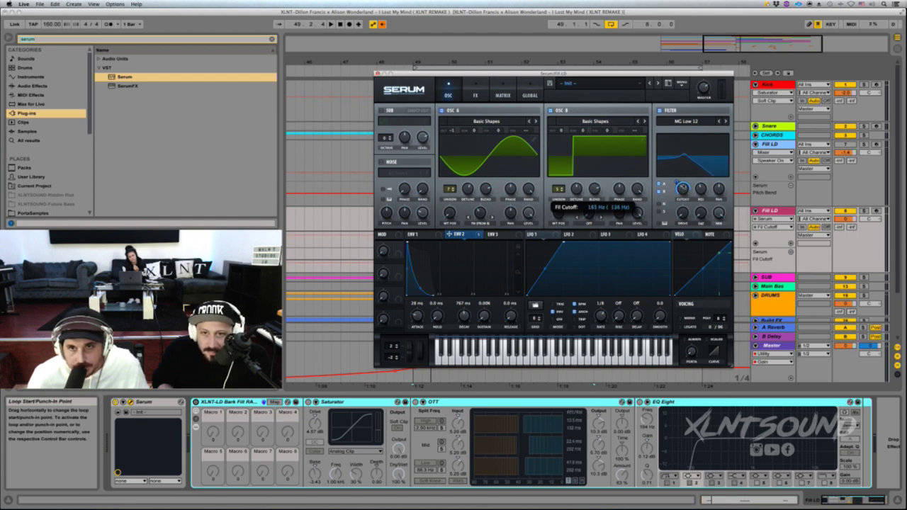
key(space)
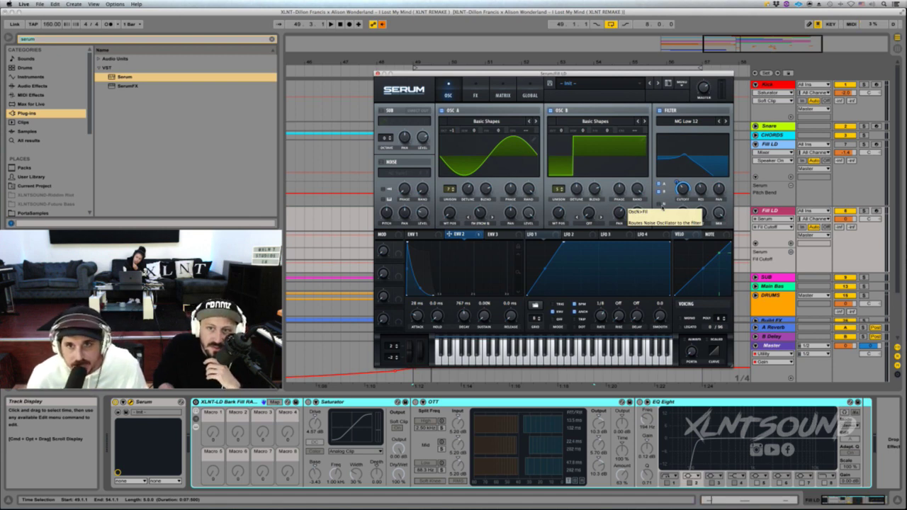
mouse_move(678, 187)
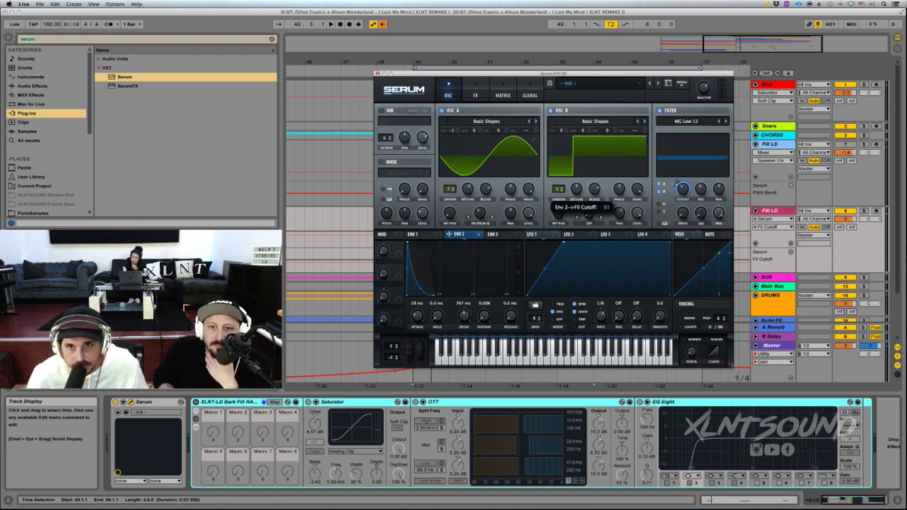
drag(677, 186, 672, 188)
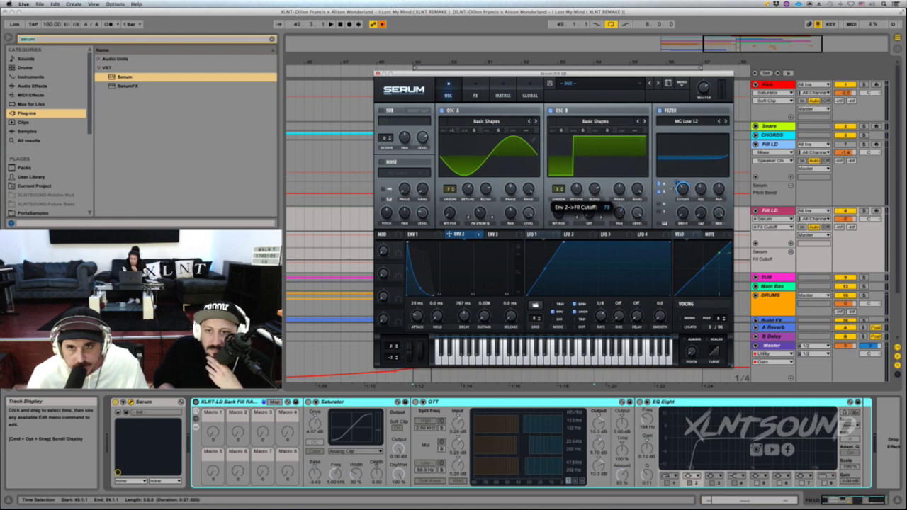
key(space)
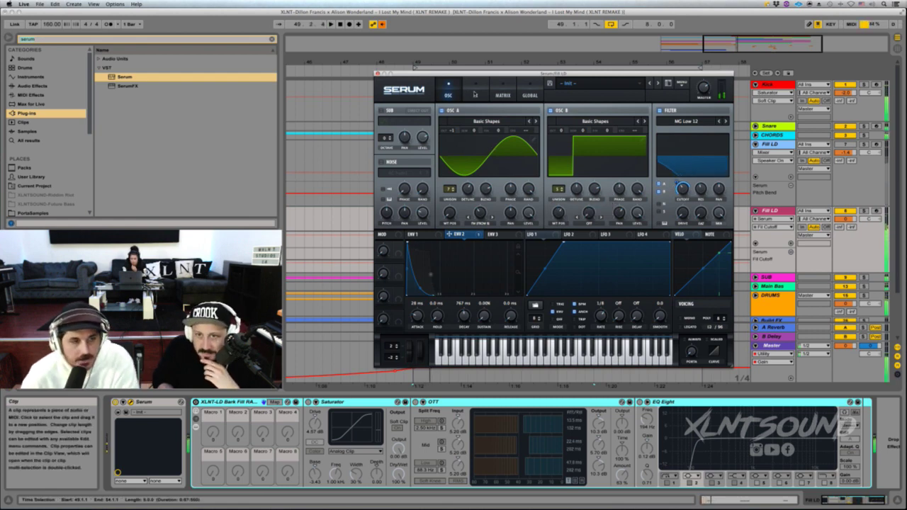
Load the saved effect chain XLNT-LD Bark Fill.fxr into Serum's effects rack
click(475, 94)
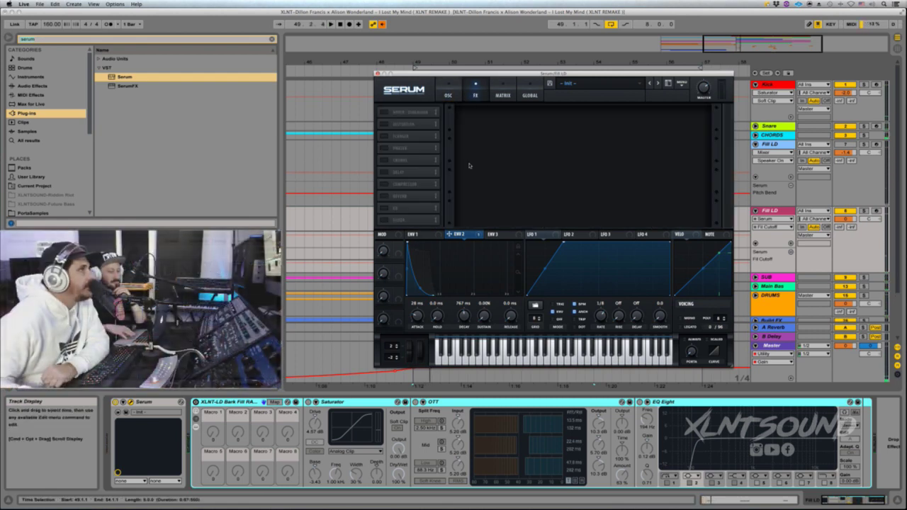
click(596, 88)
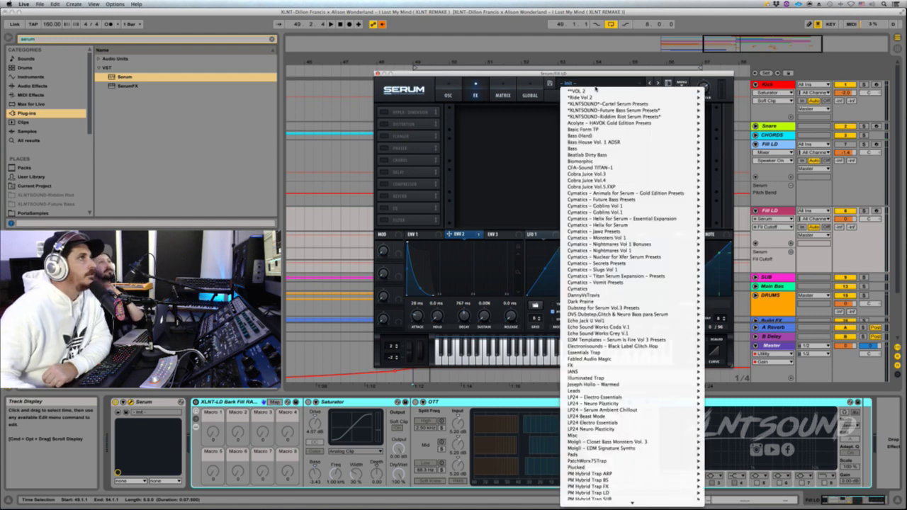
click(600, 80)
click(684, 86)
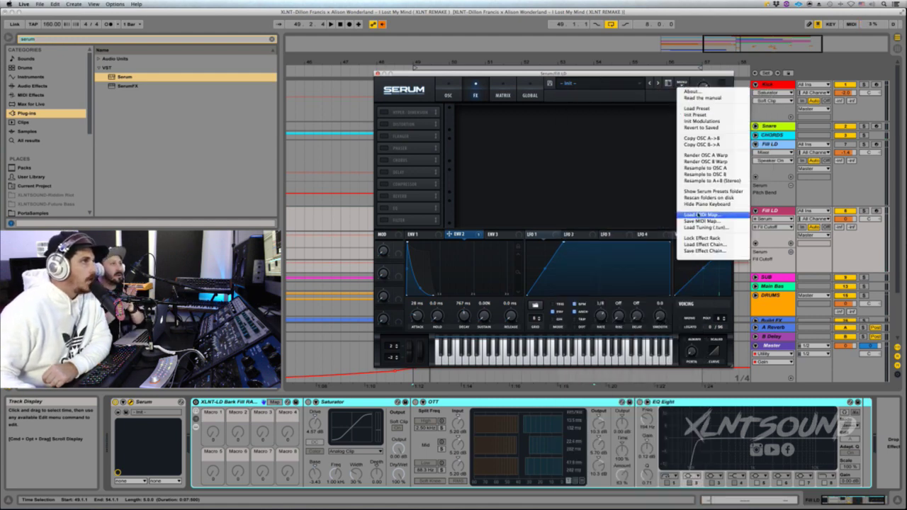
click(702, 245)
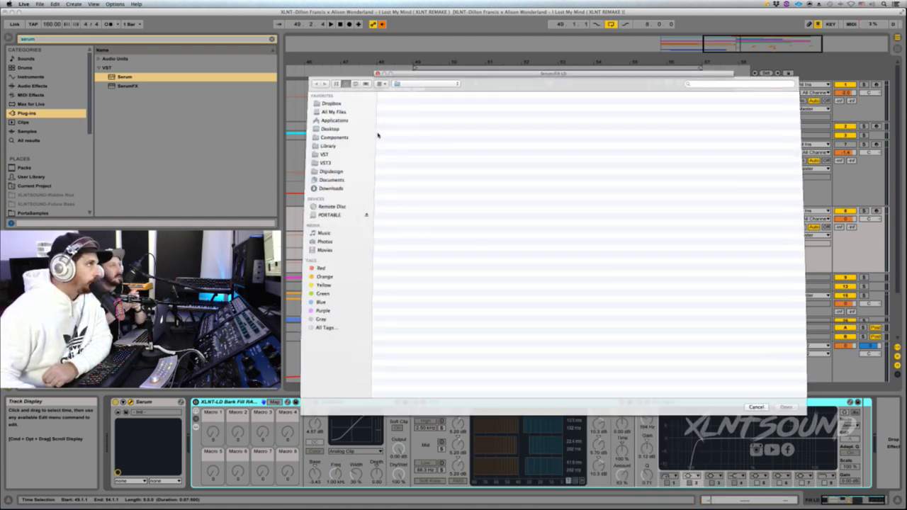
click(416, 111)
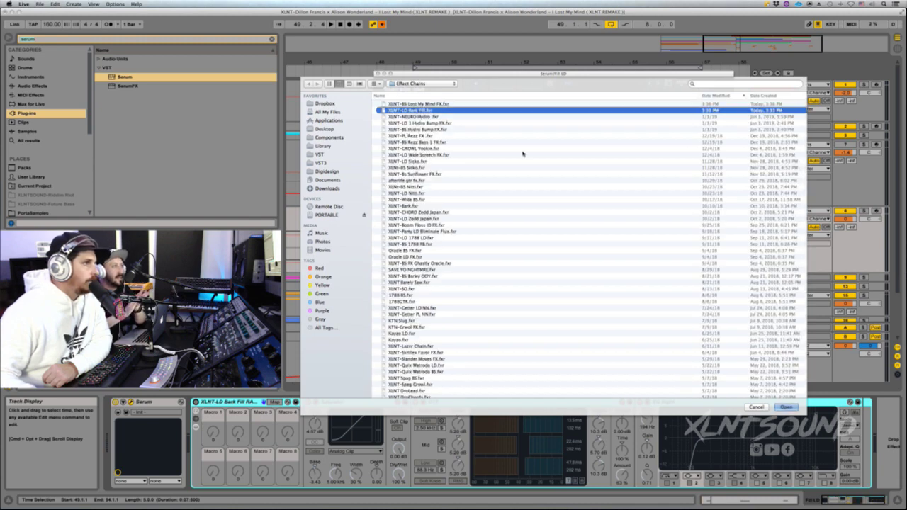
click(785, 407)
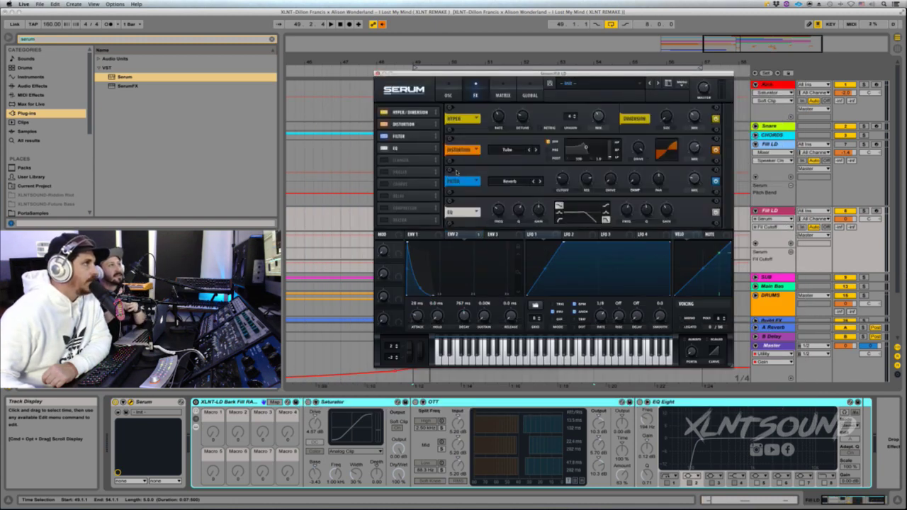
Bypass the distortion, filter and EQ effects so that only Hyper/Dimension stays active
click(715, 150)
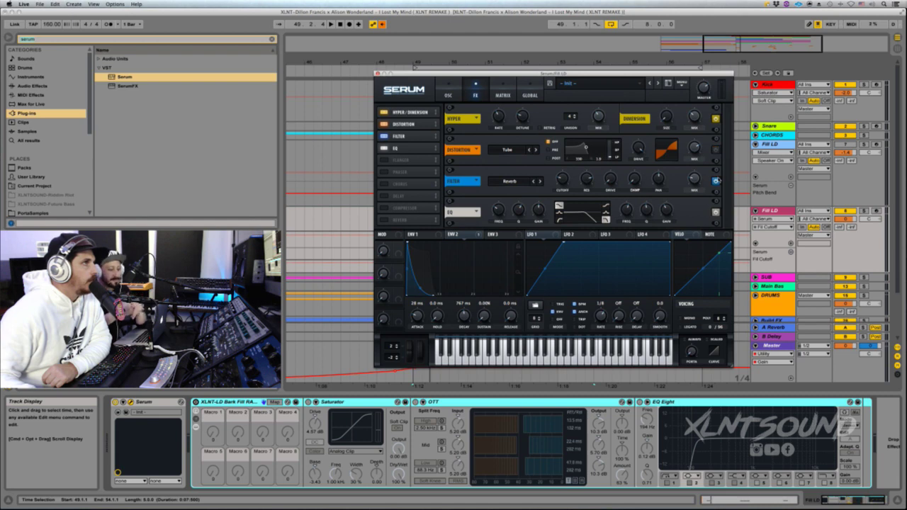
click(716, 181)
click(714, 214)
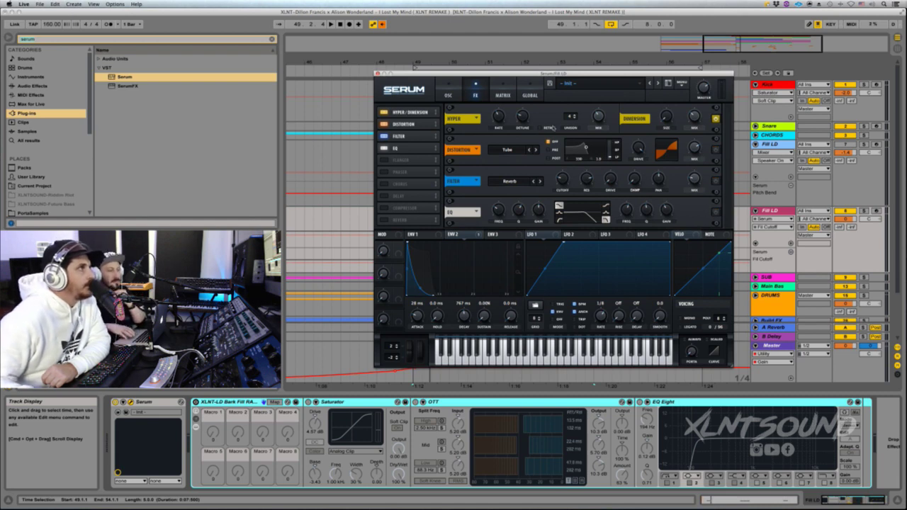
Check the Hyper/Dimension effect's rate, detune and mix settings and audition the part
click(498, 115)
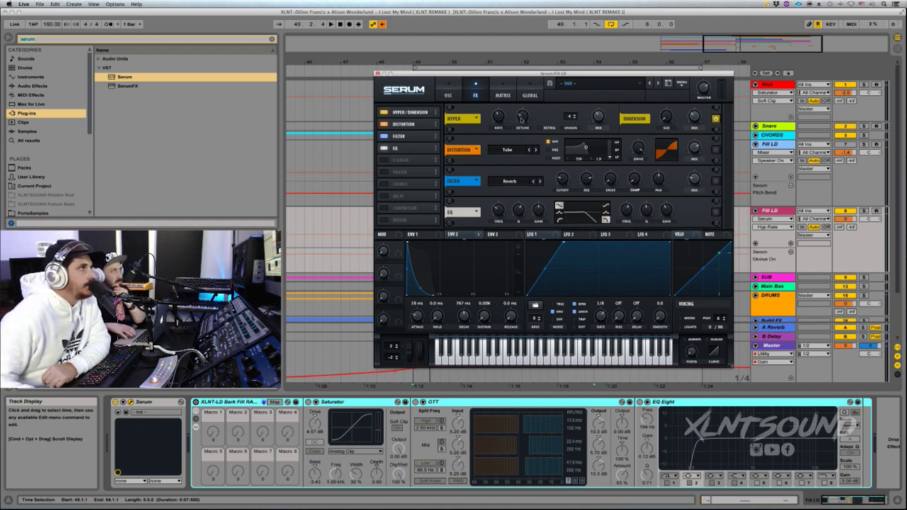
click(522, 116)
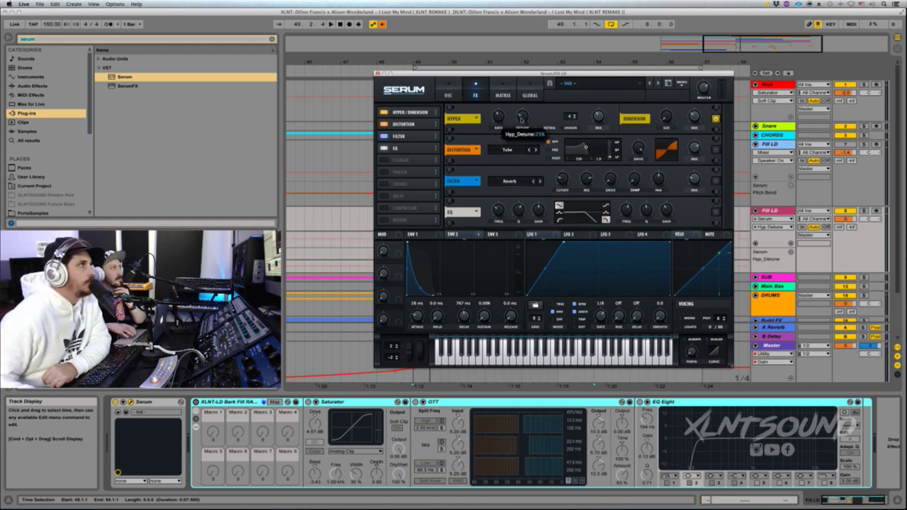
click(598, 118)
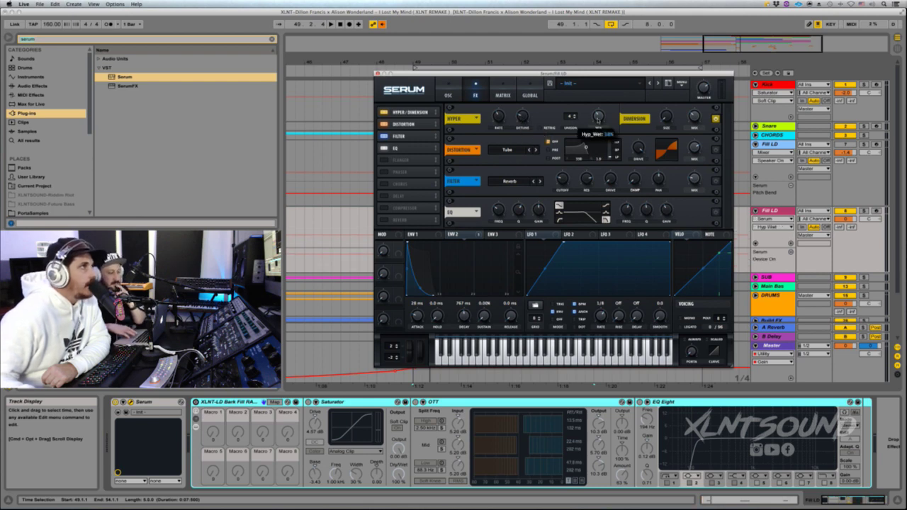
click(693, 117)
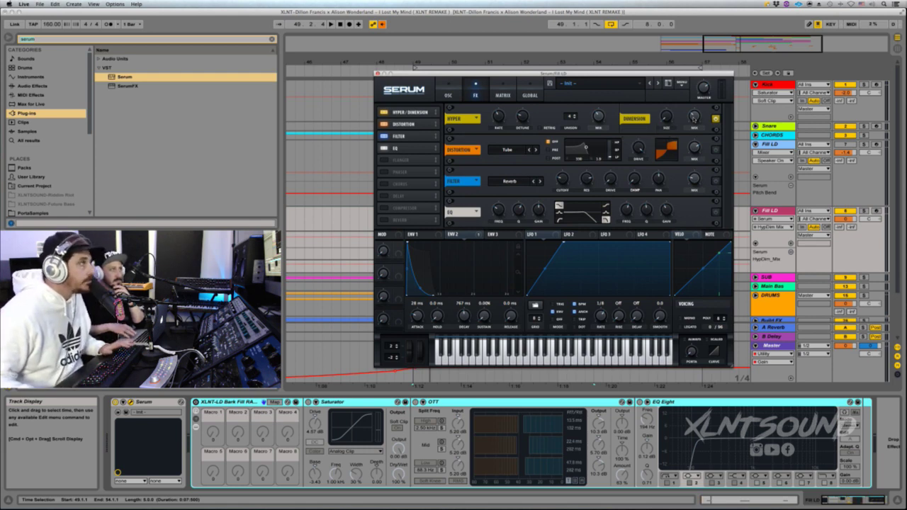
key(space)
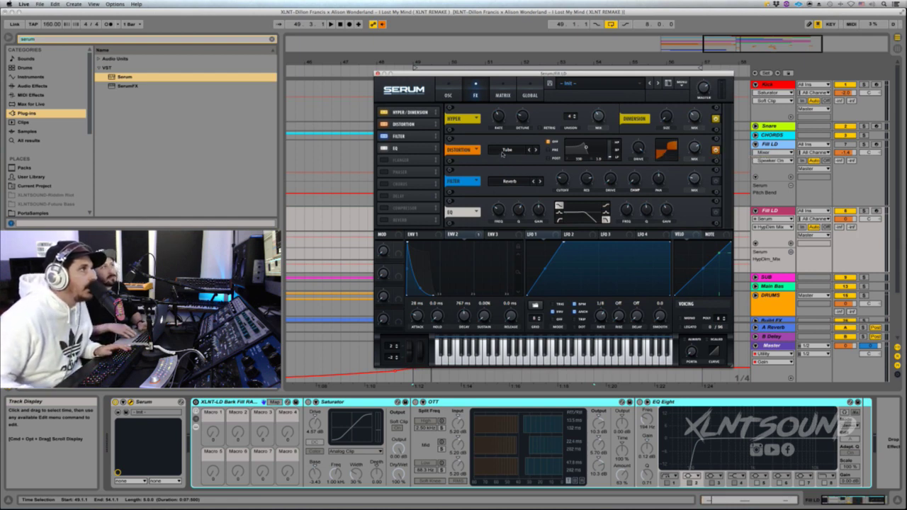
Re-enable the Tube distortion and Reverb filter effects, reviewing their type, cutoff and mix settings while auditioning the part
click(695, 148)
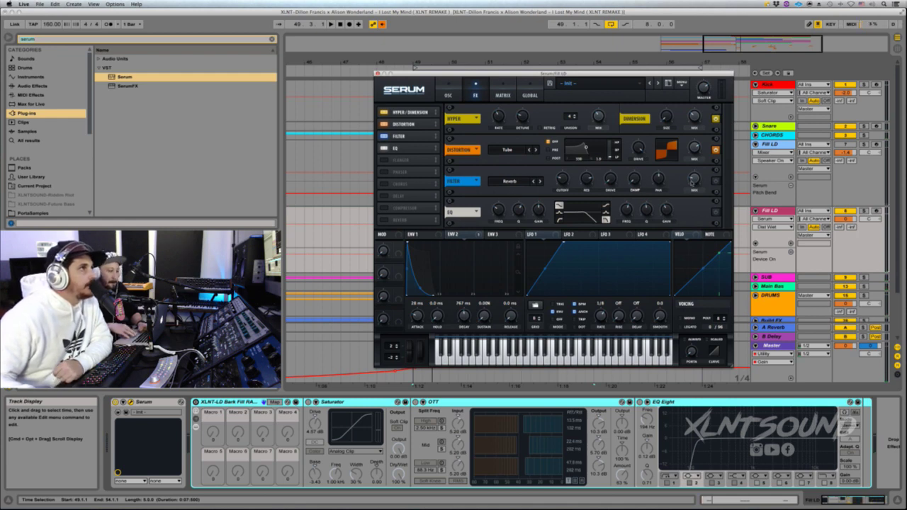
click(503, 183)
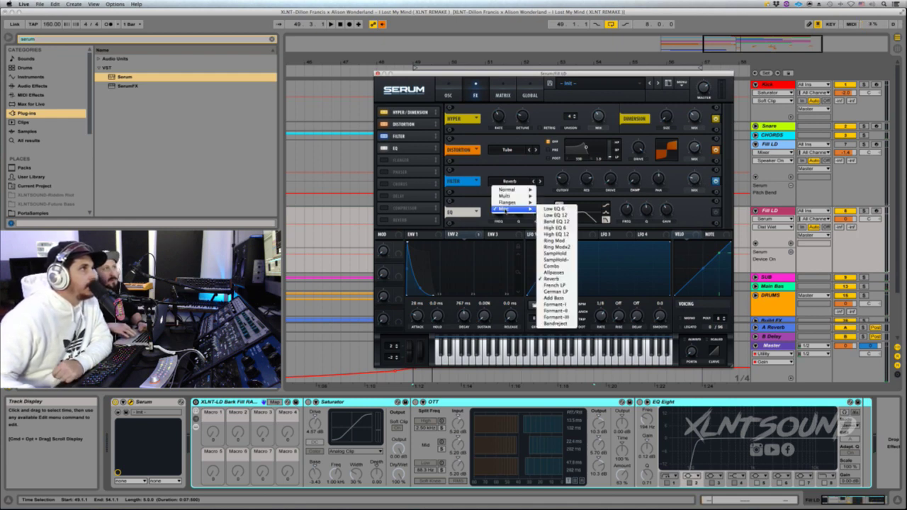
click(520, 173)
click(561, 179)
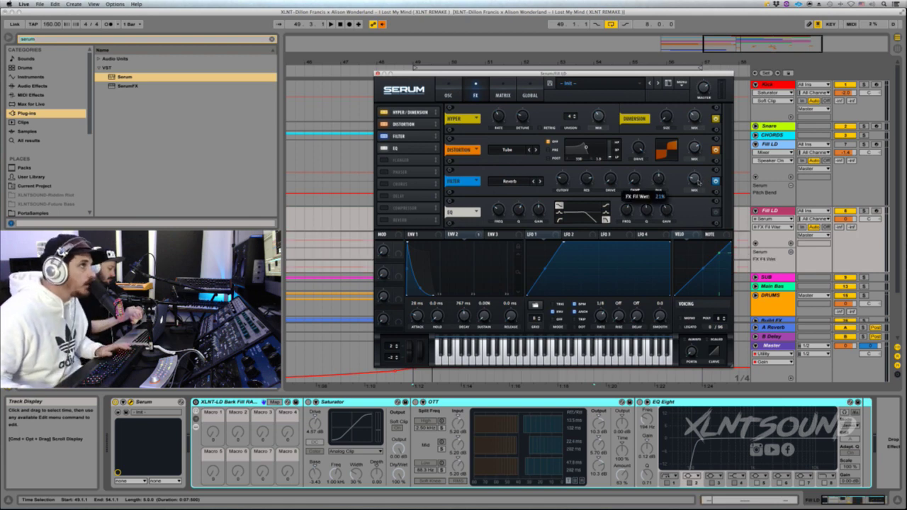
key(space)
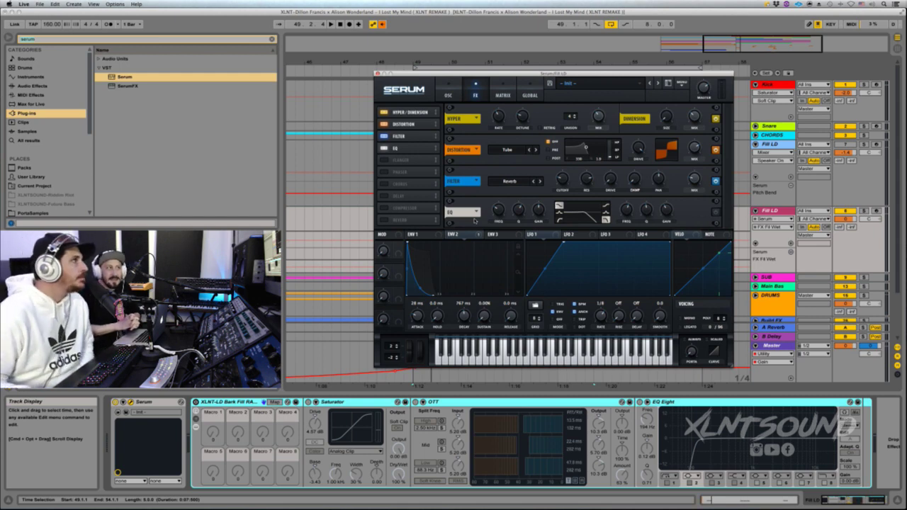
Re-enable the EQ and modulate its high-band frequency with envelope 2, adjusting the modulation depth and lowering the base frequency
click(452, 98)
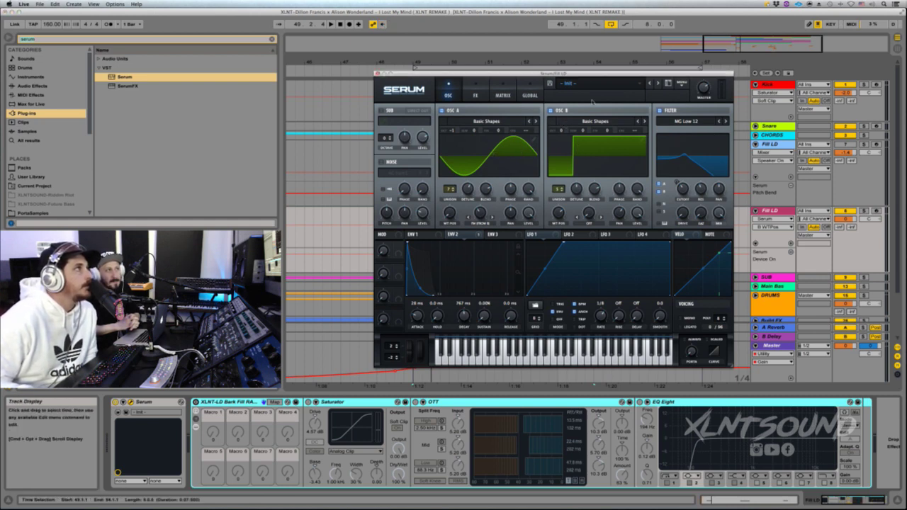
click(472, 95)
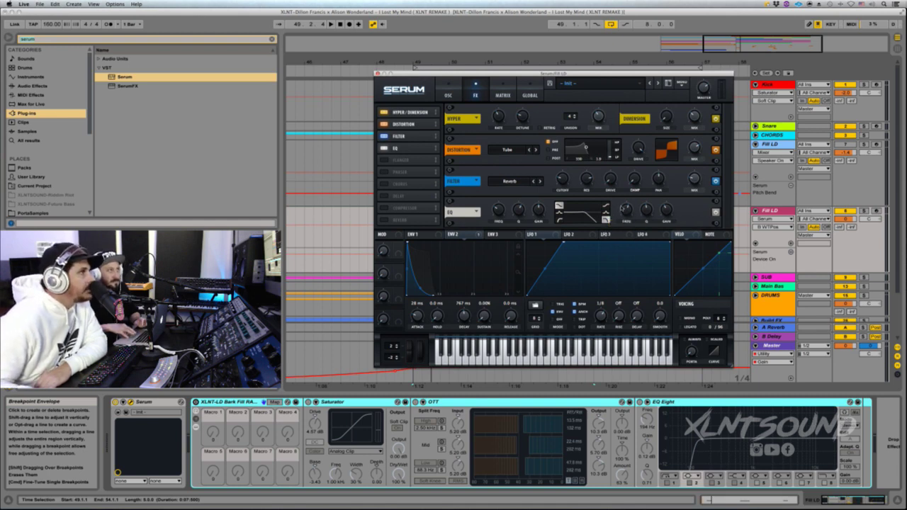
click(626, 210)
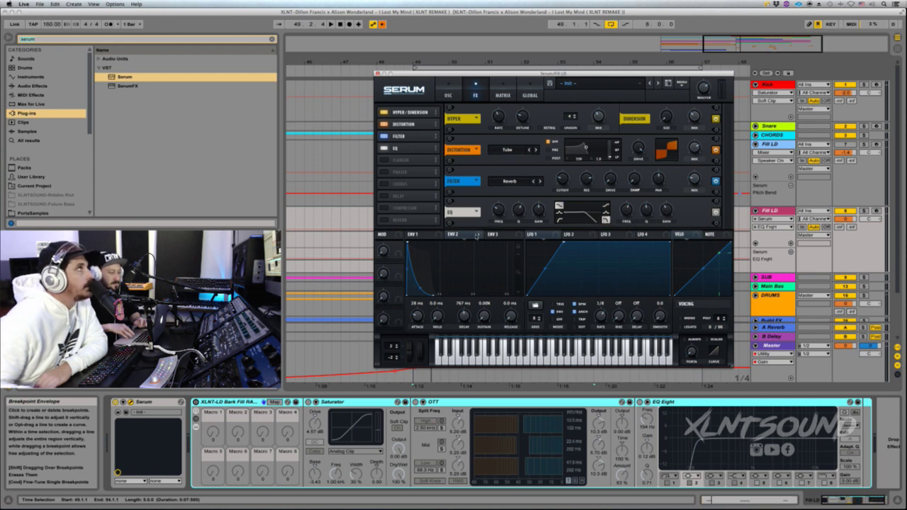
drag(476, 235, 626, 210)
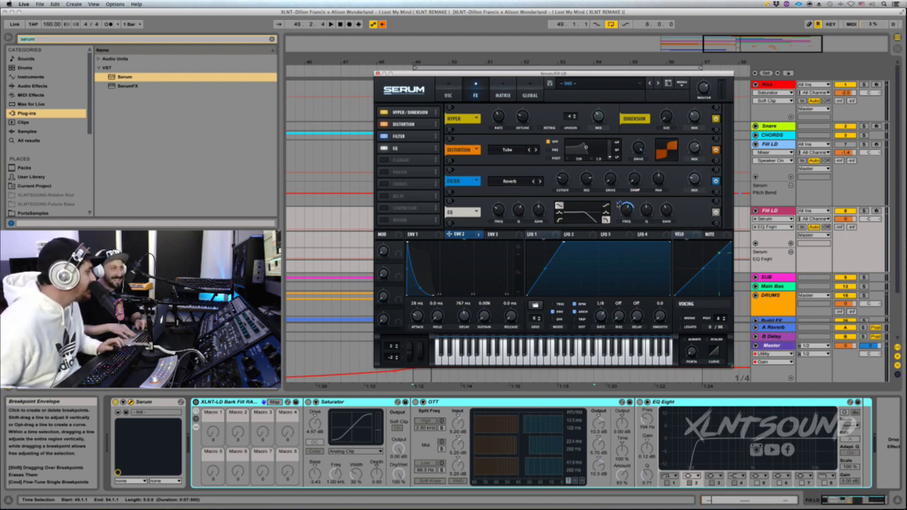
right_click(620, 207)
click(620, 201)
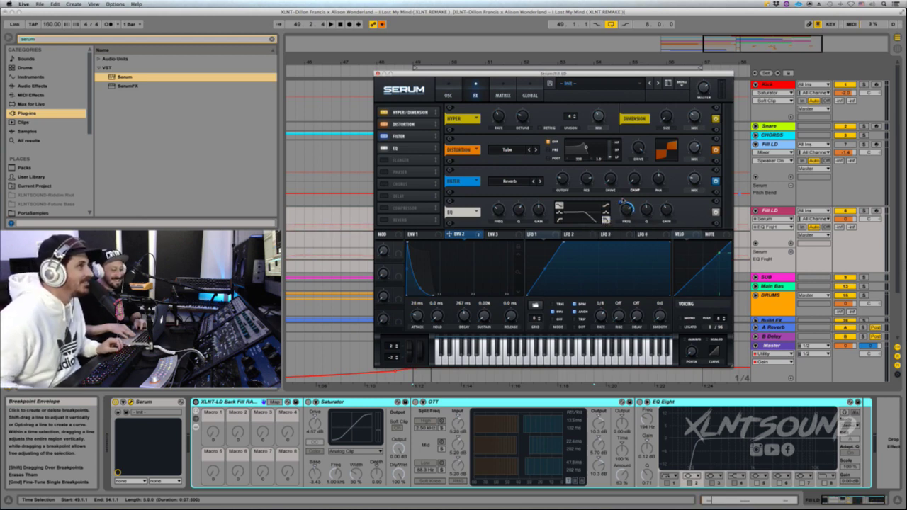
drag(626, 210, 627, 215)
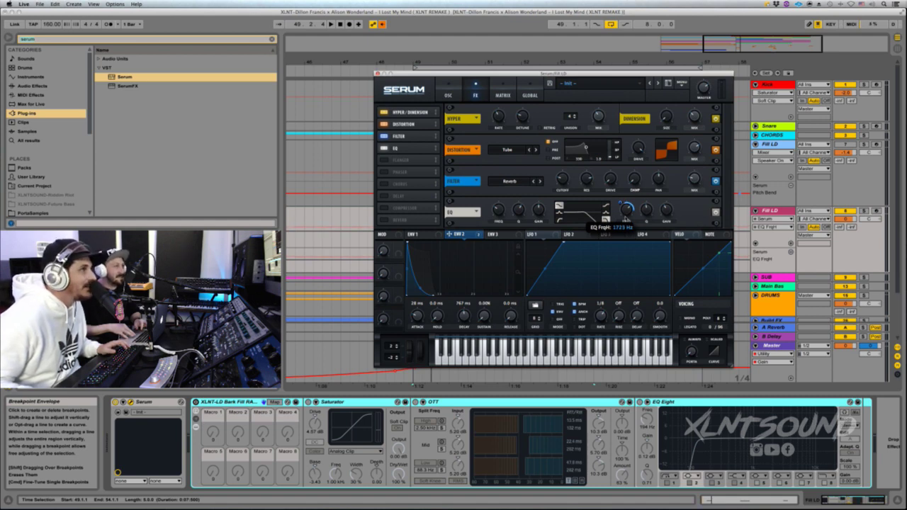
drag(625, 219, 624, 226)
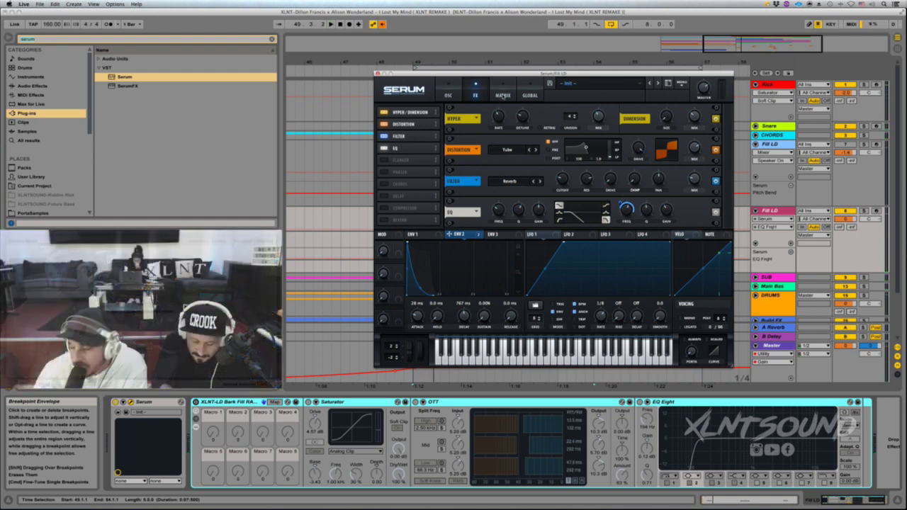
Add a modulation matrix routing from LFO 1 to master tuning with an amount of about 10
click(502, 97)
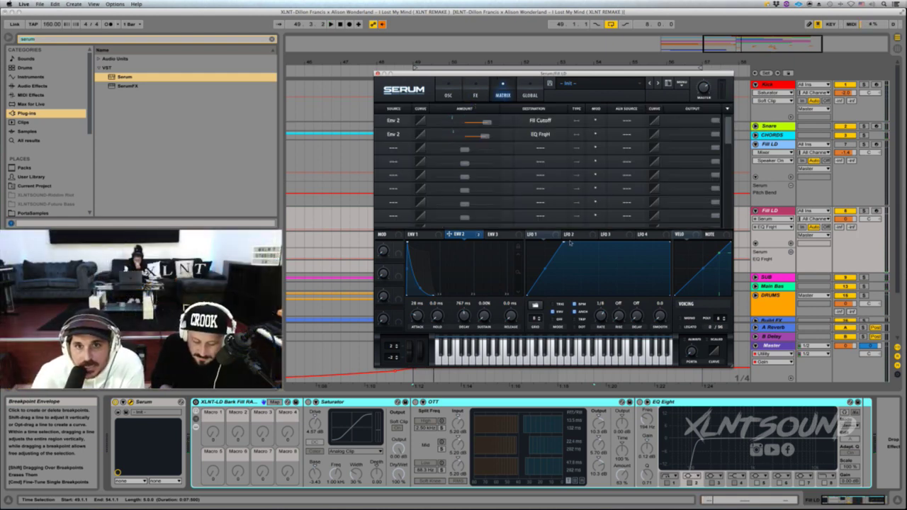
click(392, 147)
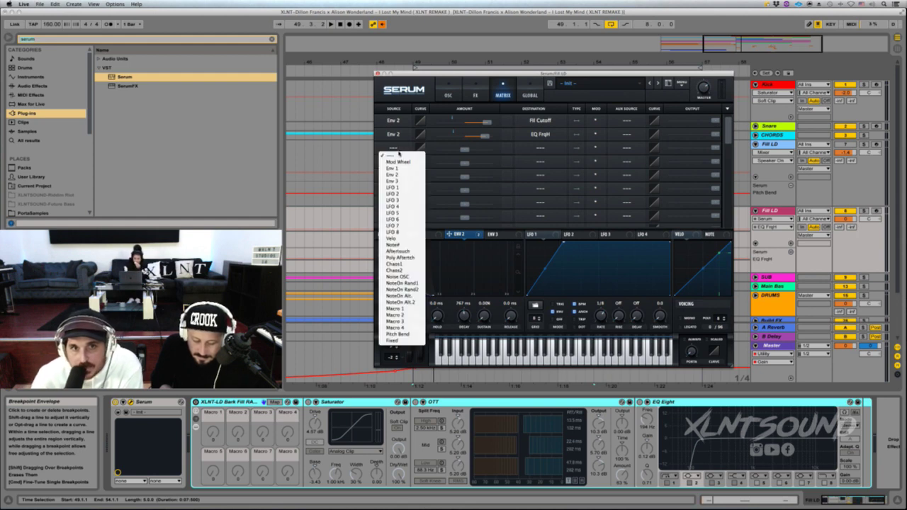
click(399, 187)
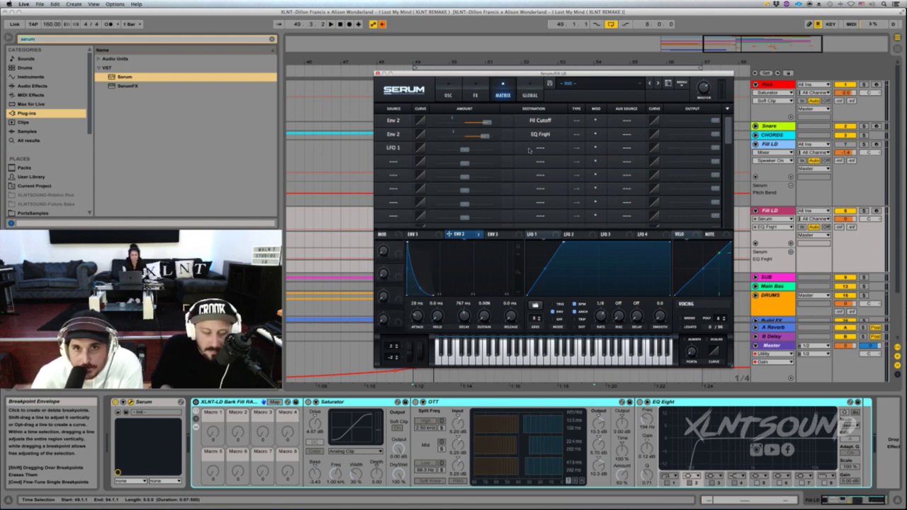
click(540, 147)
mouse_move(536, 201)
click(588, 204)
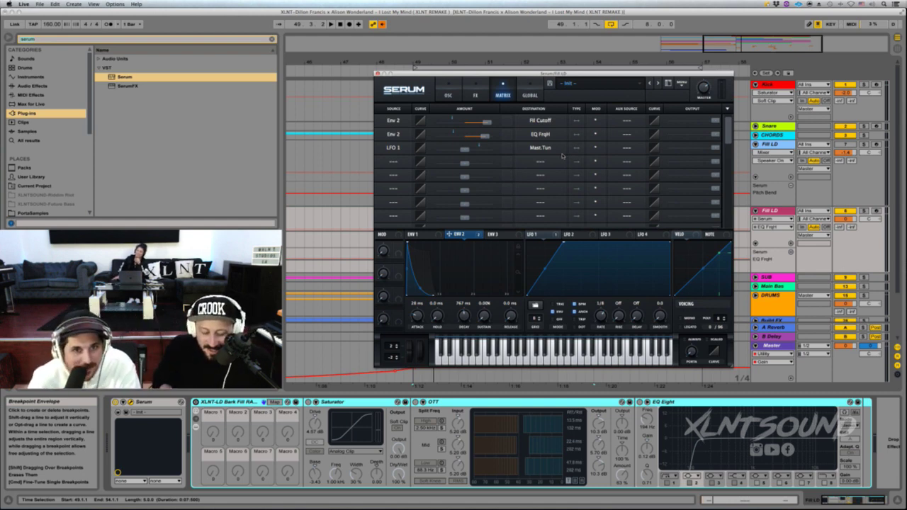
click(465, 151)
drag(466, 152, 469, 153)
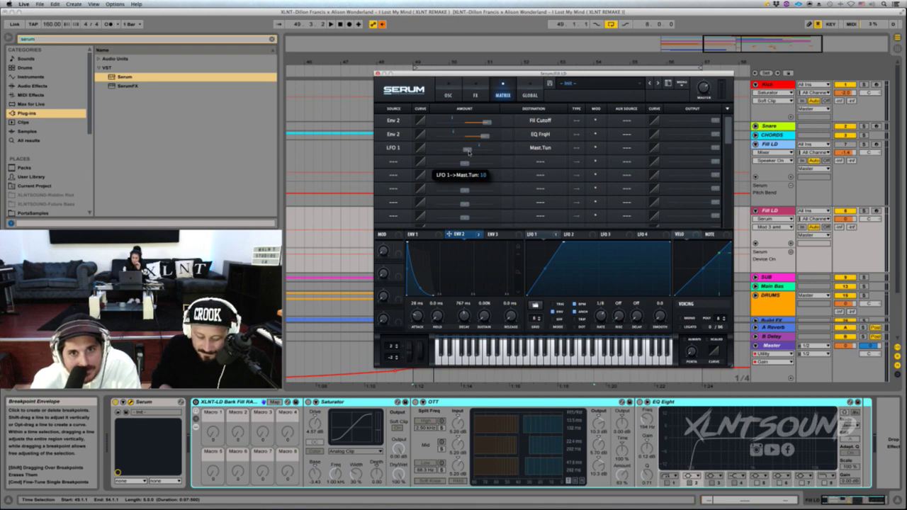
Re-enable automation, close the Serum window, and audition the new Fill LD track in the mix and soloed
key(space)
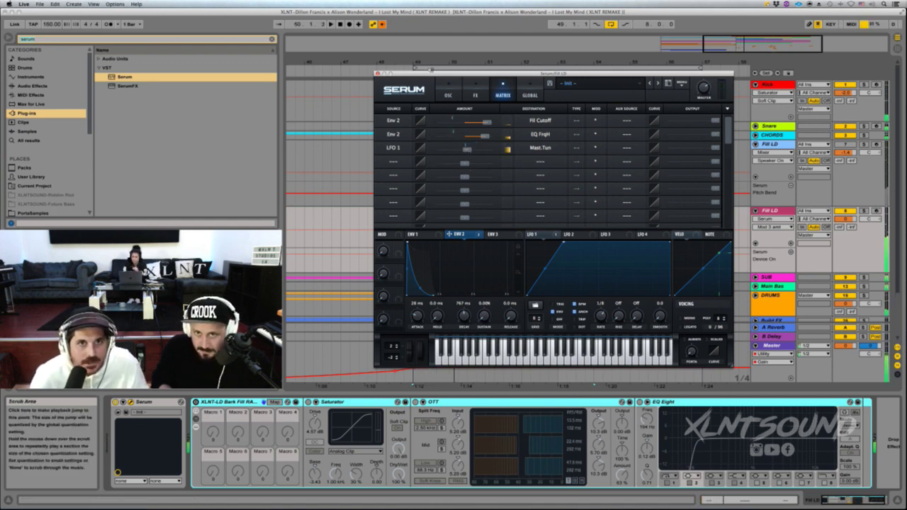
click(382, 24)
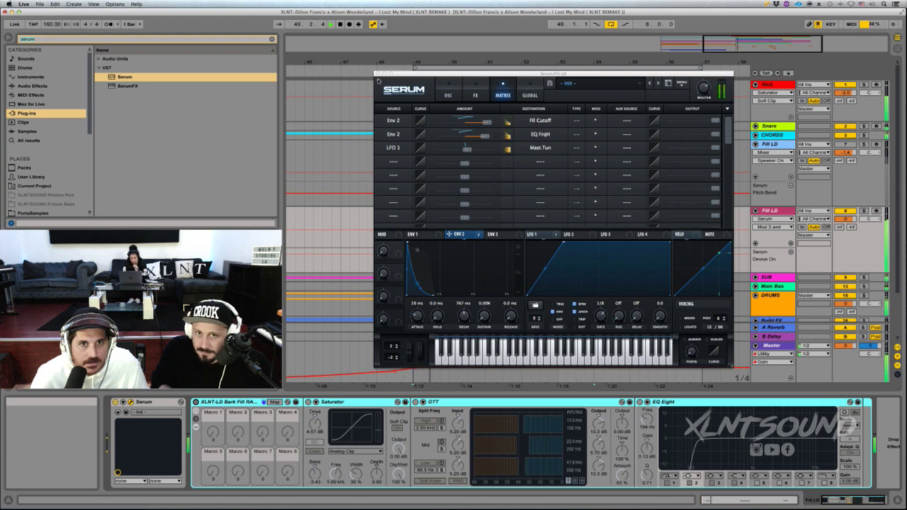
click(377, 73)
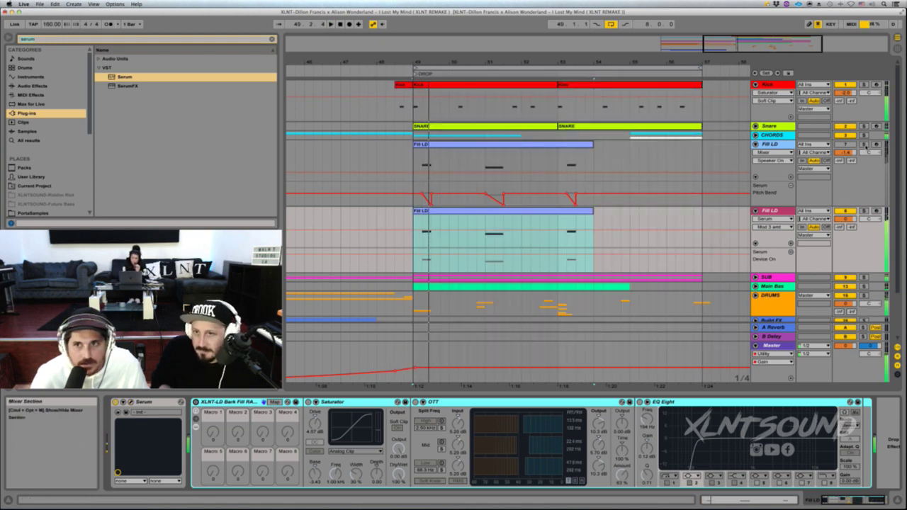
click(863, 211)
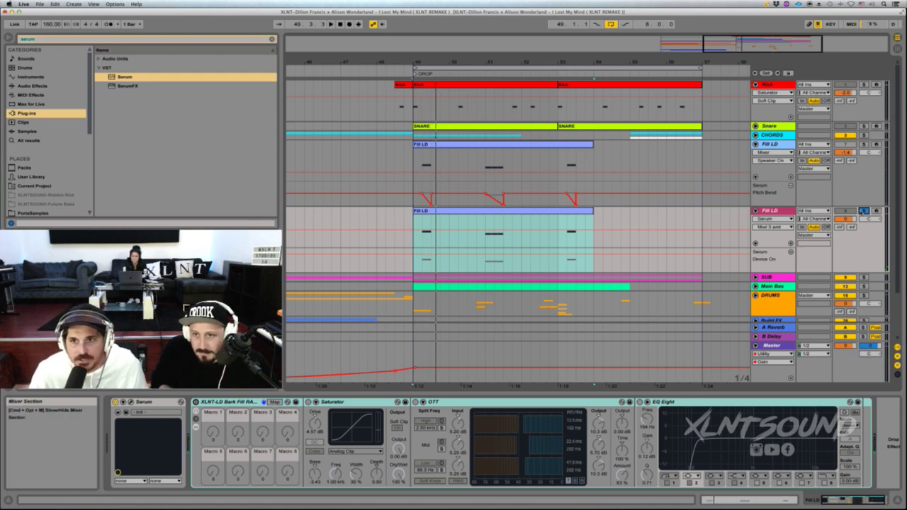
click(863, 211)
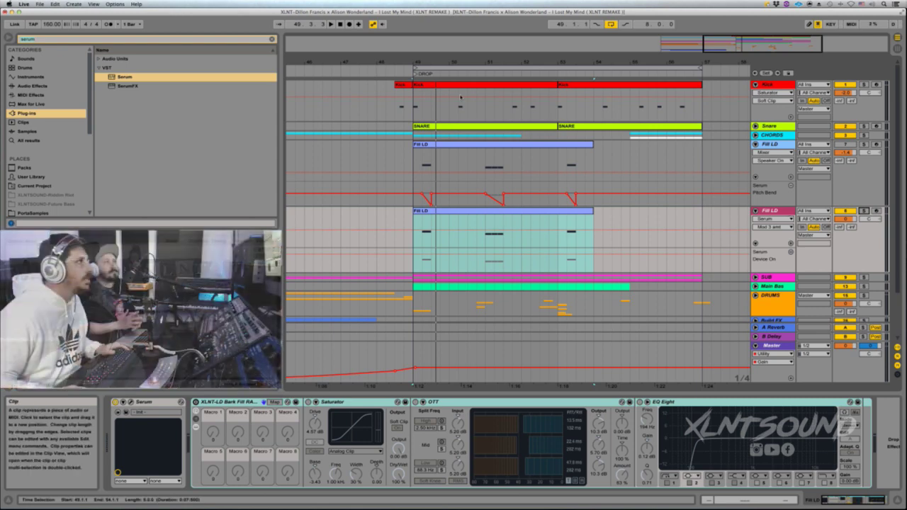
Set the new Fill LD track's automation lane to Serum's Device On and display the original track's Serum Pitch Bend envelope
click(420, 206)
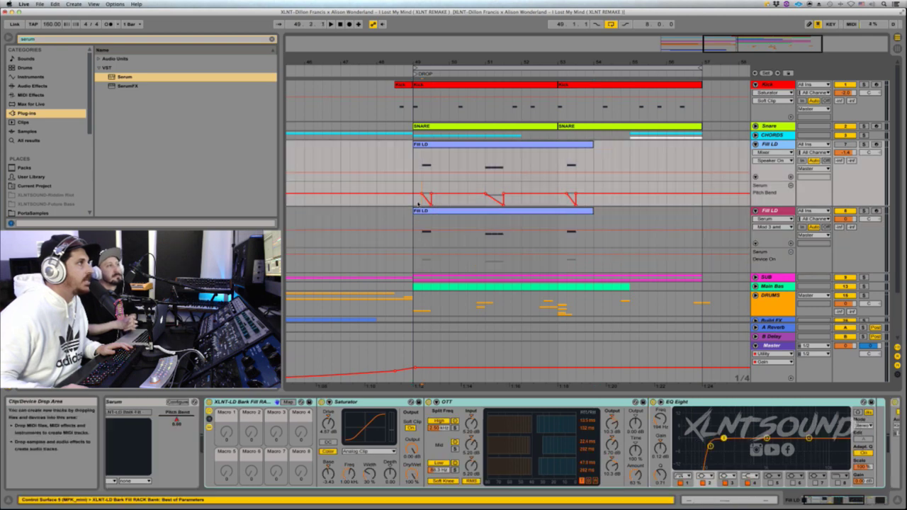
click(773, 219)
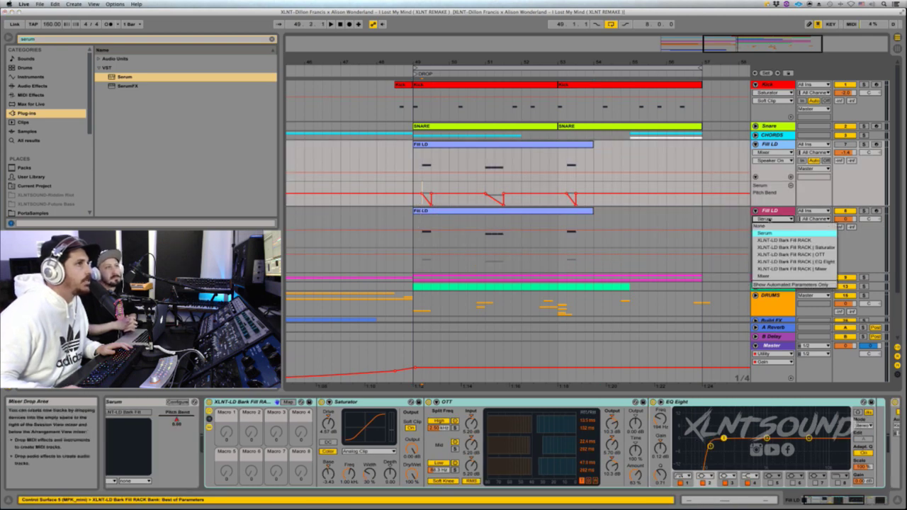
click(767, 233)
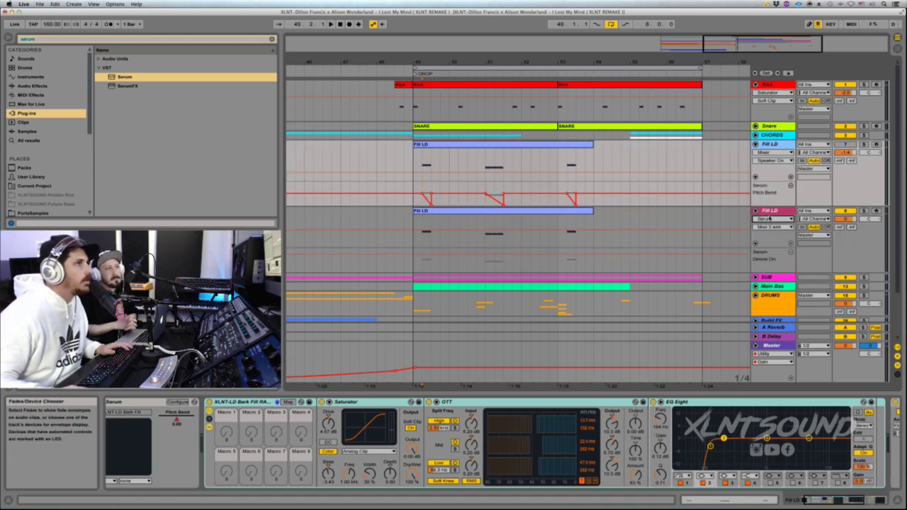
click(772, 227)
click(765, 234)
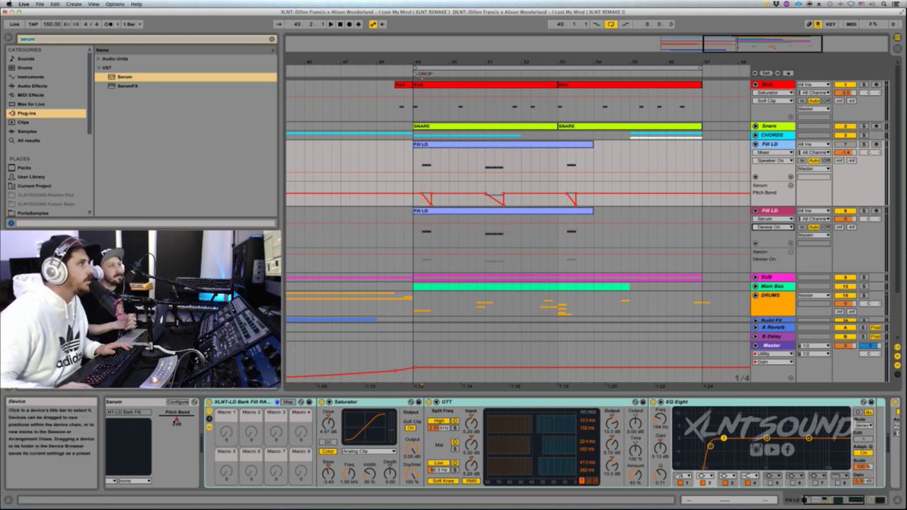
click(176, 423)
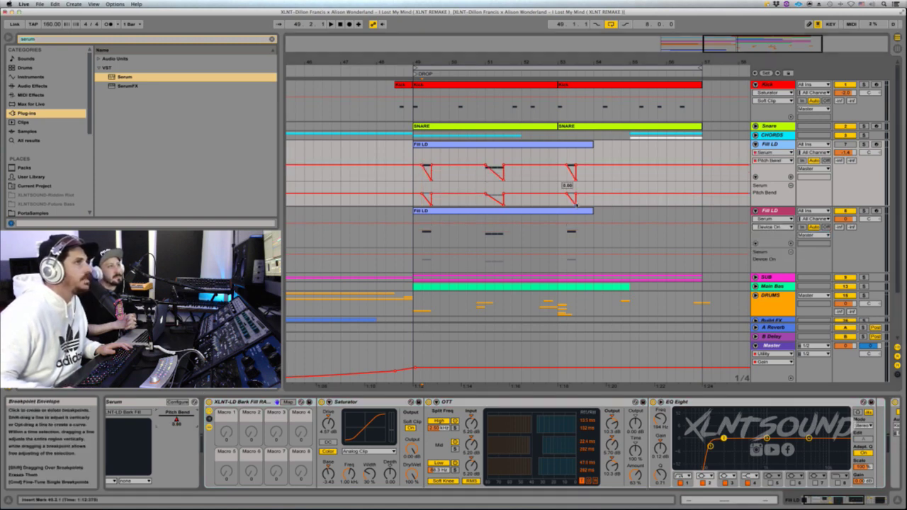
Inspect the original Fill LD track's Serum instance and compare it with the new track's available automation parameters
click(767, 219)
click(764, 233)
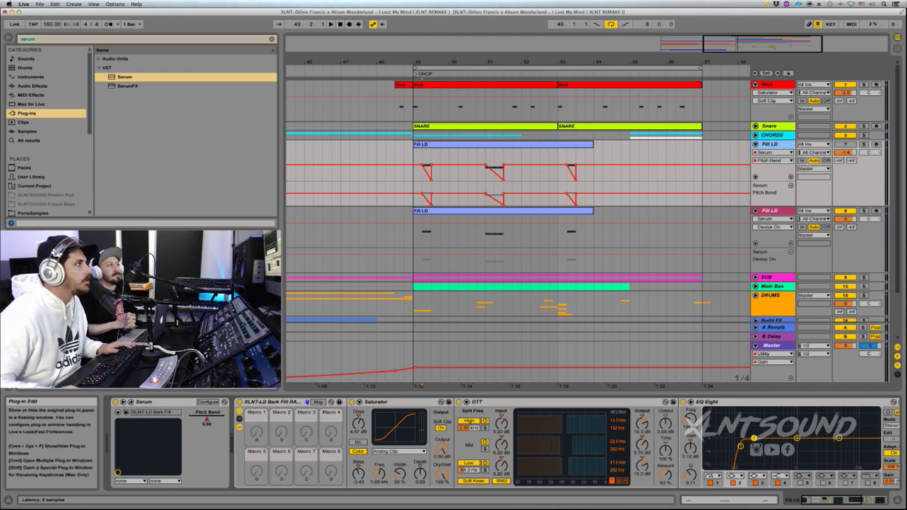
click(130, 402)
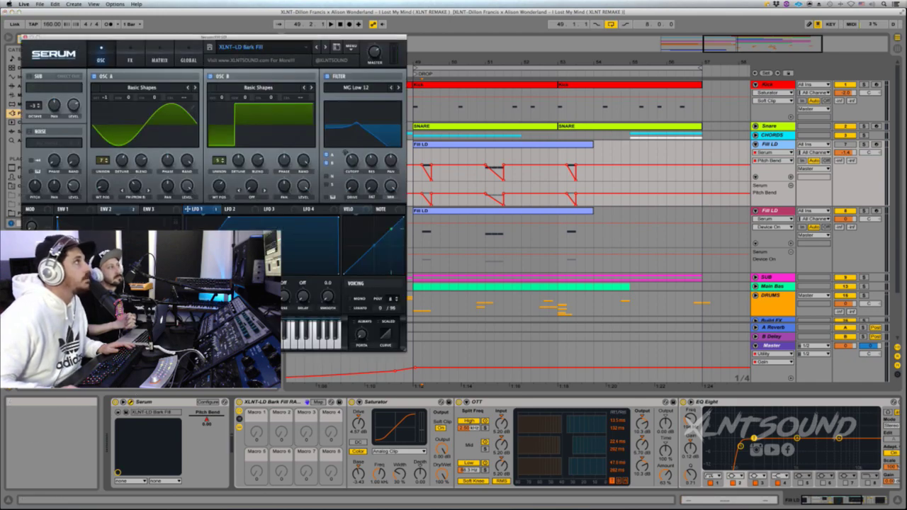
drag(182, 36, 650, 74)
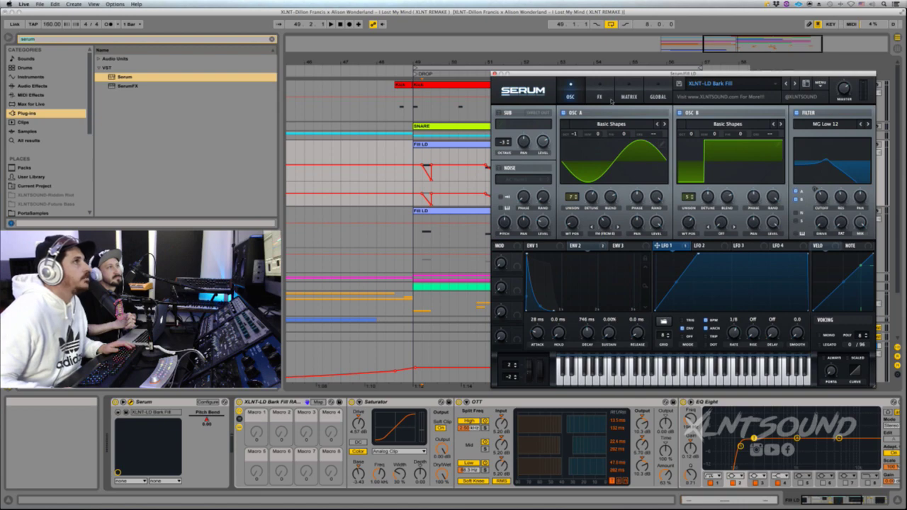
drag(608, 74, 586, 234)
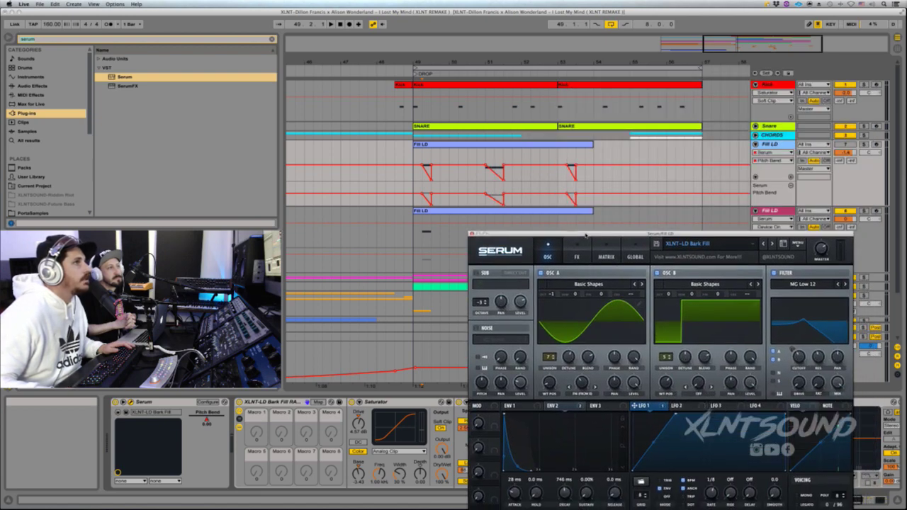
click(768, 219)
click(768, 229)
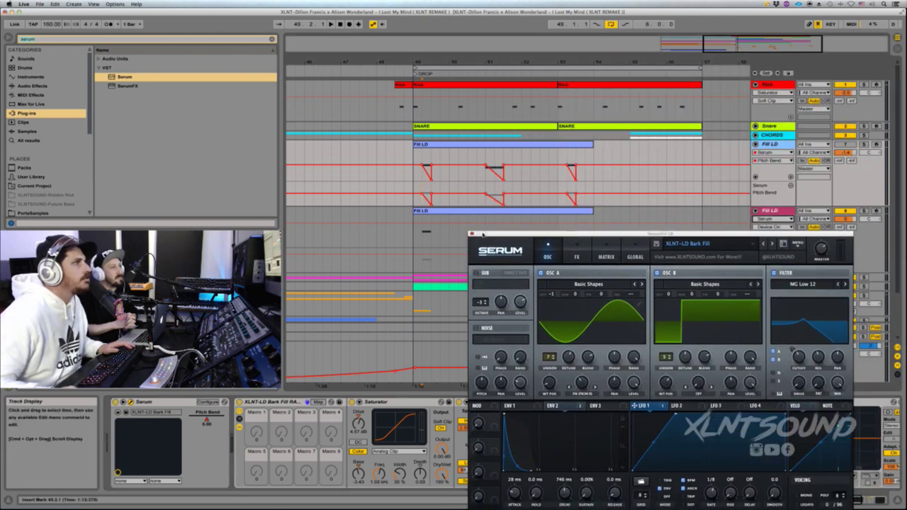
click(471, 233)
Check the new Fill LD track's Serum automation parameters and limit the automation choosers to automated parameters only
click(772, 219)
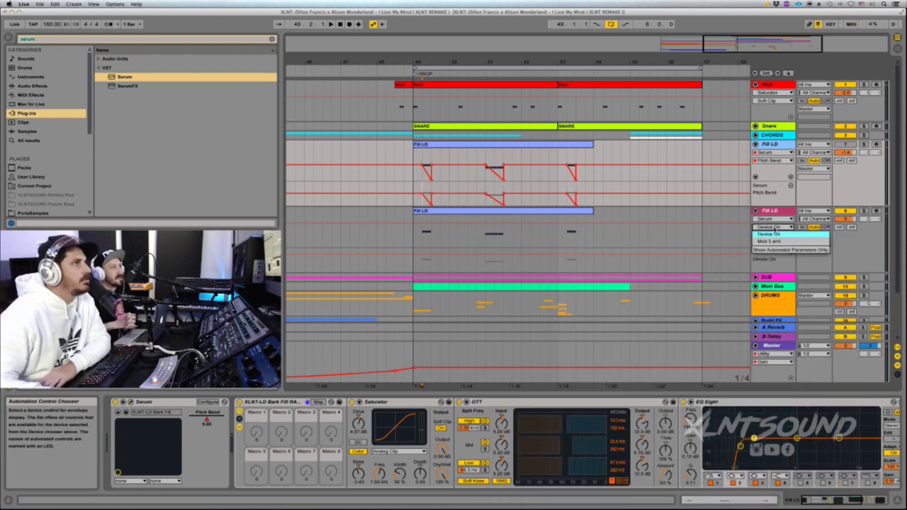
click(775, 233)
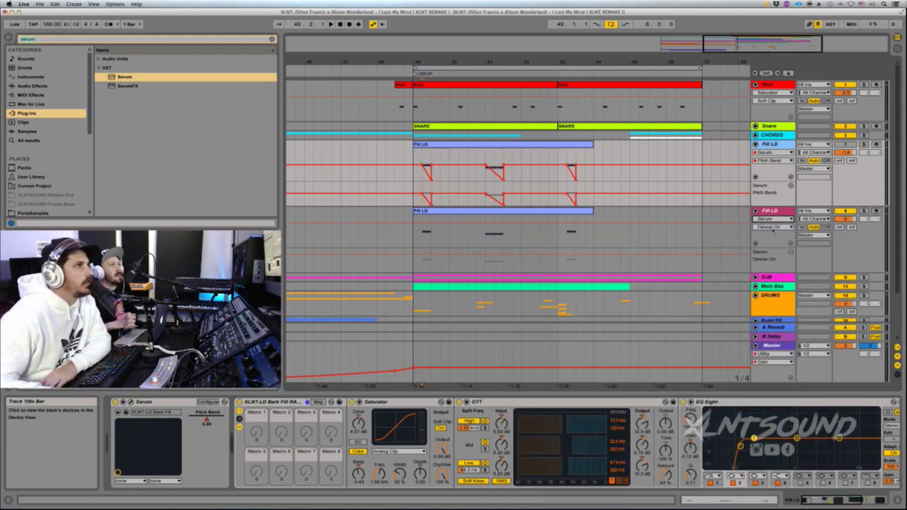
click(773, 226)
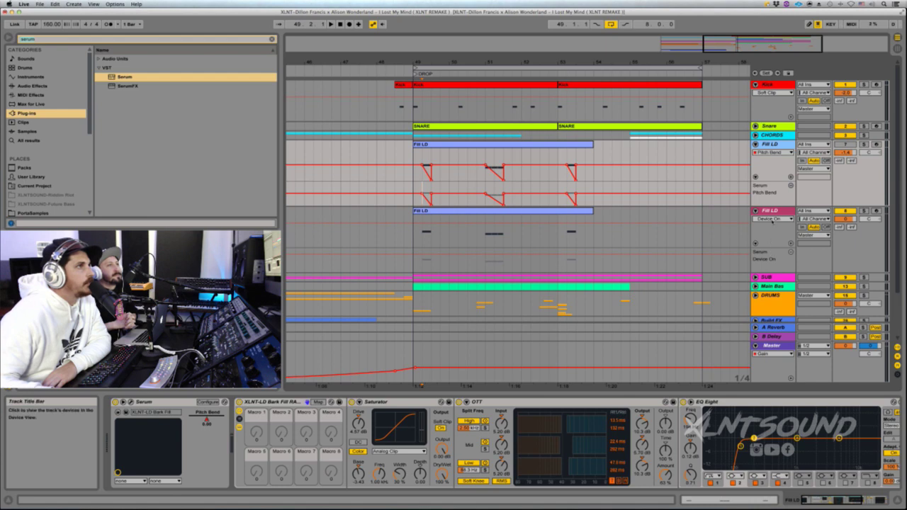
click(771, 219)
click(768, 242)
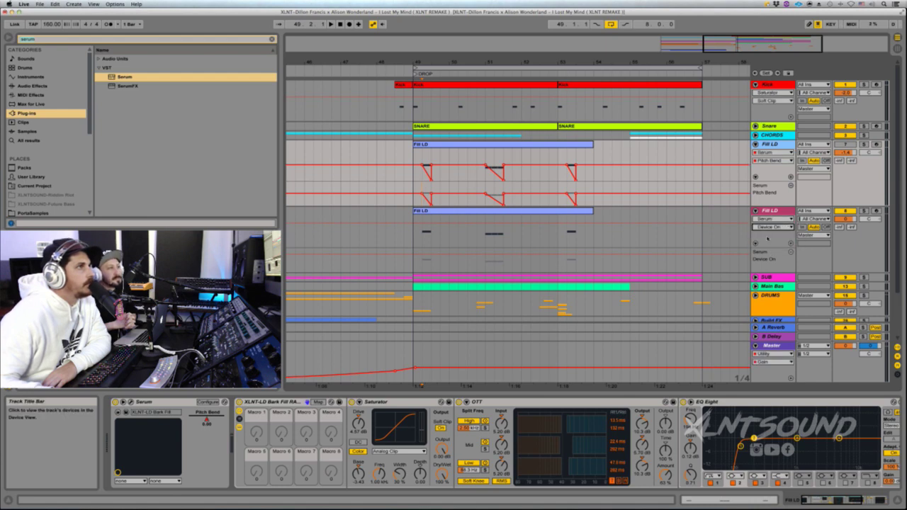
click(771, 227)
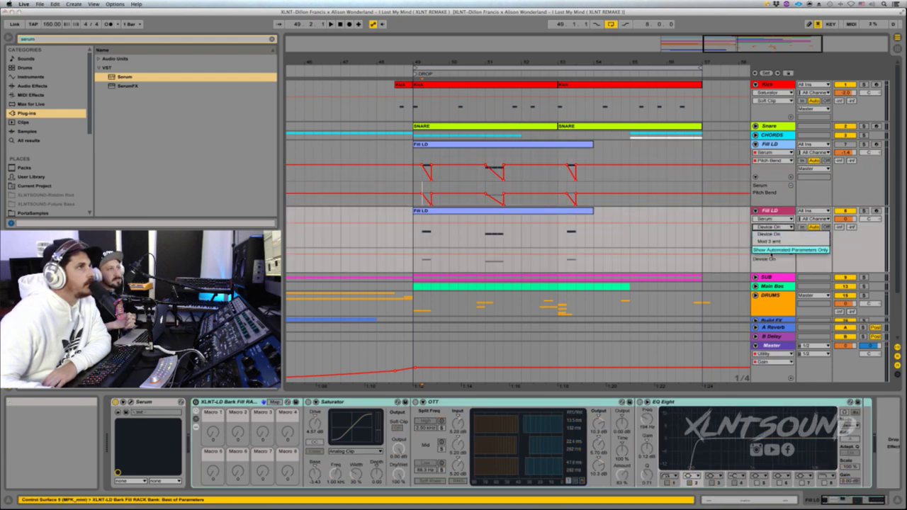
click(786, 249)
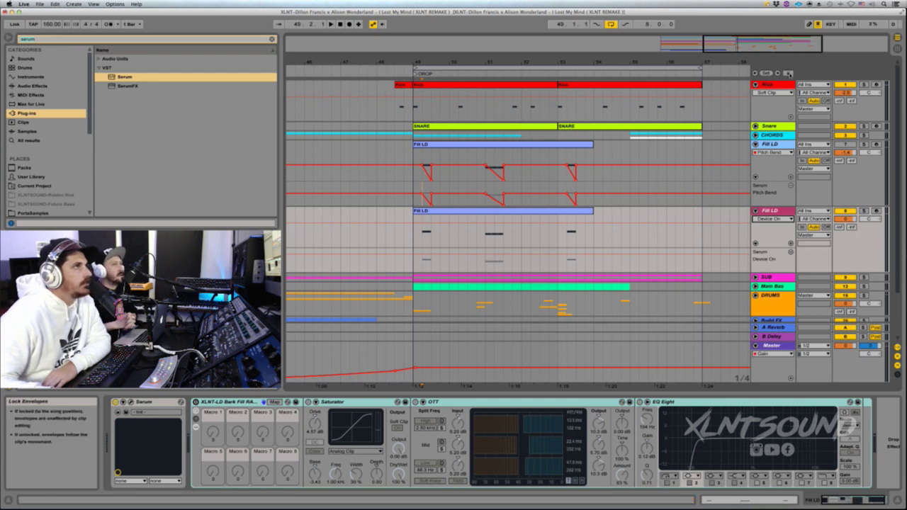
Lock the automation envelopes, select the new Fill LD clip, and play the section
click(473, 146)
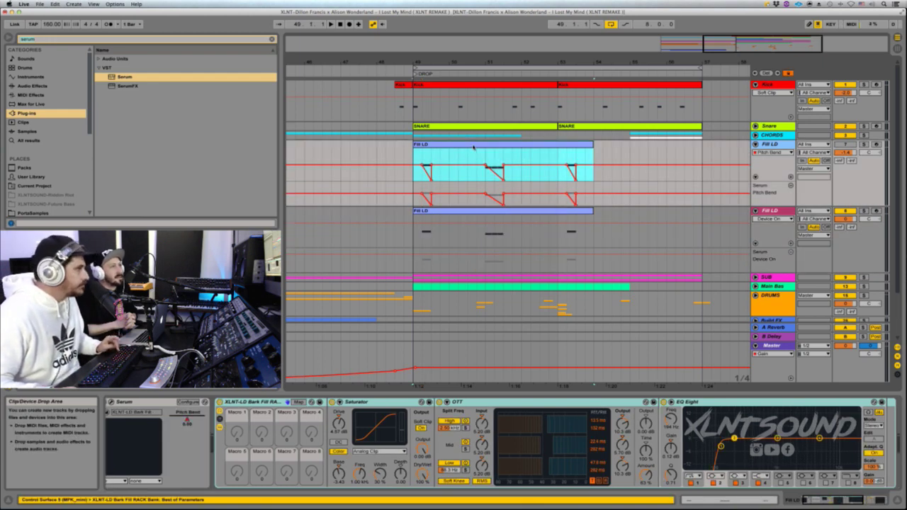
click(477, 216)
key(space)
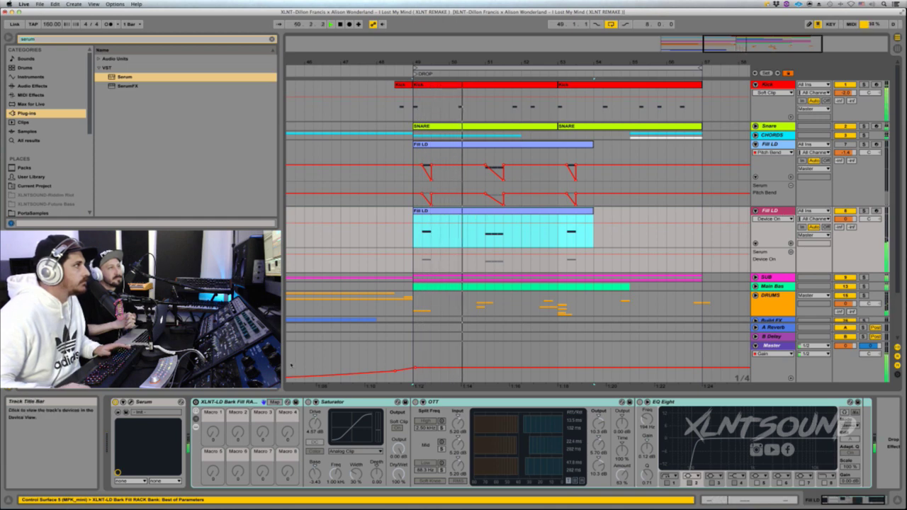
Configure Pitch Bend as an automatable parameter of the new track's Serum and audition its pitch bend automation
click(132, 402)
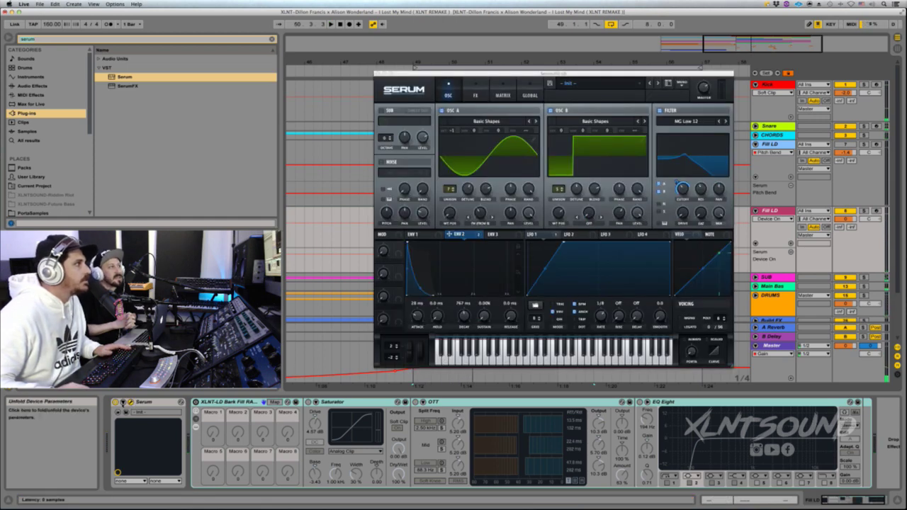
click(207, 401)
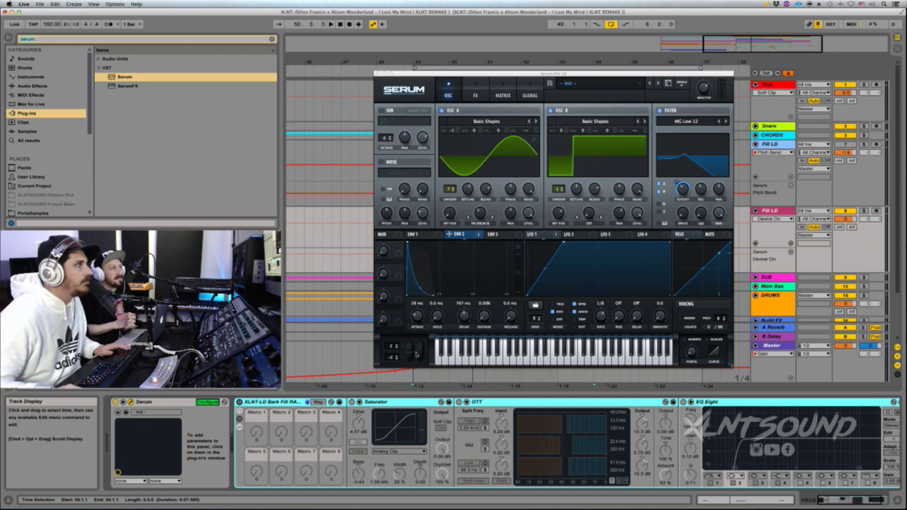
click(407, 354)
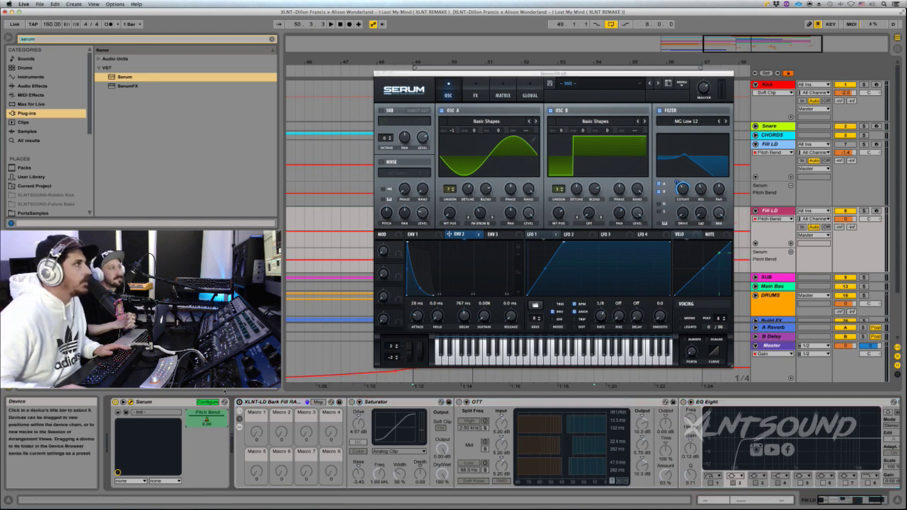
click(379, 73)
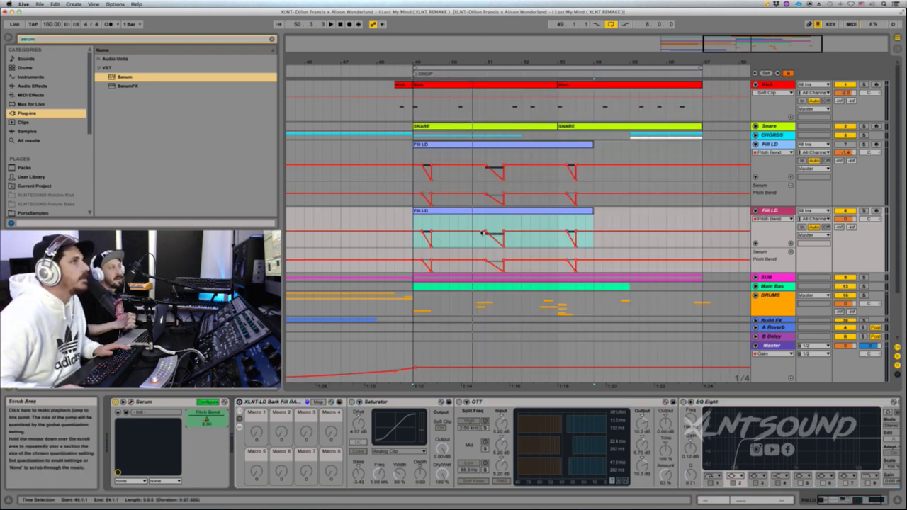
key(space)
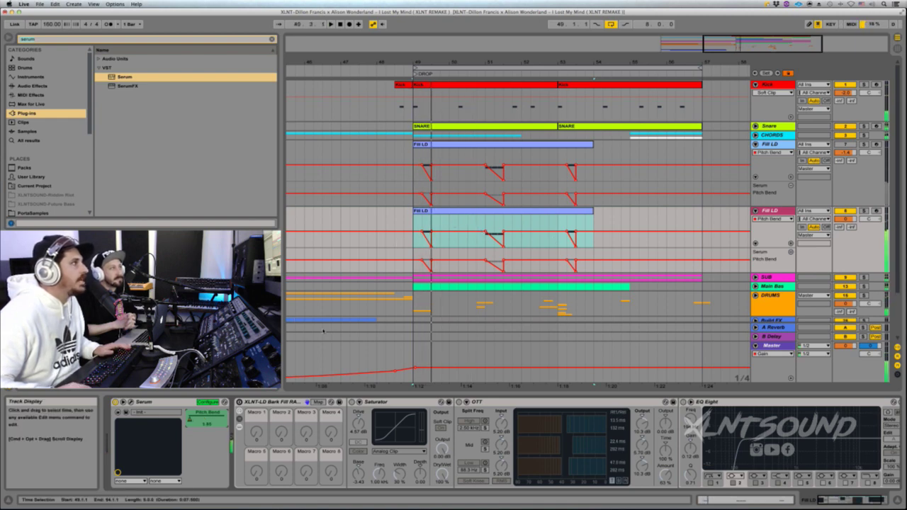
Review the new Serum instance, exit its parameter configure mode, and play the Fill LD part
click(131, 402)
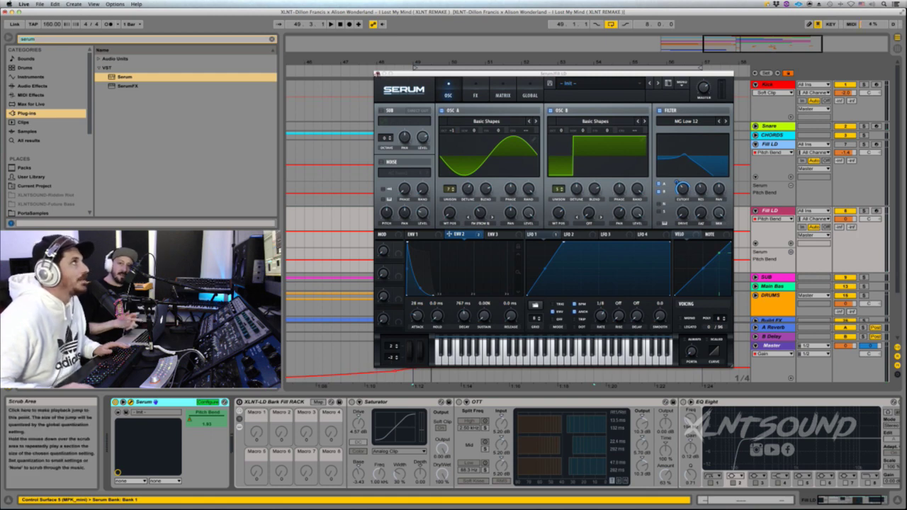
click(377, 73)
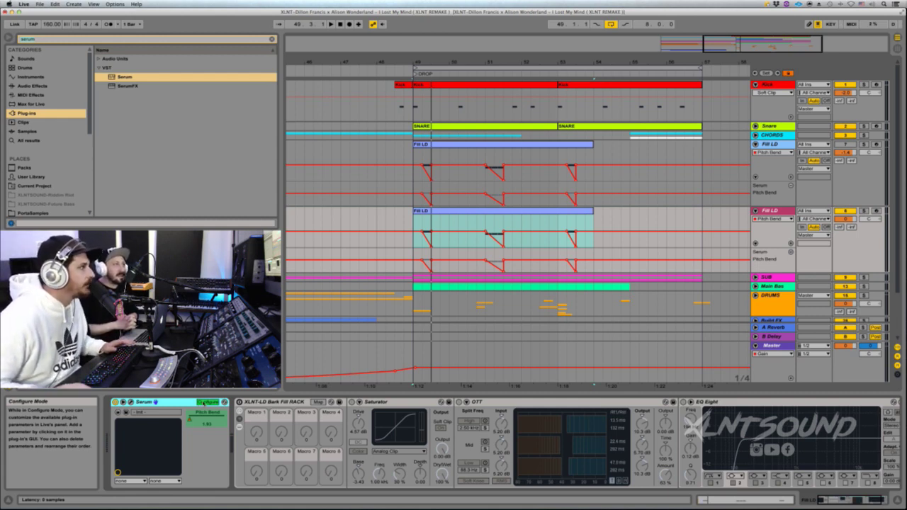
click(205, 402)
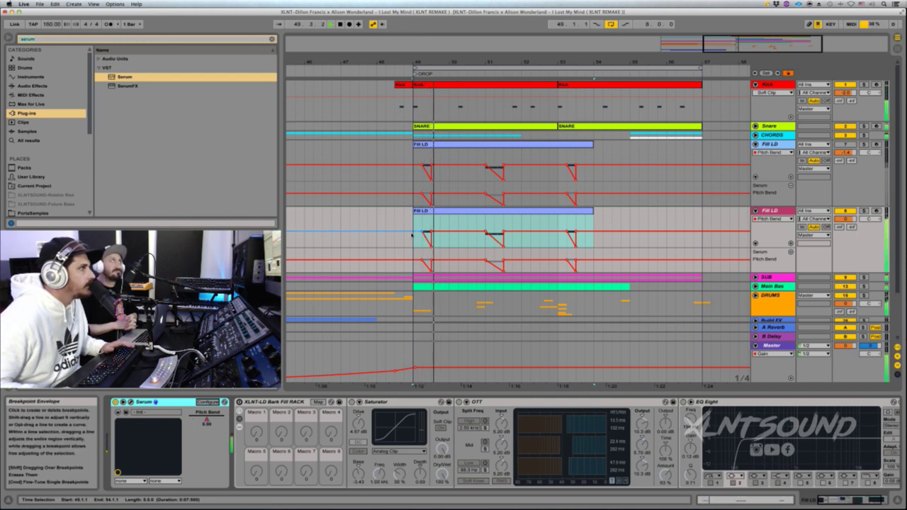
click(486, 224)
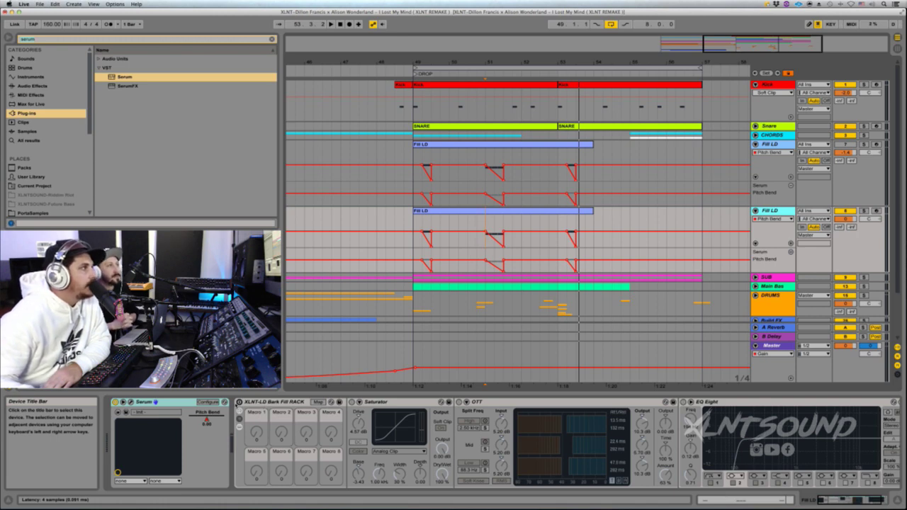
Turn on the new track's XLNT-LD Bark Fill RACK and its EQ Eight while auditioning the lead
click(239, 402)
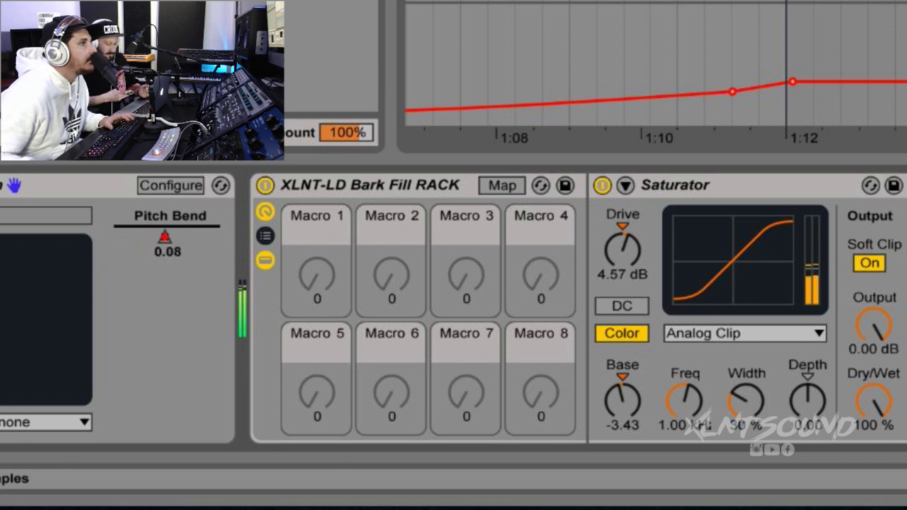
mouse_move(641, 384)
mouse_down()
mouse_move(641, 352)
mouse_move(641, 386)
mouse_up()
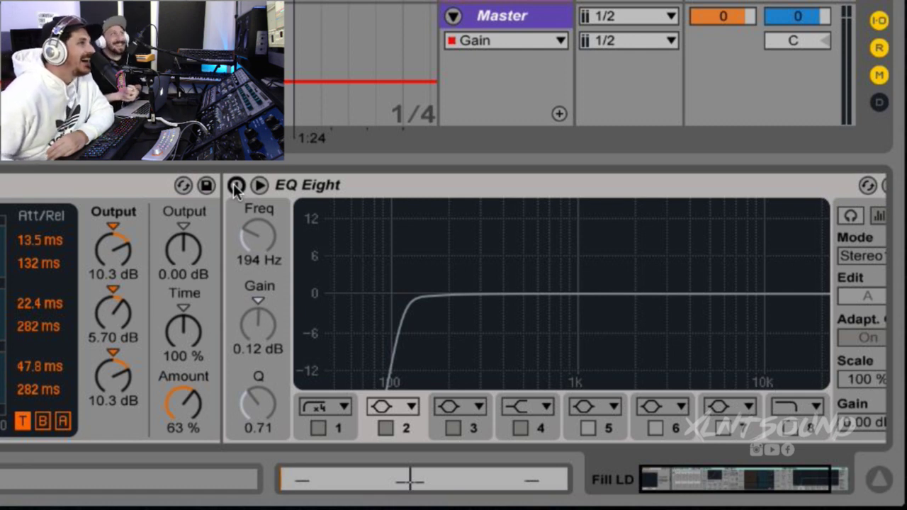
click(236, 185)
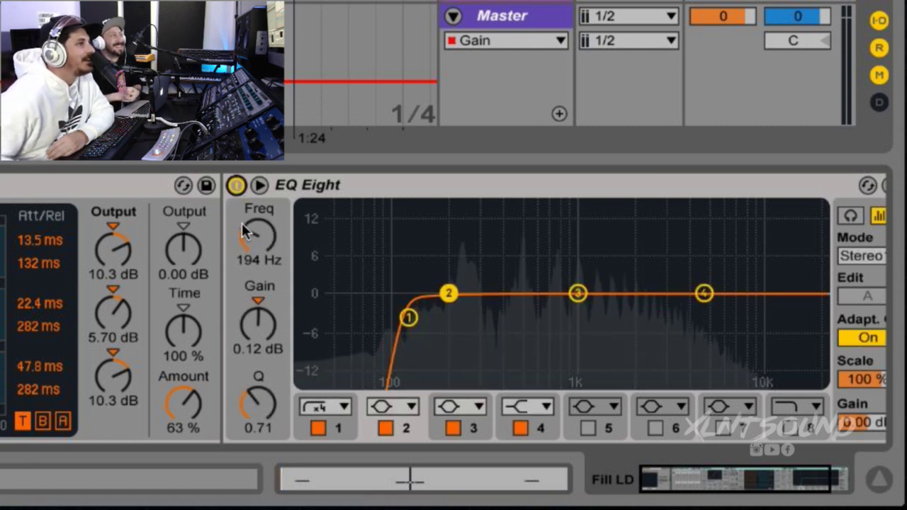
Select band 1 in the lead track's EQ Eight and audition the low cut during playback
click(408, 318)
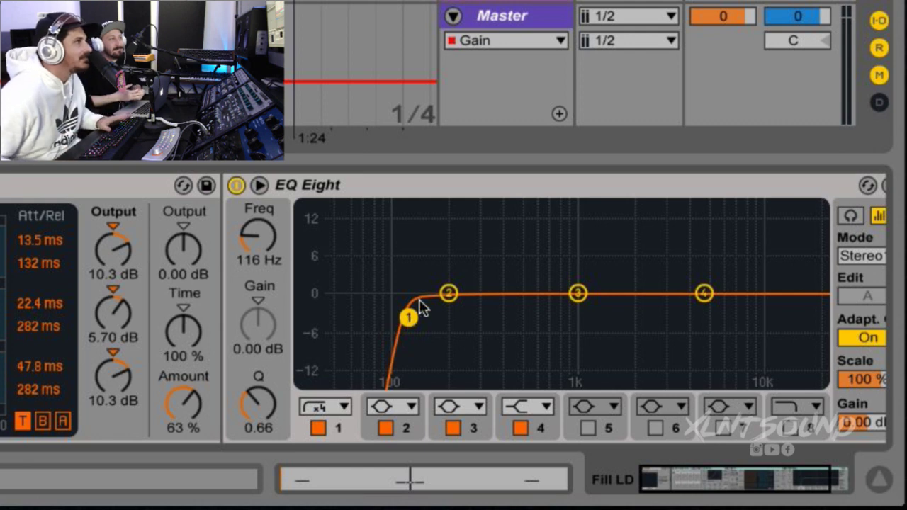
key(space)
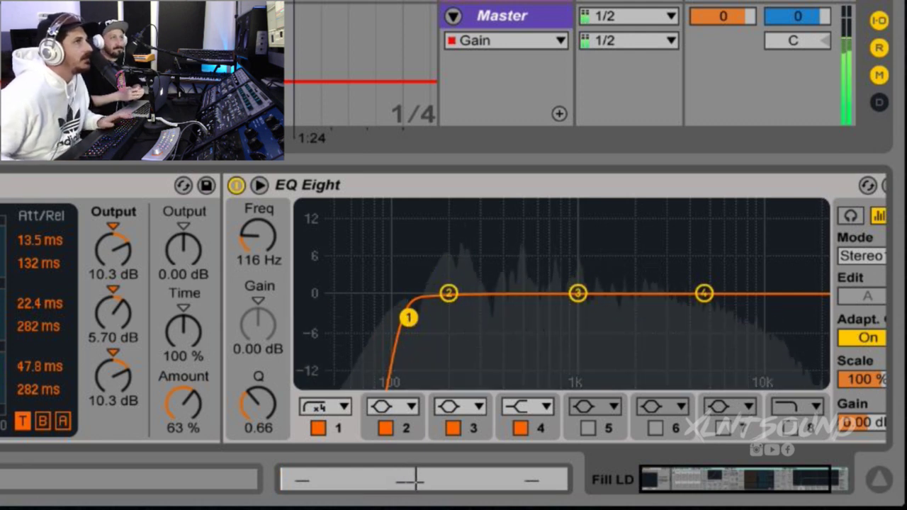
key(space)
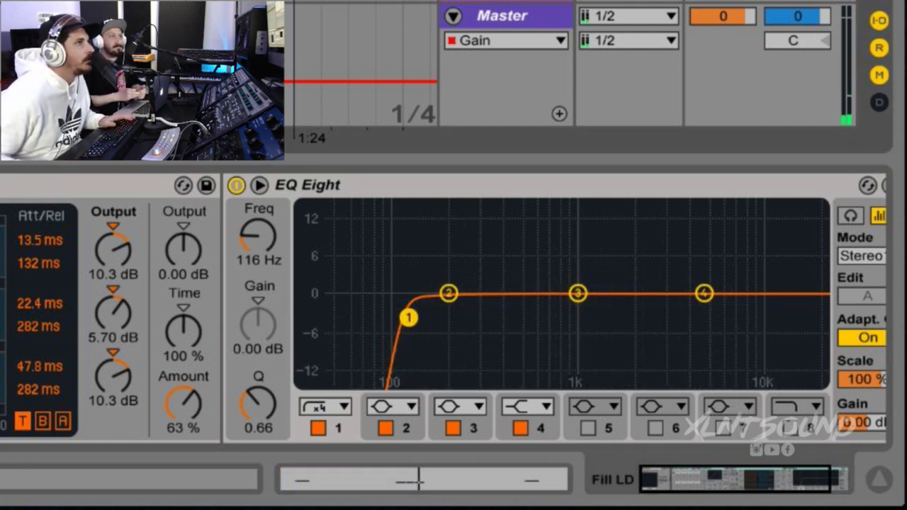
key(space)
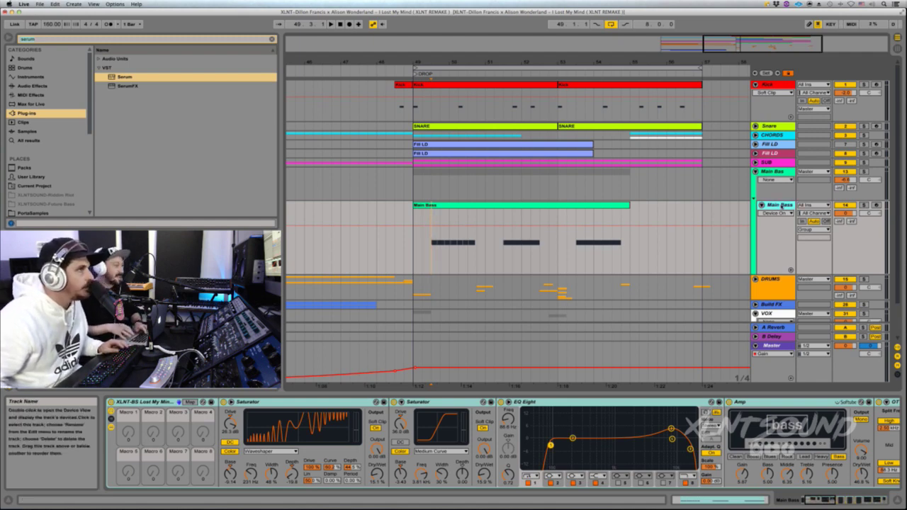
Duplicate the Main Bass track and colour the copy and its clip red
click(781, 205)
key(super+d)
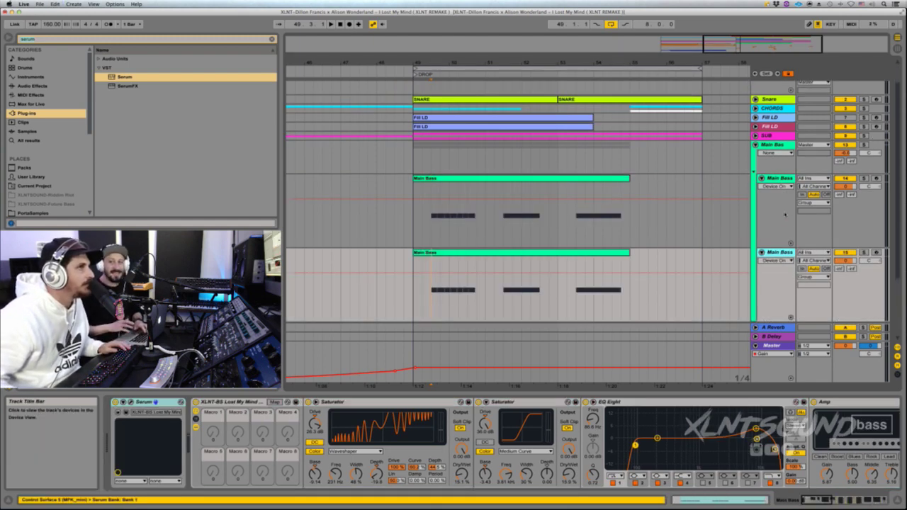
click(786, 195)
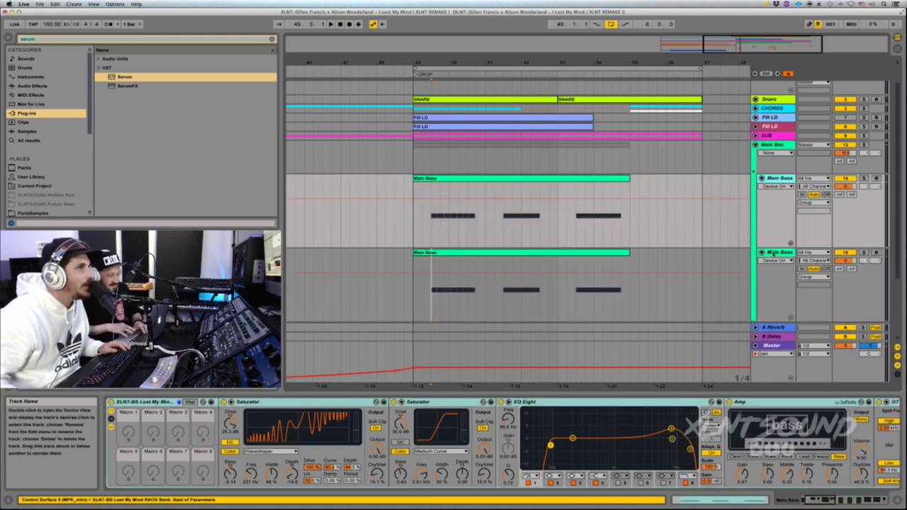
right_click(773, 253)
click(781, 370)
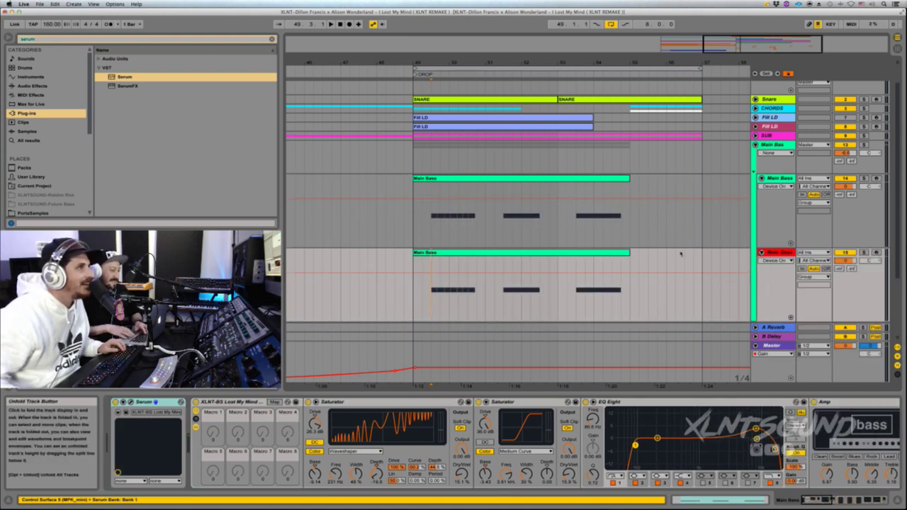
click(596, 253)
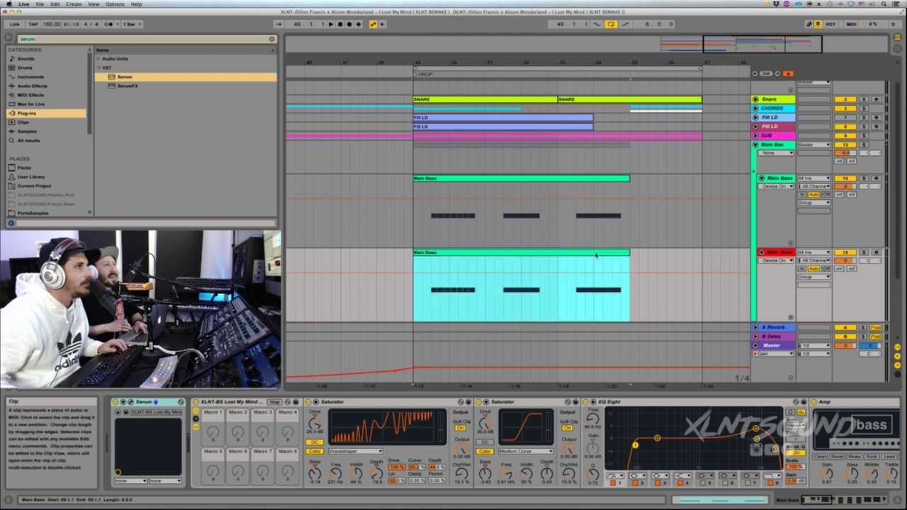
right_click(595, 256)
click(603, 379)
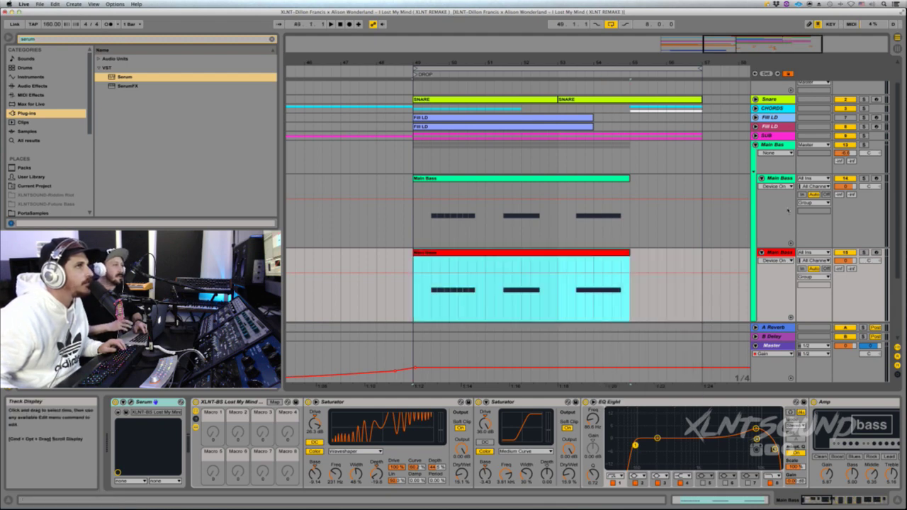
Turn off the original Main Bass track and the copy's XLNT-BS Lost My Mind rack, and open the copy's Serum
click(838, 180)
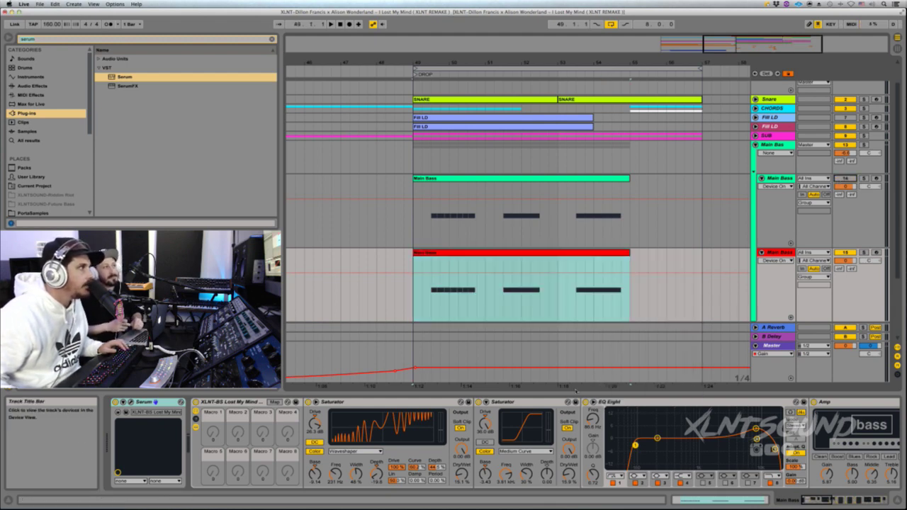
scroll(453, 347, left, 1)
click(131, 402)
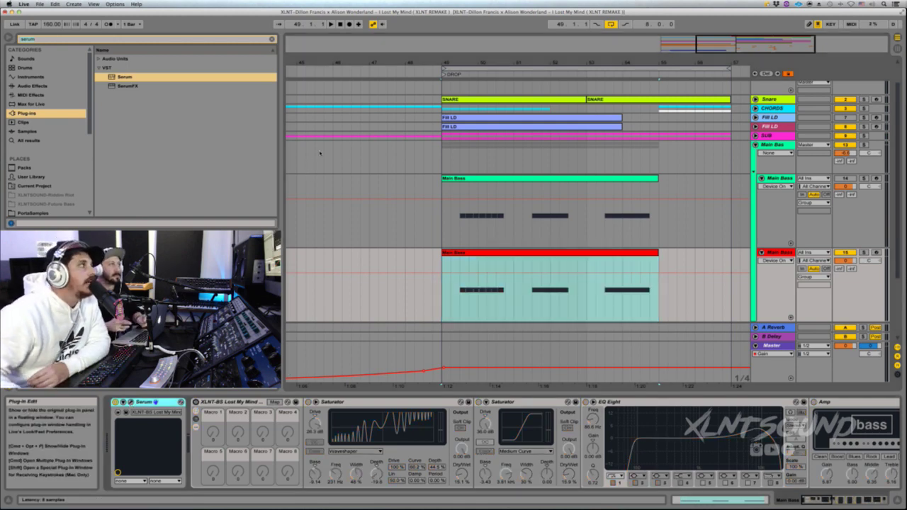
key(super+alt+p)
drag(442, 82, 494, 75)
drag(682, 335, 744, 383)
drag(727, 355, 729, 341)
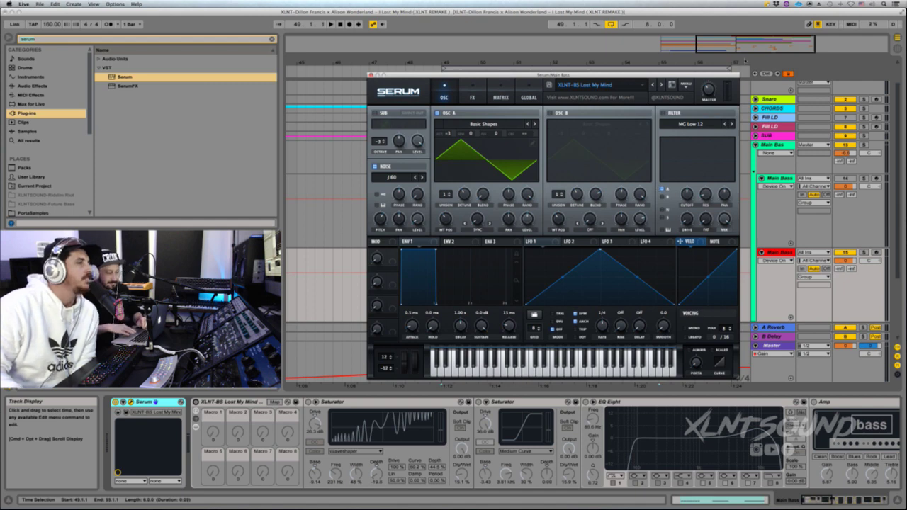
Initialise the preset in the Main Bass copy's Serum, play the drop, and hide the plug-in window
click(685, 85)
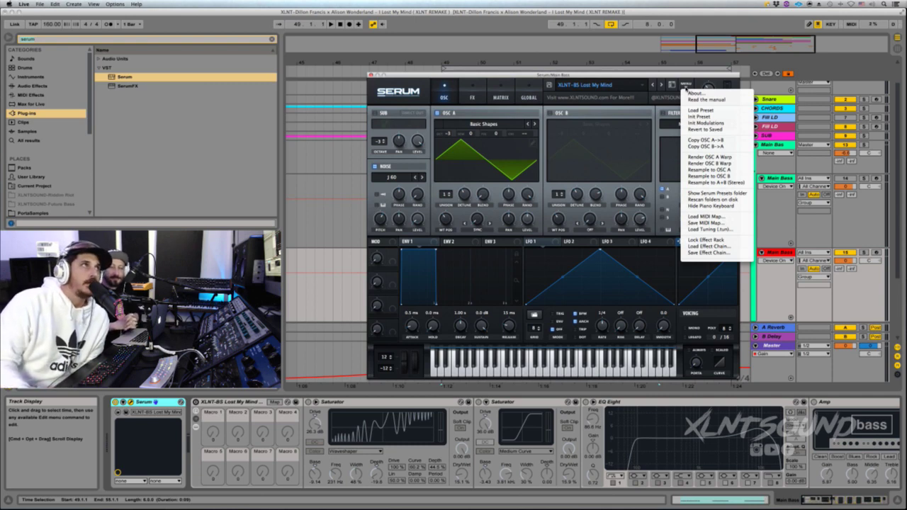
click(698, 117)
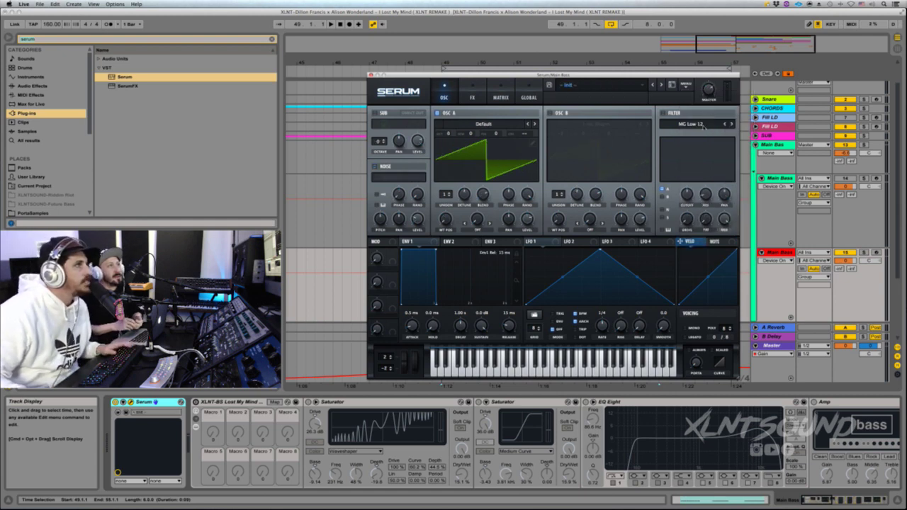
click(475, 73)
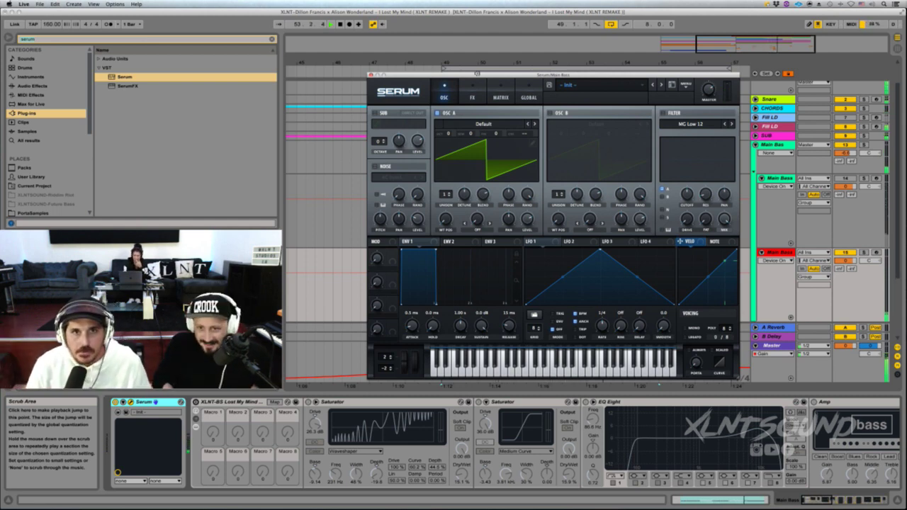
key(super+alt+p)
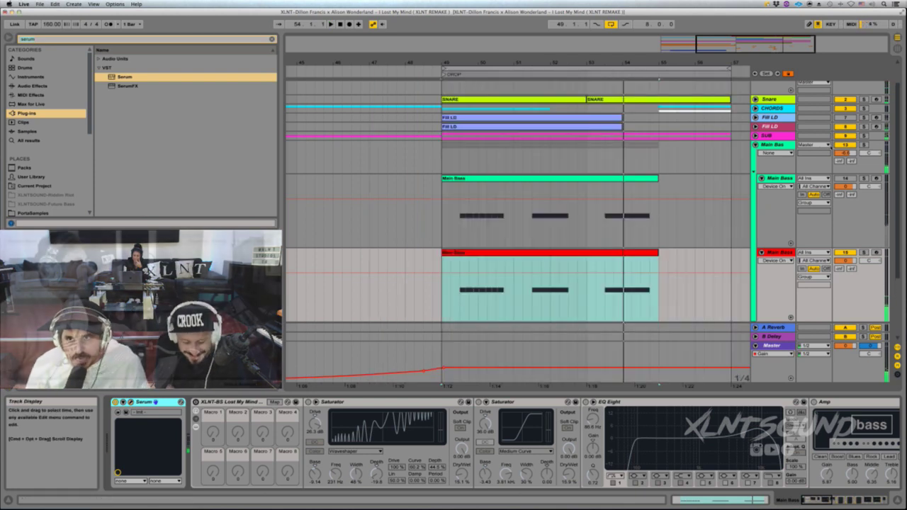
Inspect the effects on the Main Bas group and original Main Bass track, toggling the original's rack off and back on
click(465, 356)
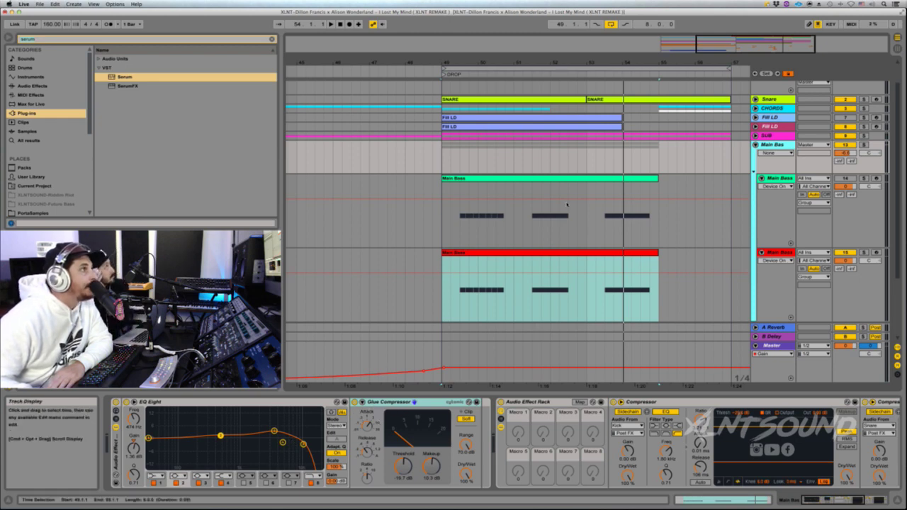
click(588, 226)
click(524, 358)
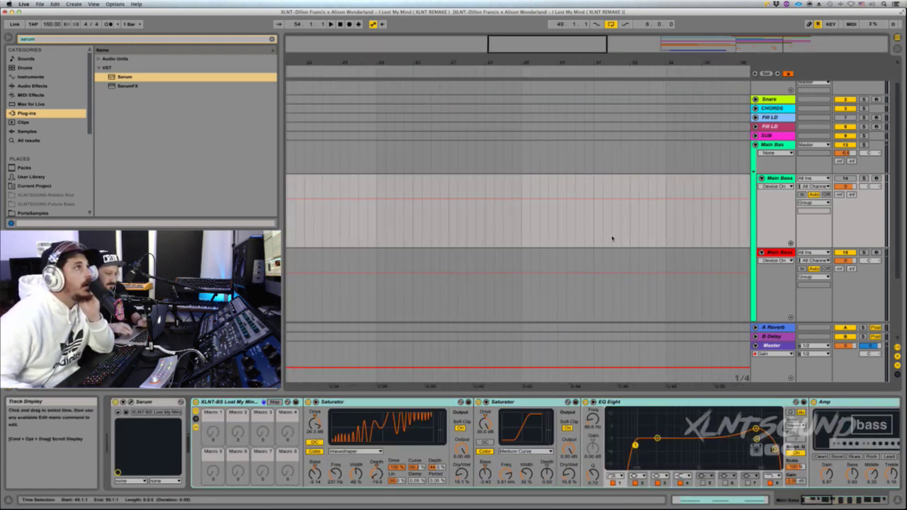
scroll(614, 238, right, 10)
scroll(612, 239, right, 5)
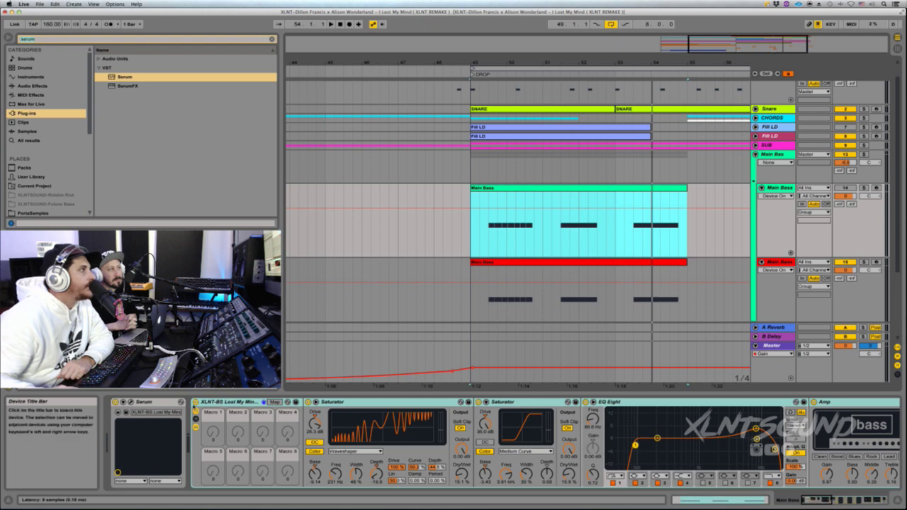
click(196, 402)
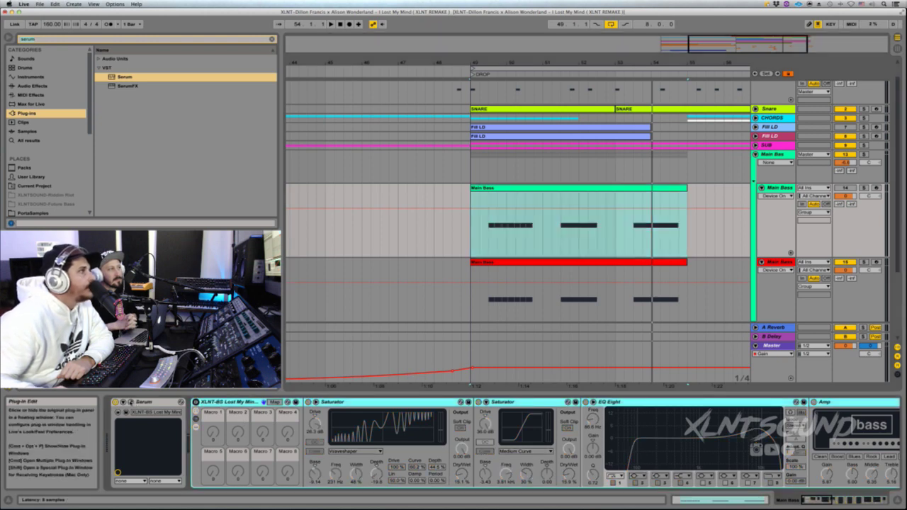
click(196, 402)
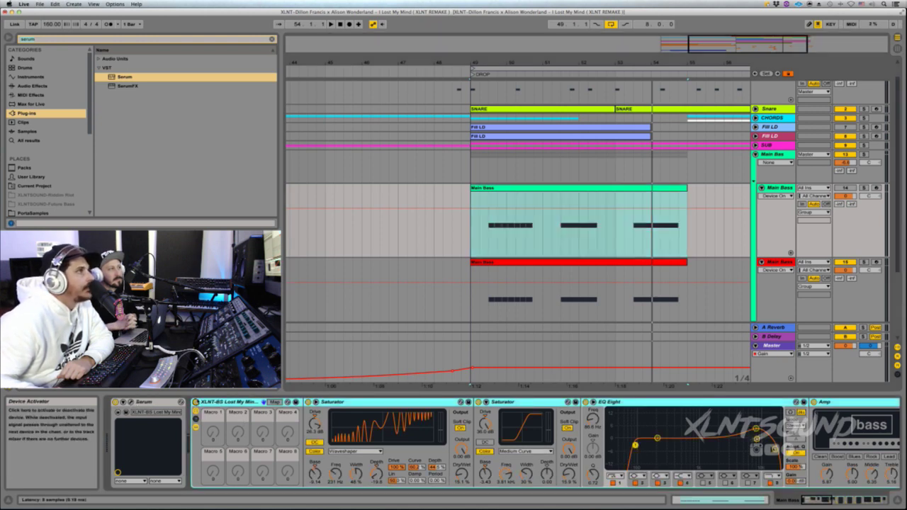
In the red Main Bass track's Serum, load the Analog Basic Shapes wavetable into Oscillator A, using its triangle frame at octave -3
click(500, 263)
click(130, 402)
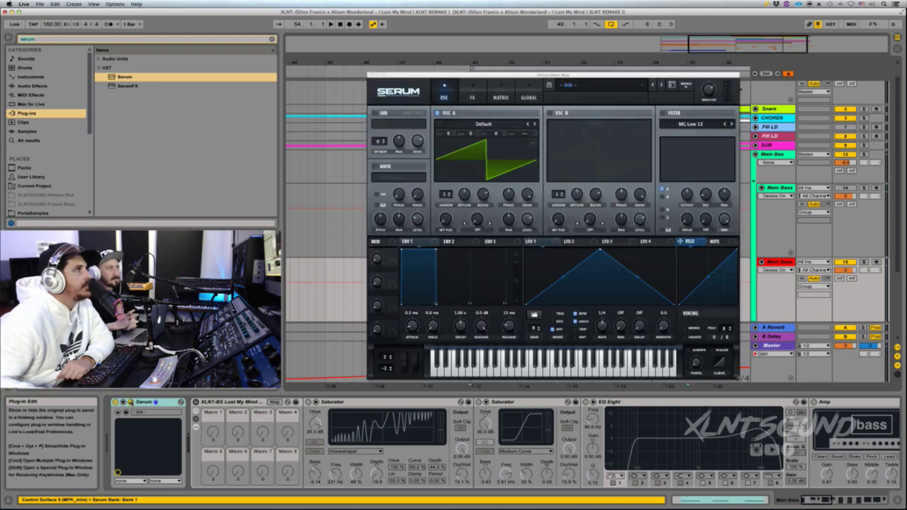
drag(530, 78, 530, 69)
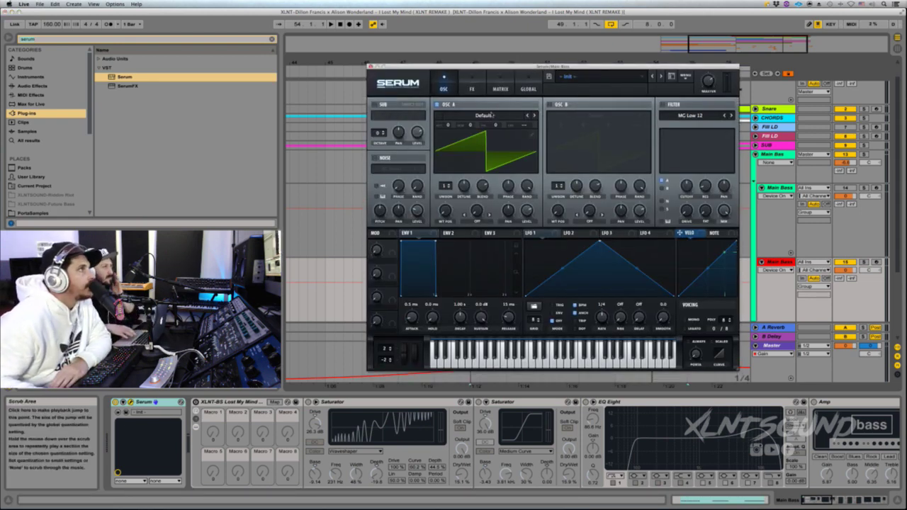
click(484, 115)
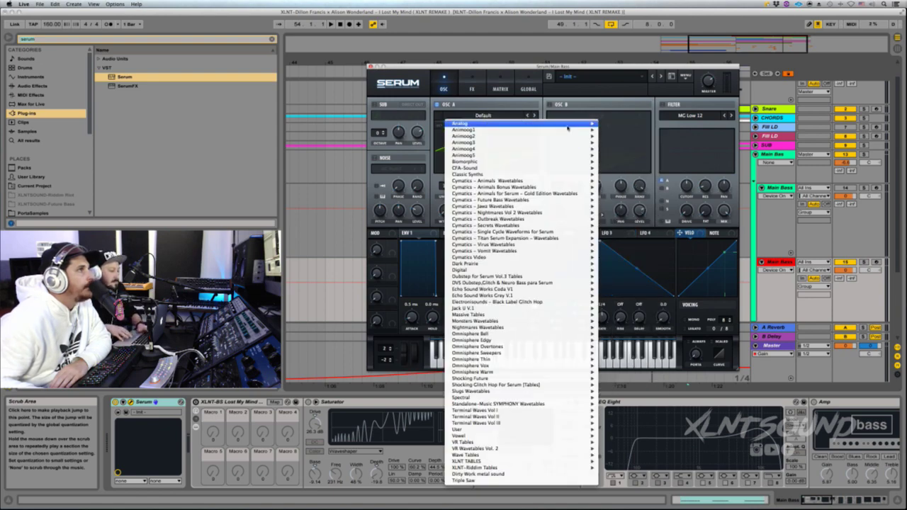
mouse_move(496, 123)
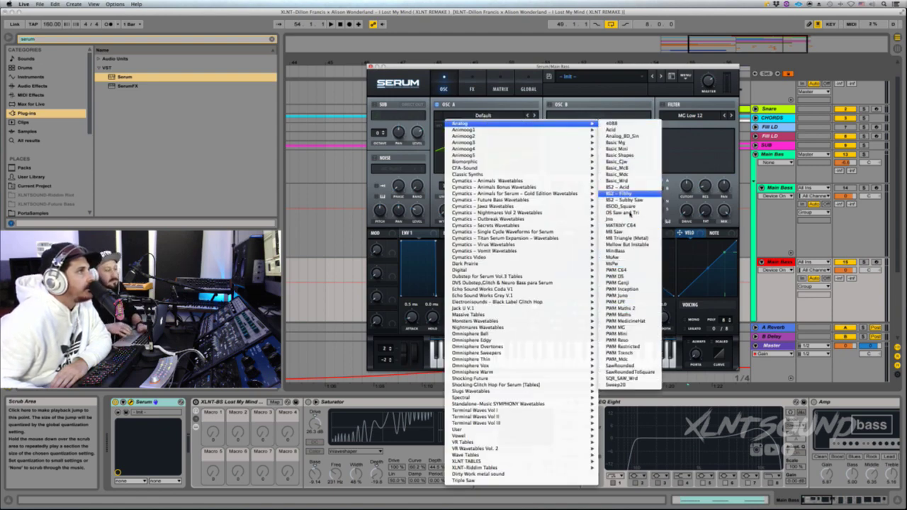
click(627, 155)
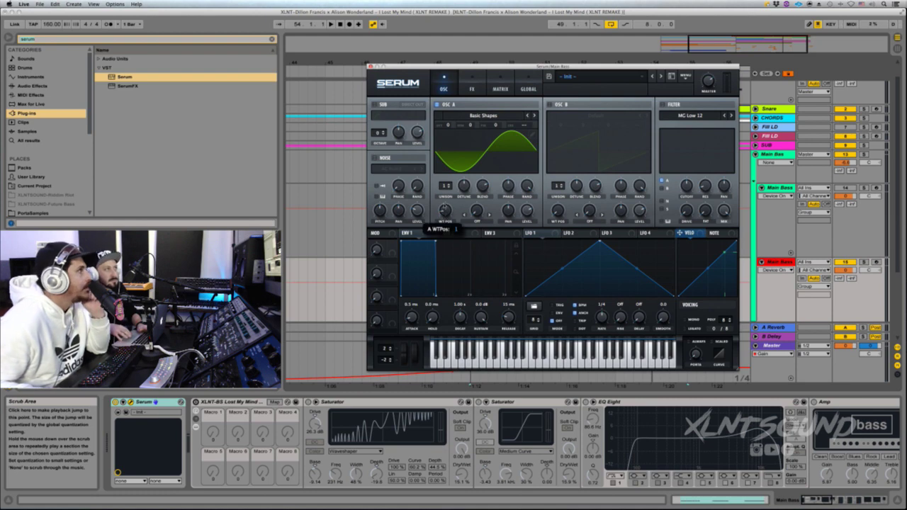
drag(443, 215, 444, 205)
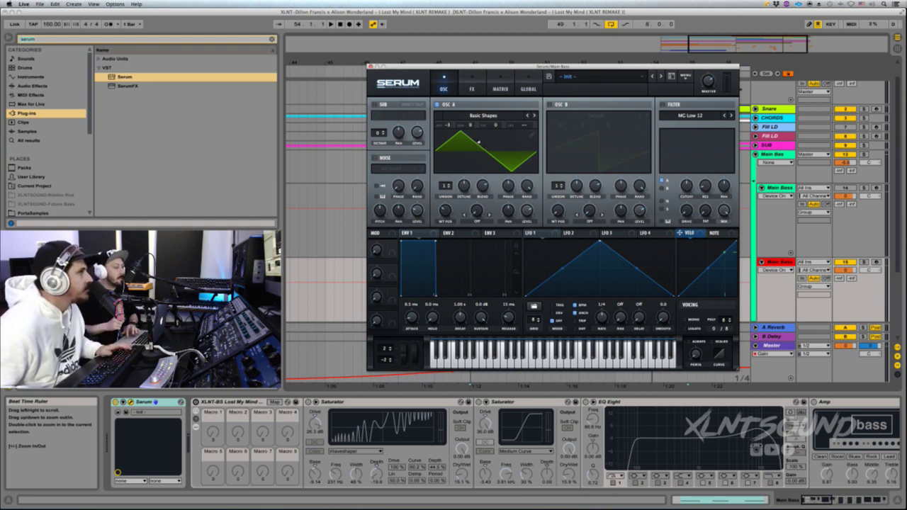
Audition the triangle bass in the drop and lower Oscillator A's level
key(space)
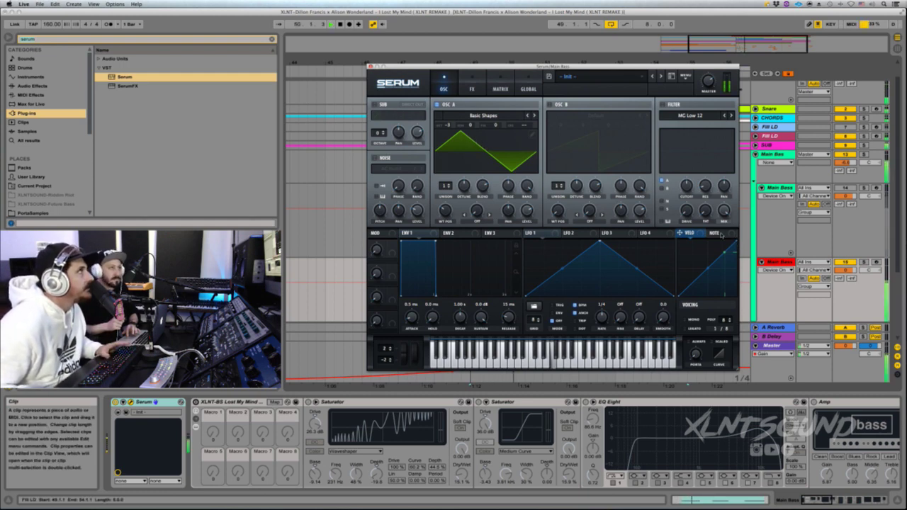
key(space)
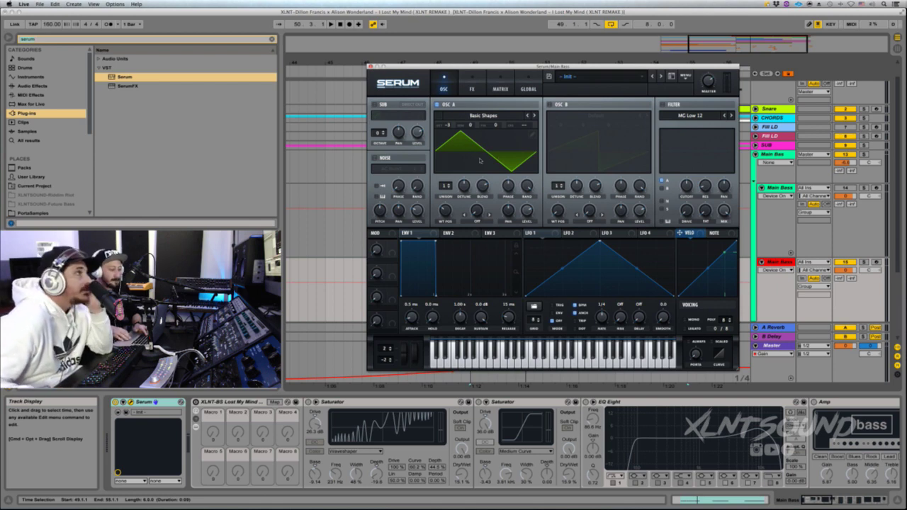
mouse_move(528, 211)
drag(528, 211, 528, 222)
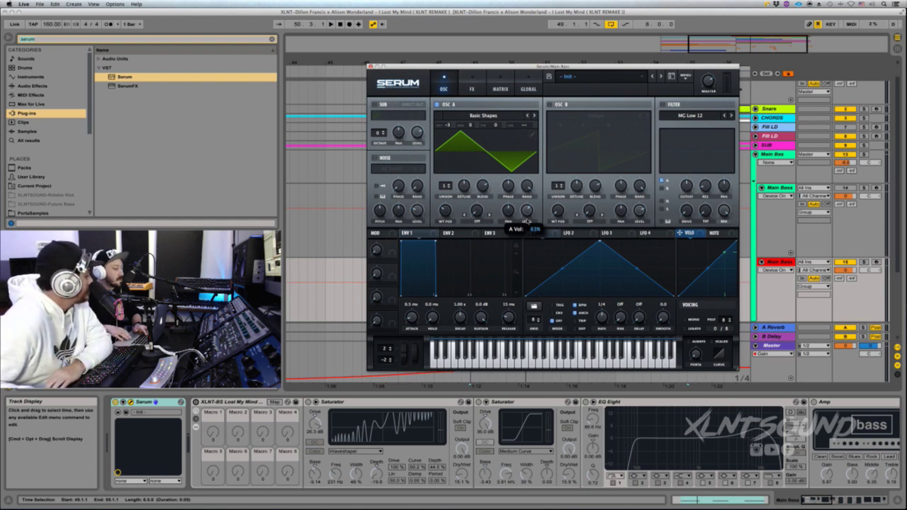
drag(528, 222, 526, 232)
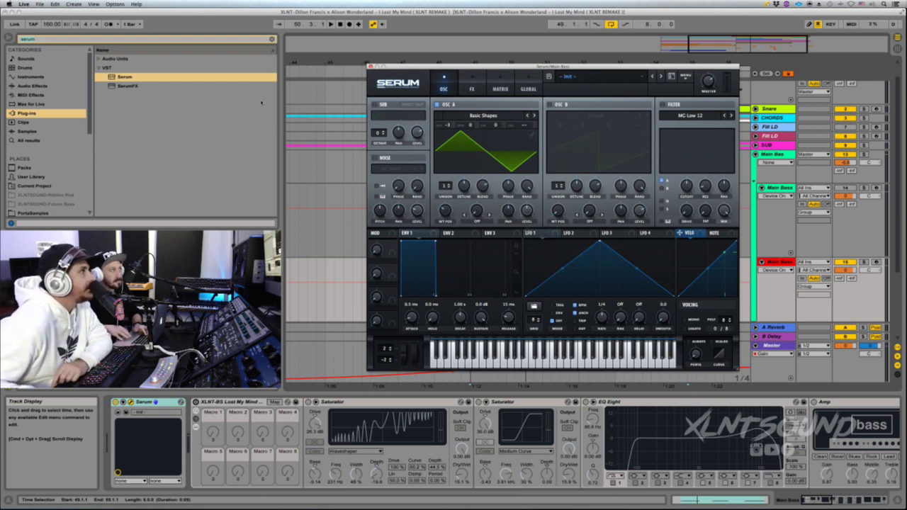
Enable Serum's noise oscillator with the Analog J 60 noise and audition the bass
click(375, 158)
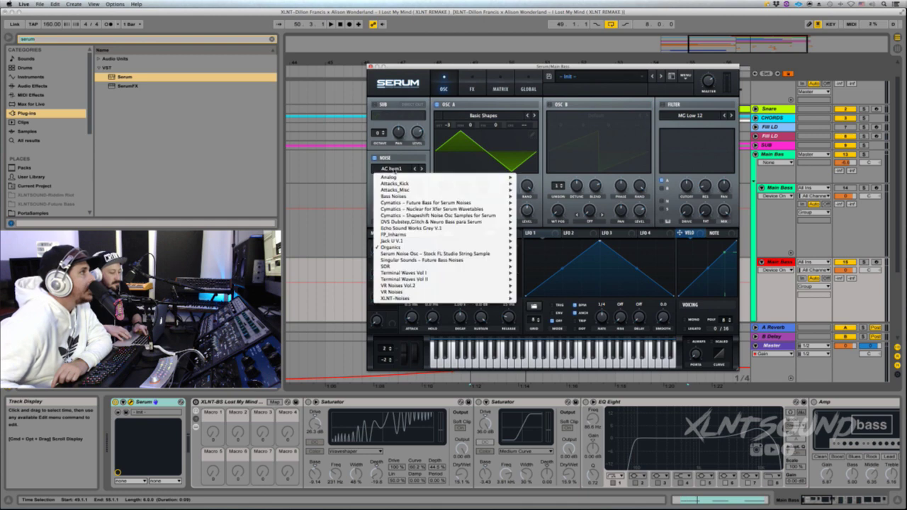
click(395, 170)
mouse_move(397, 176)
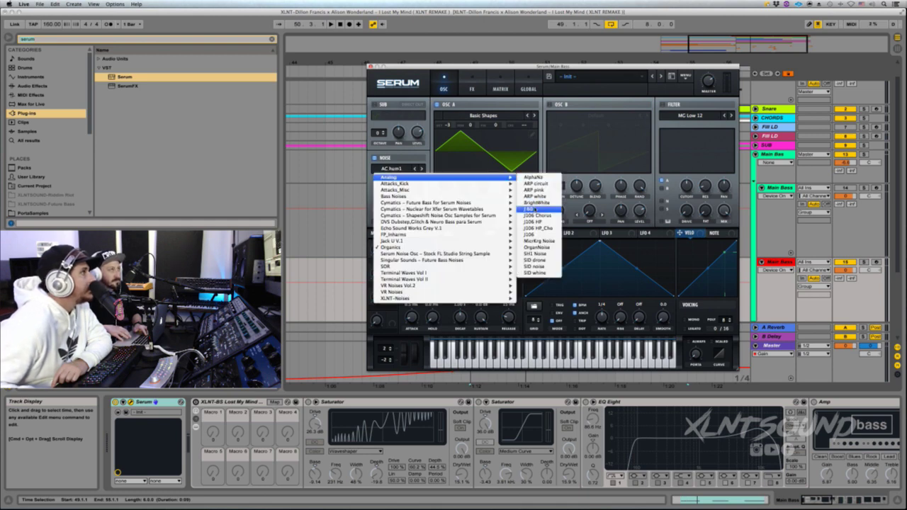
click(521, 205)
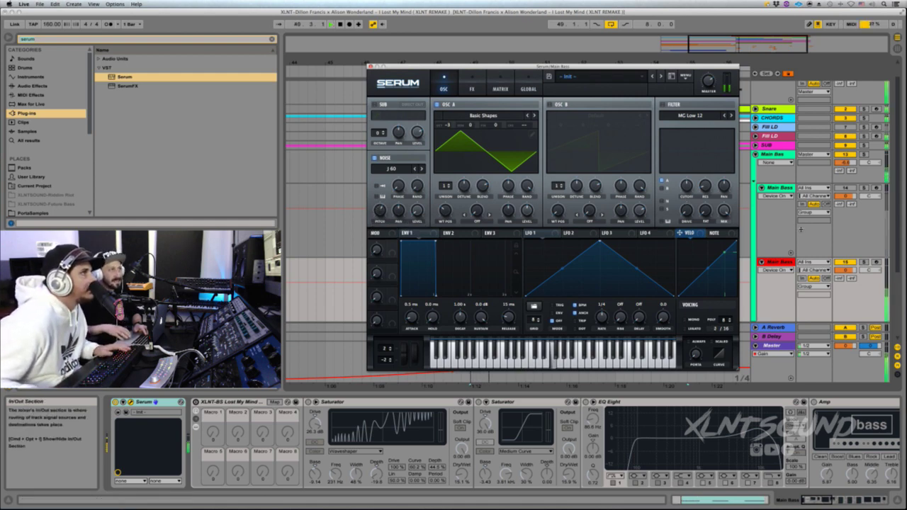
key(space)
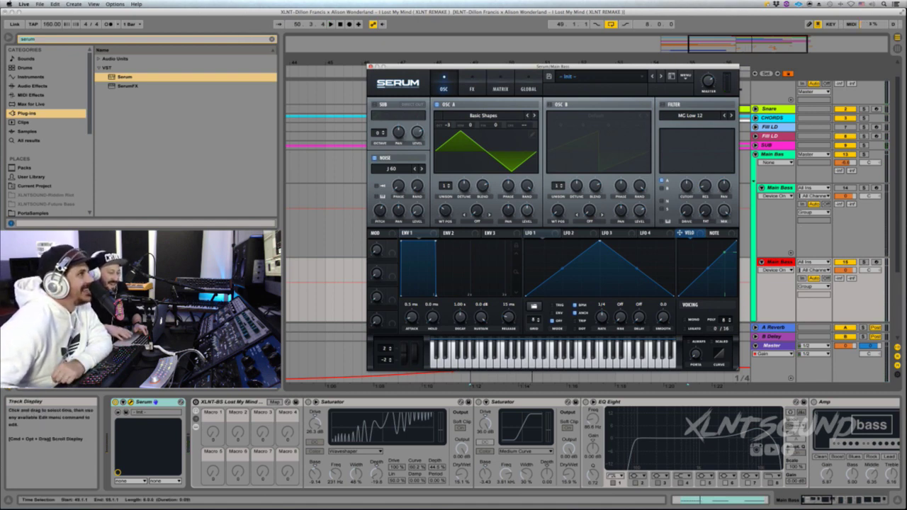
Load the effect chain XLNT-BS Lost My Mind FX.fxr into the red Main Bass track's Serum
click(482, 85)
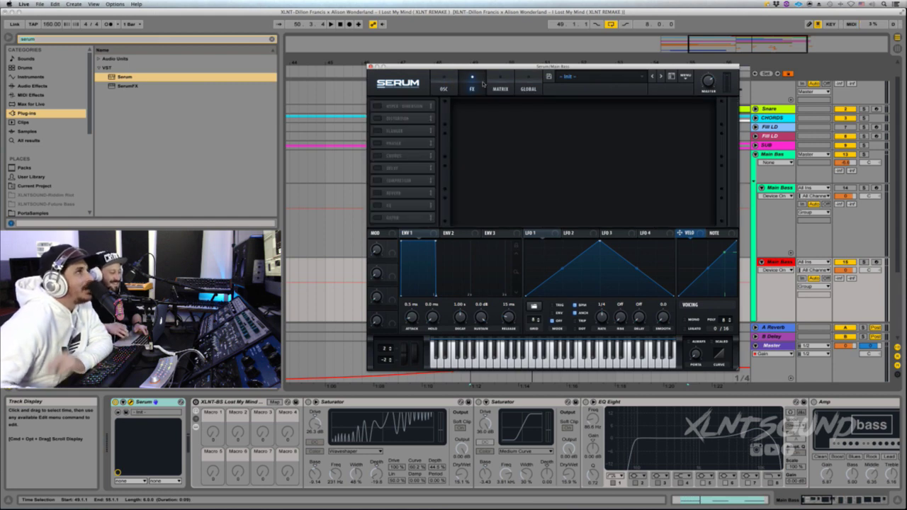
click(685, 80)
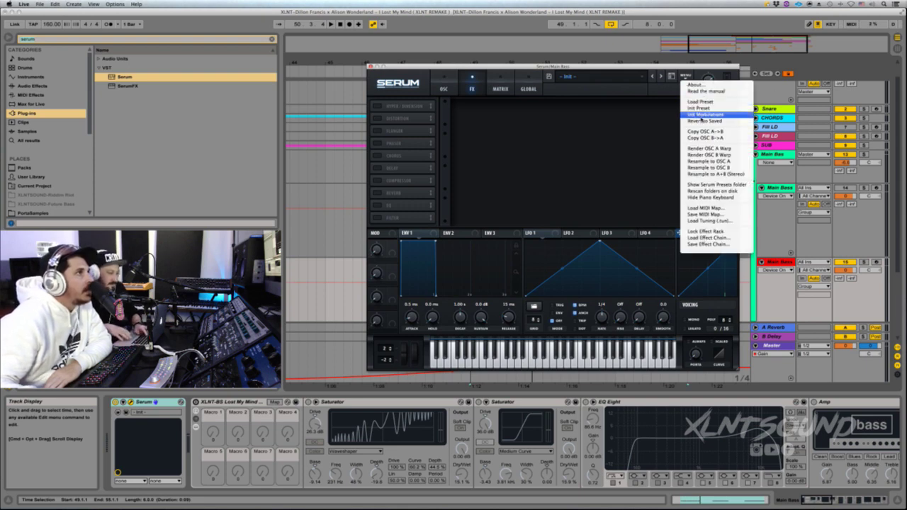
click(699, 238)
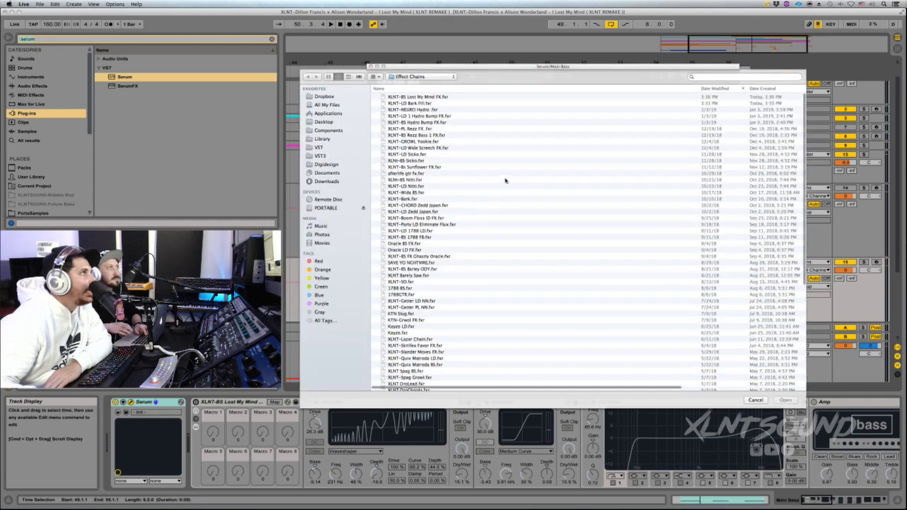
click(407, 96)
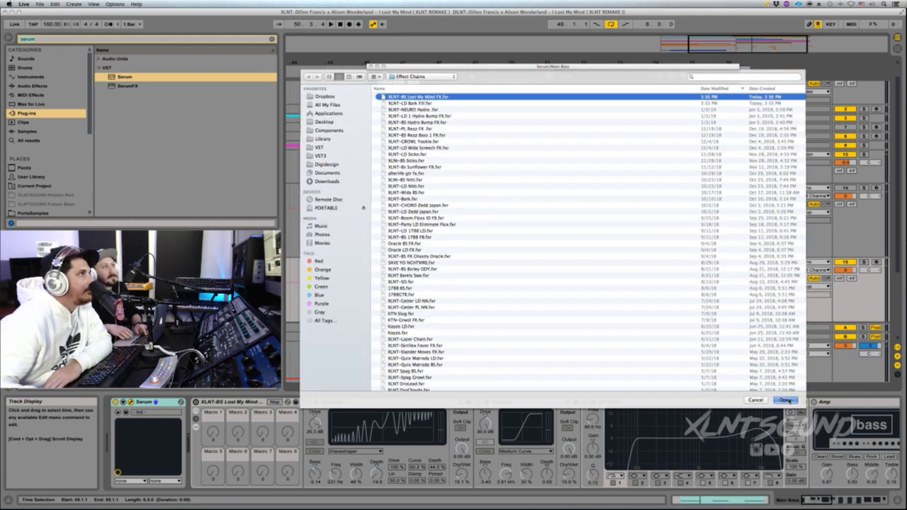
click(785, 400)
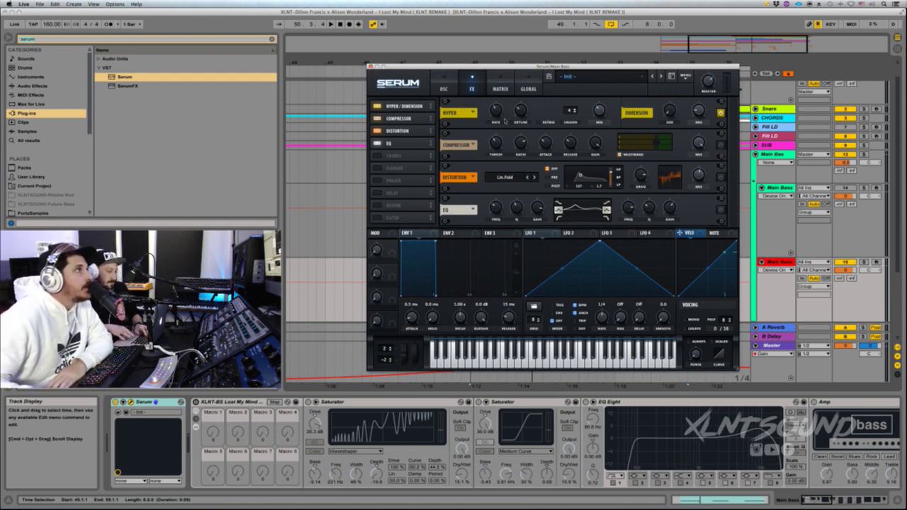
Check Serum's Hyper/Dimension settings and audition the soloed red bass while toggling that effect's bypass
click(377, 119)
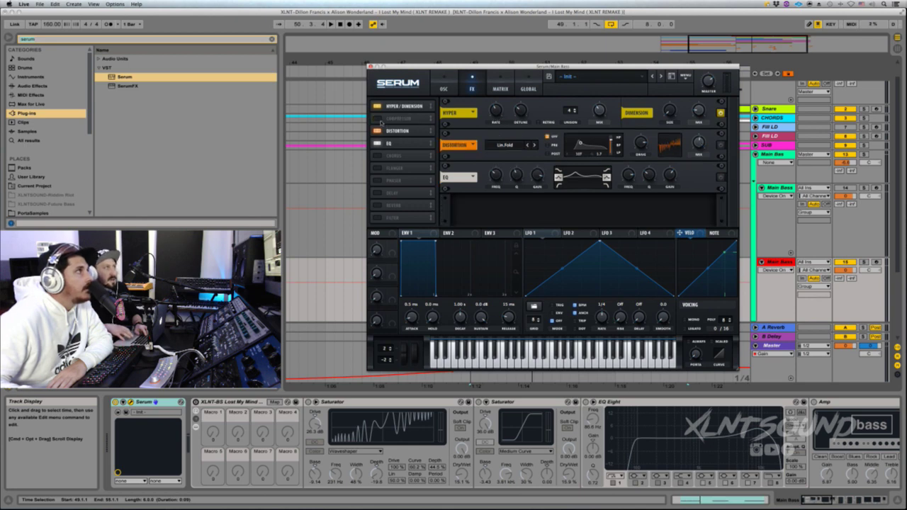
click(378, 118)
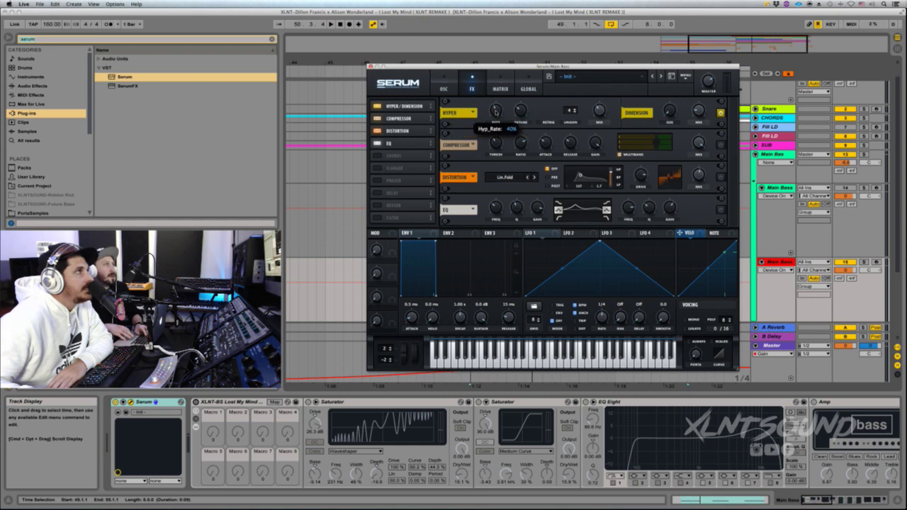
mouse_move(520, 111)
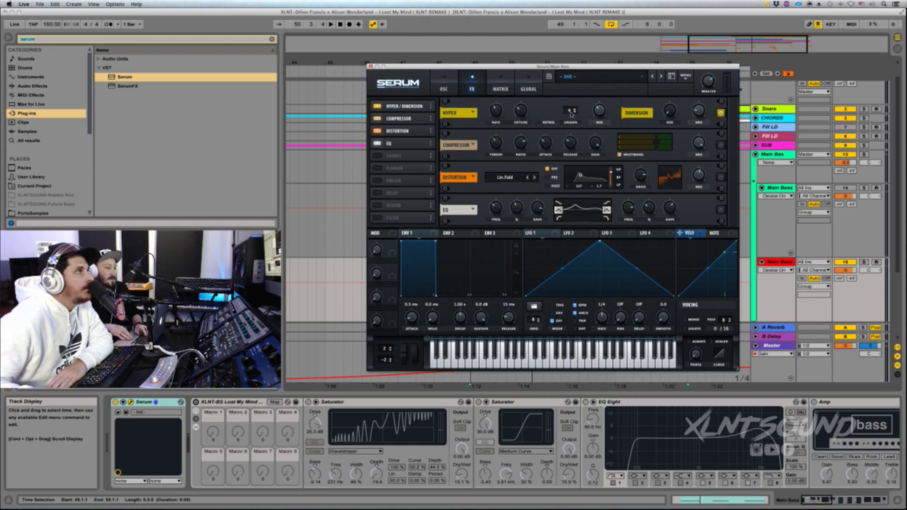
mouse_move(602, 113)
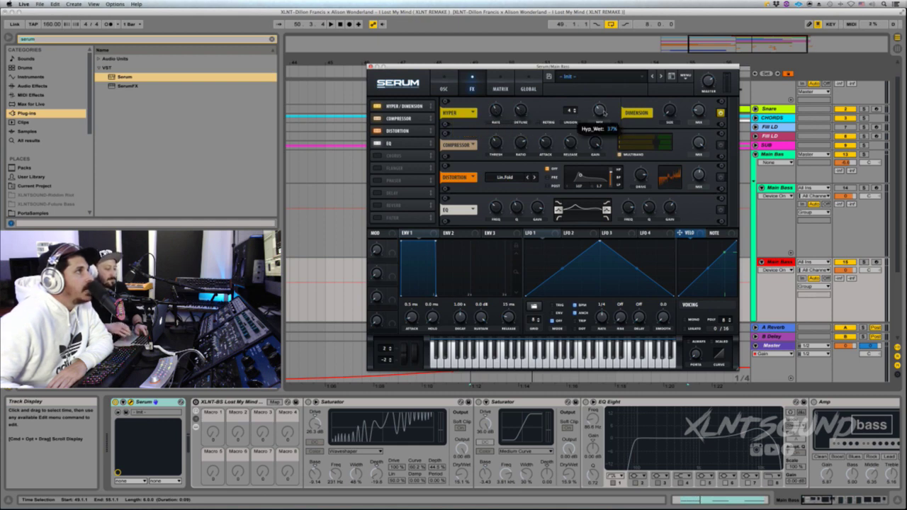
mouse_move(671, 112)
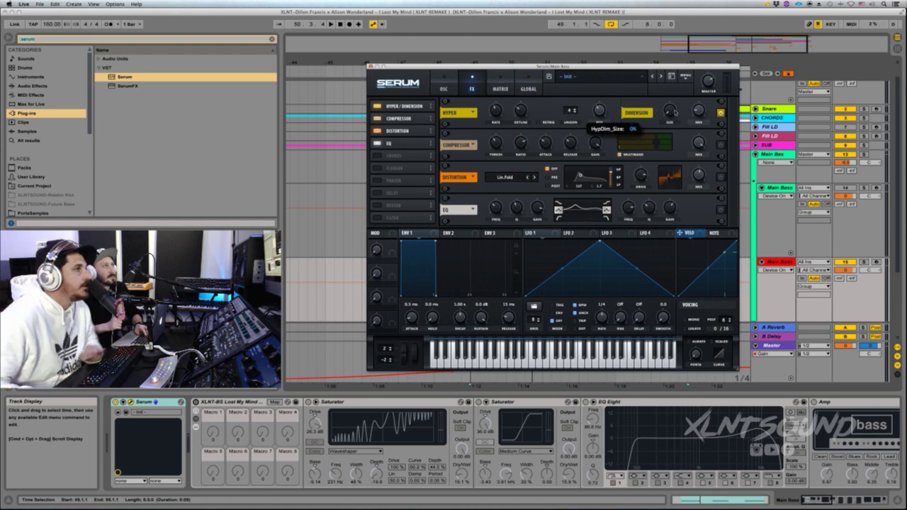
mouse_move(698, 111)
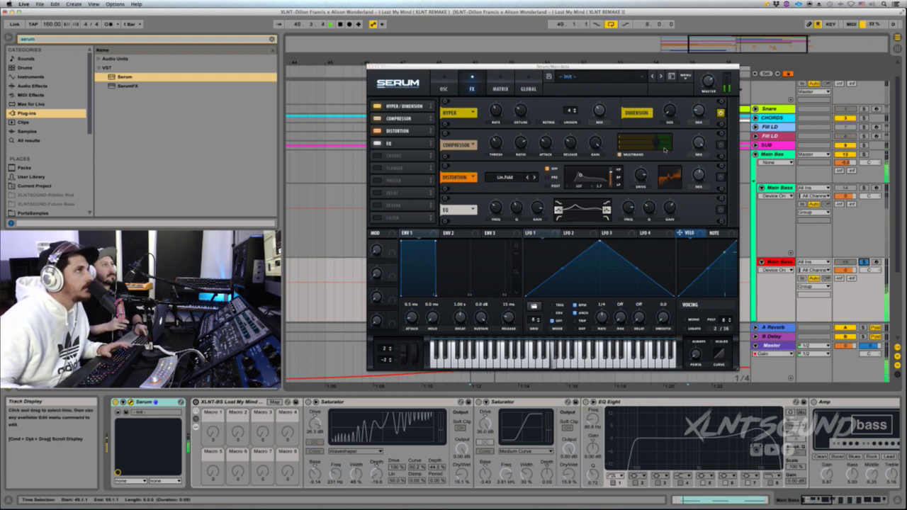
click(721, 112)
click(722, 111)
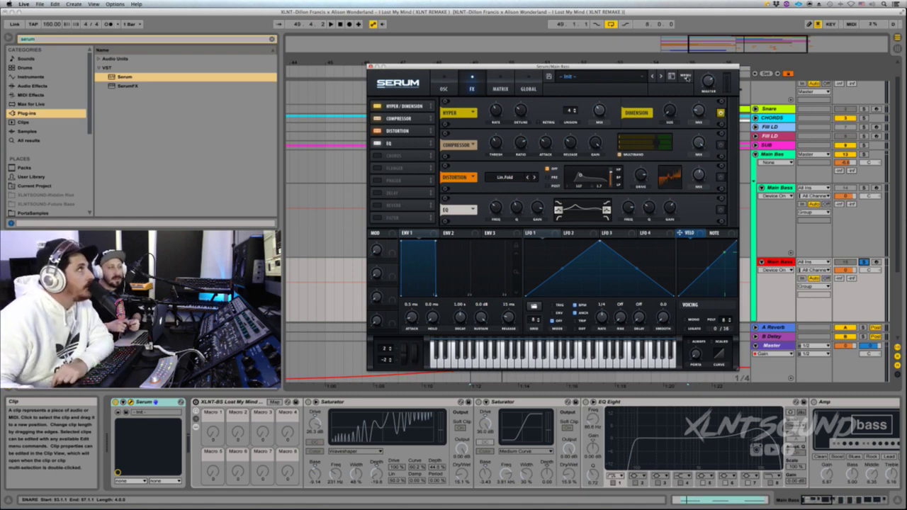
Take Serum's multiband compressor out of bypass and check its threshold, ratio, attack and release
drag(707, 80, 706, 107)
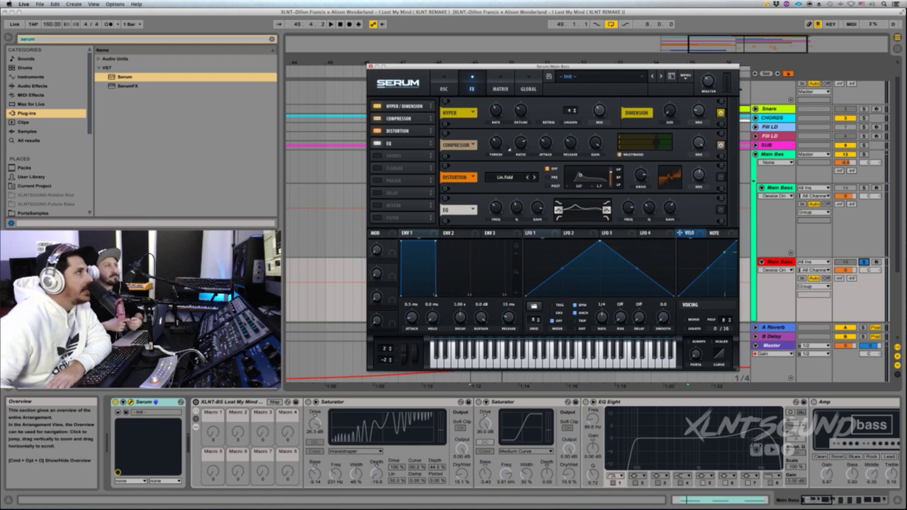
mouse_move(496, 145)
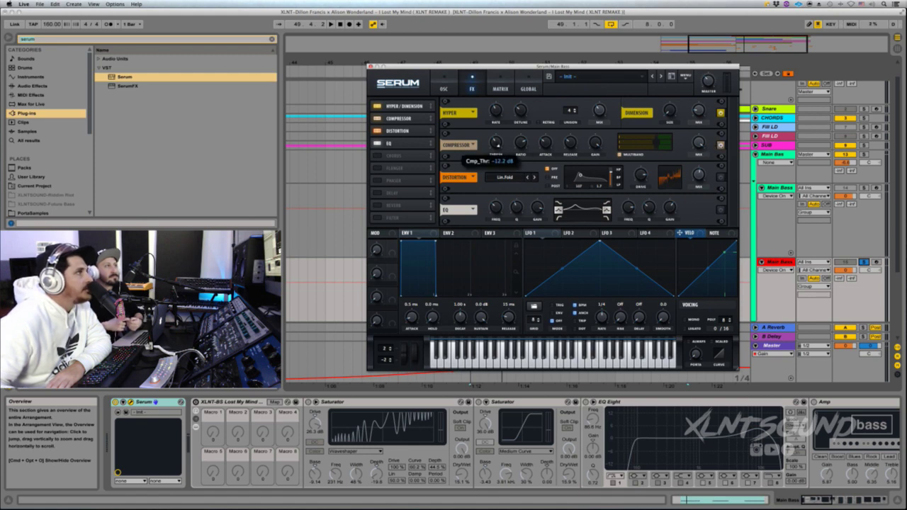
mouse_move(526, 145)
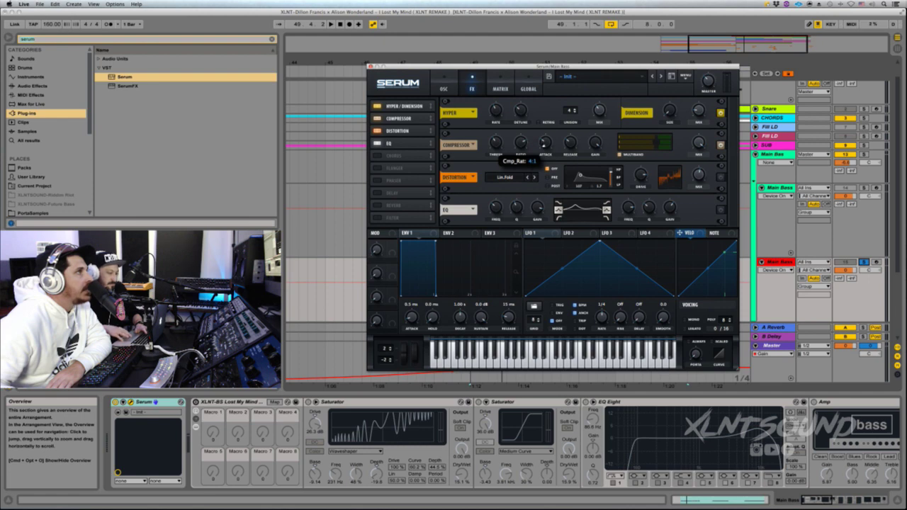
mouse_move(570, 142)
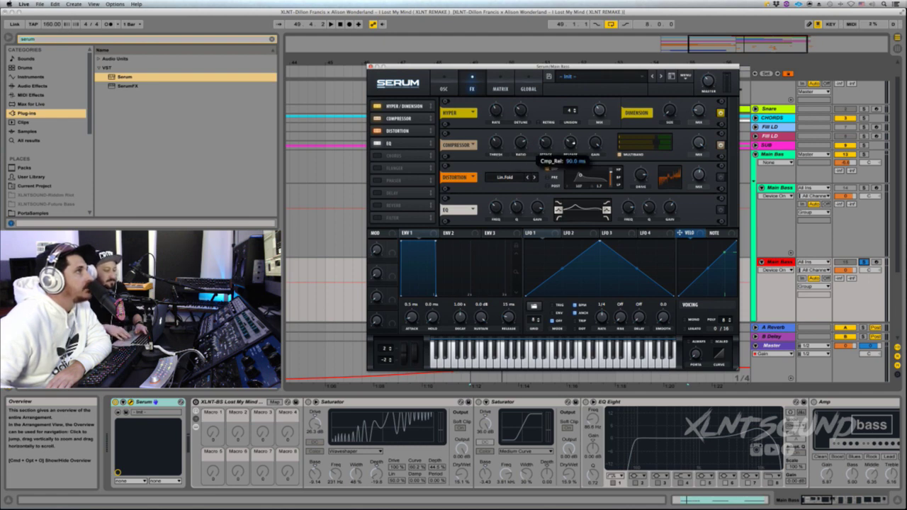
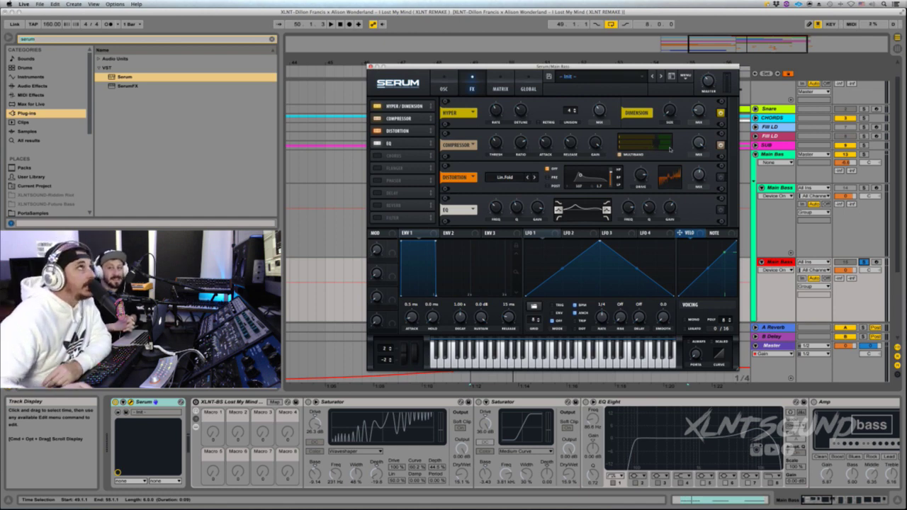
Keep Serum's distortion on Lin.Fold, take it out of bypass, check its drive and mix, and audition the bass
click(504, 178)
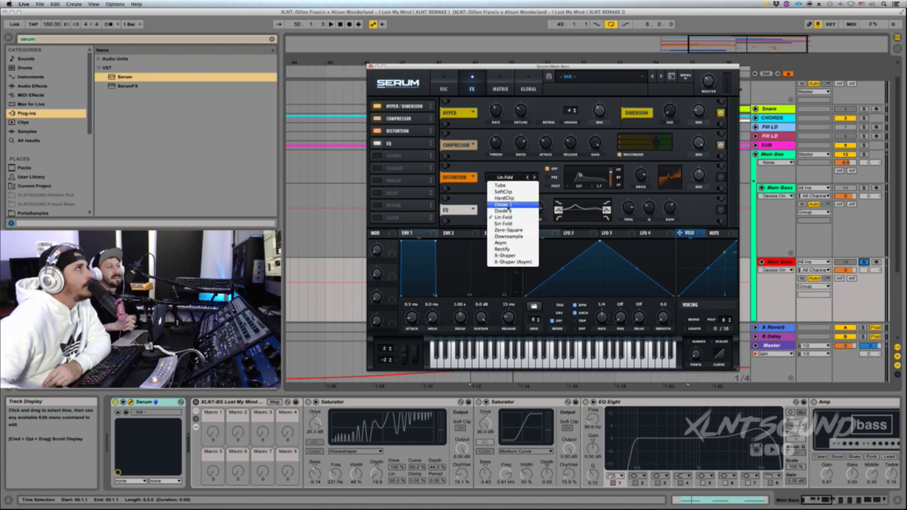
click(503, 170)
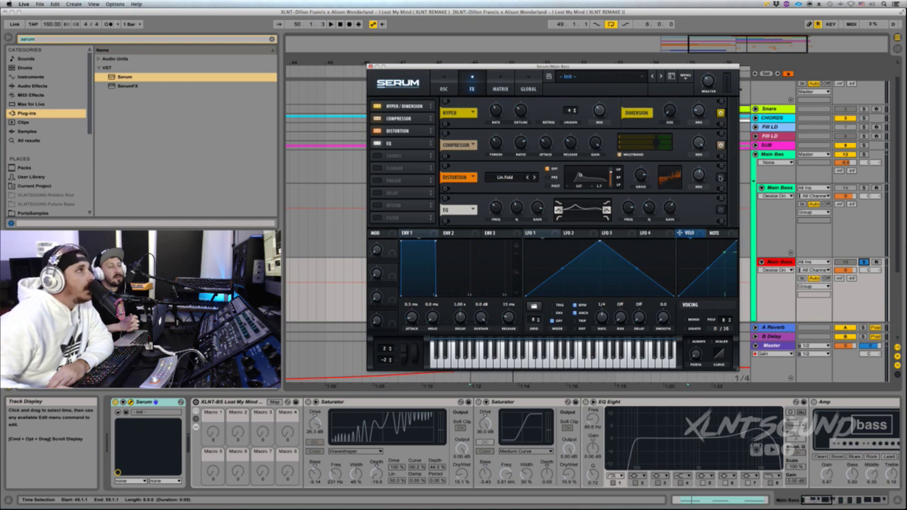
mouse_move(639, 182)
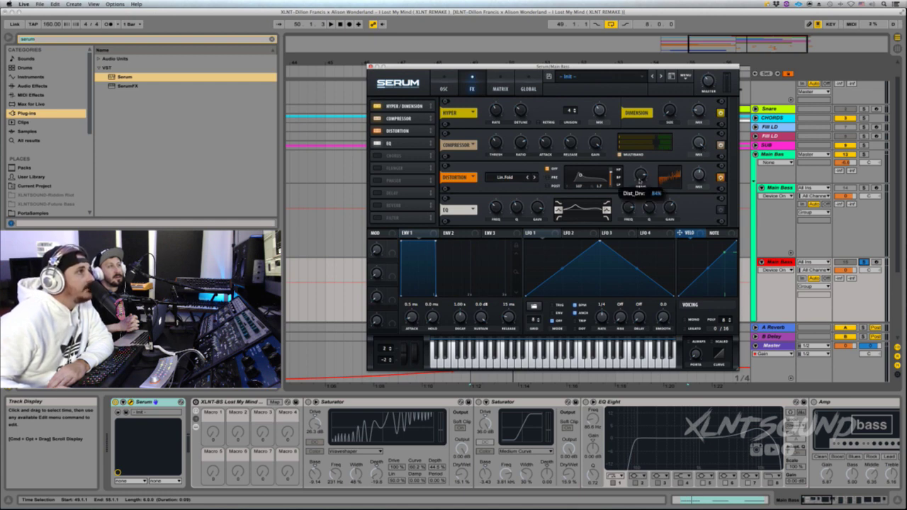
mouse_move(699, 178)
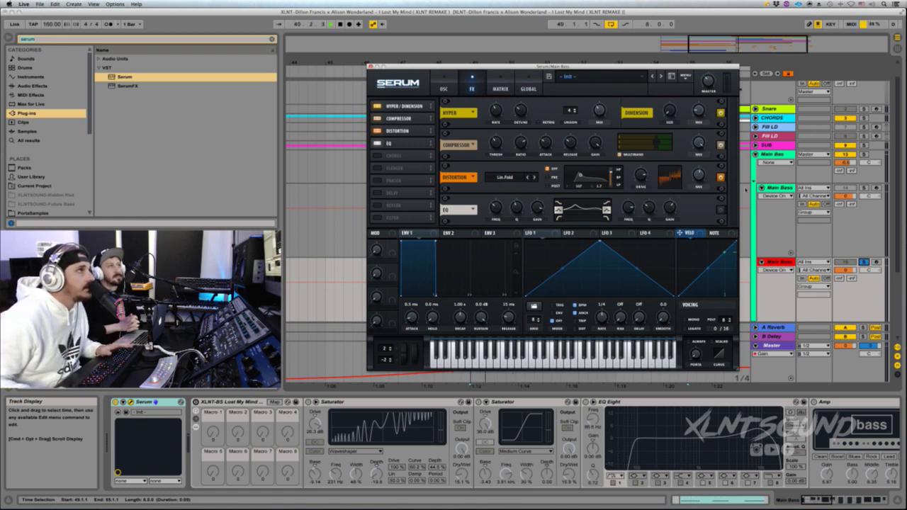
key(space)
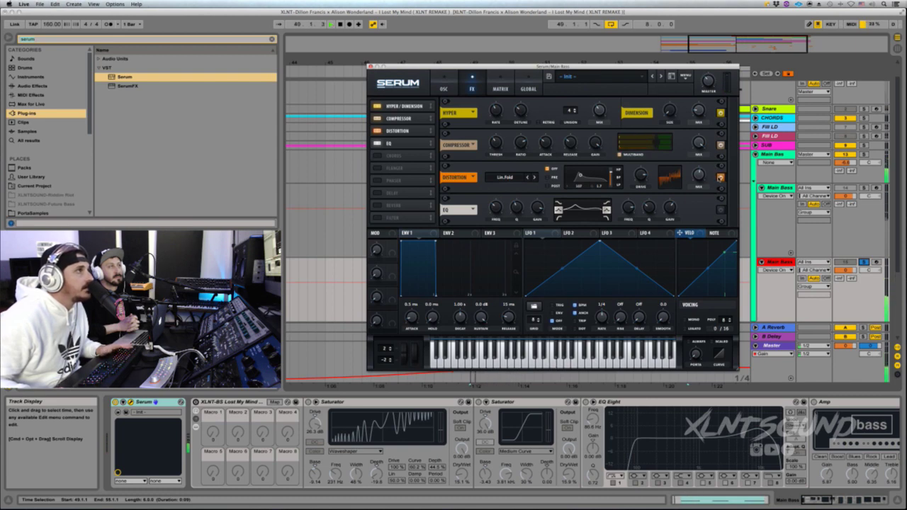
key(space)
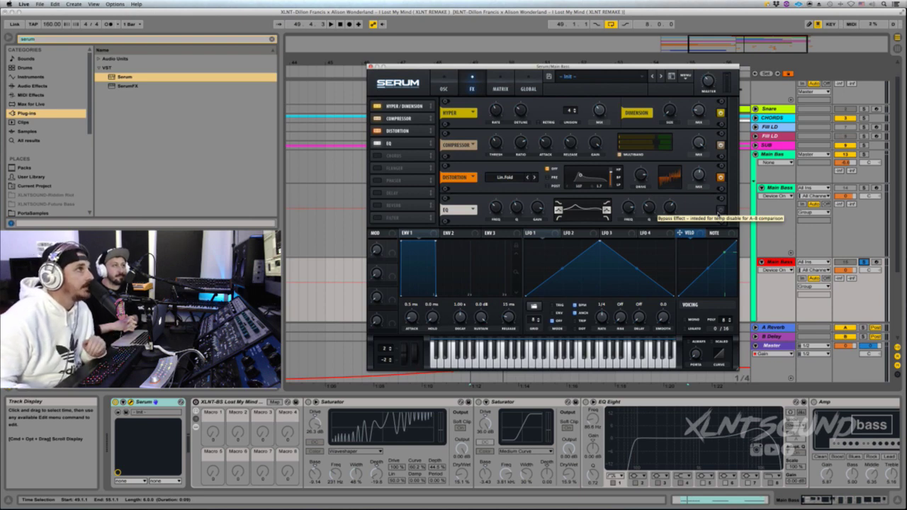
Take Serum's EQ out of bypass and check the settings of both of its bands
click(720, 210)
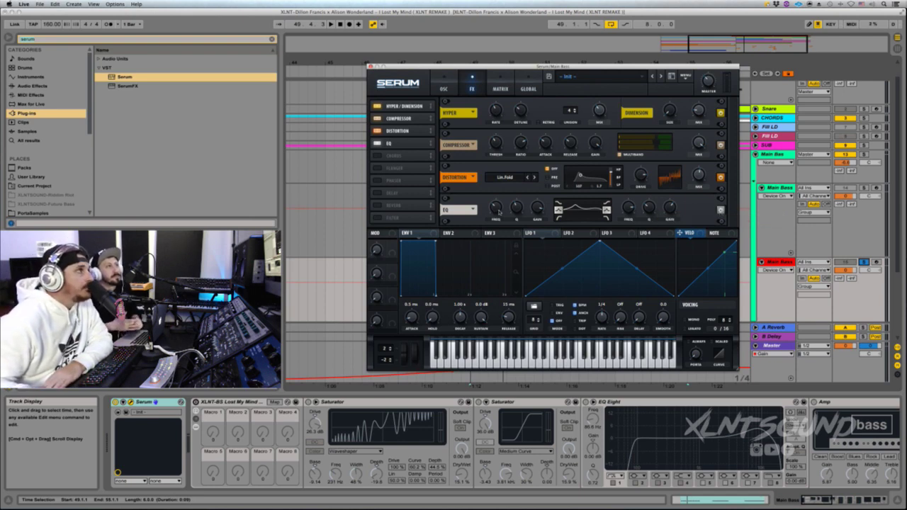
mouse_move(499, 211)
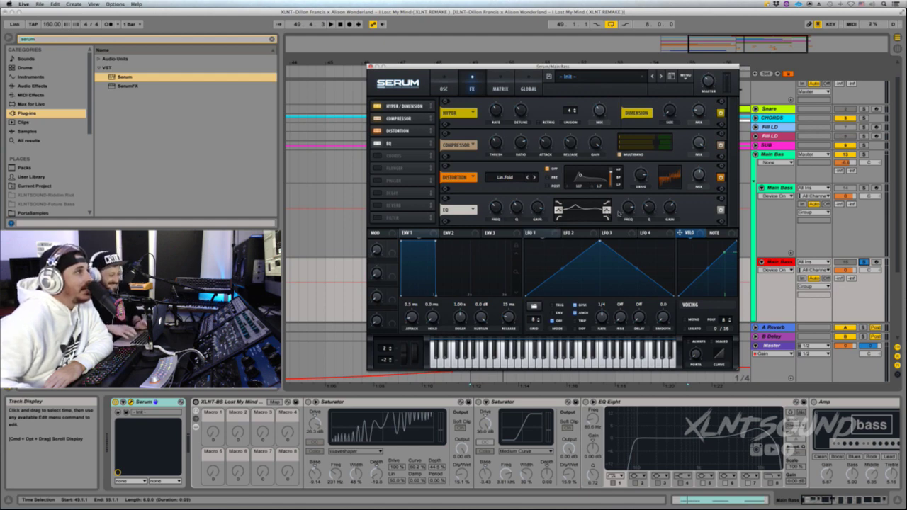
mouse_move(628, 210)
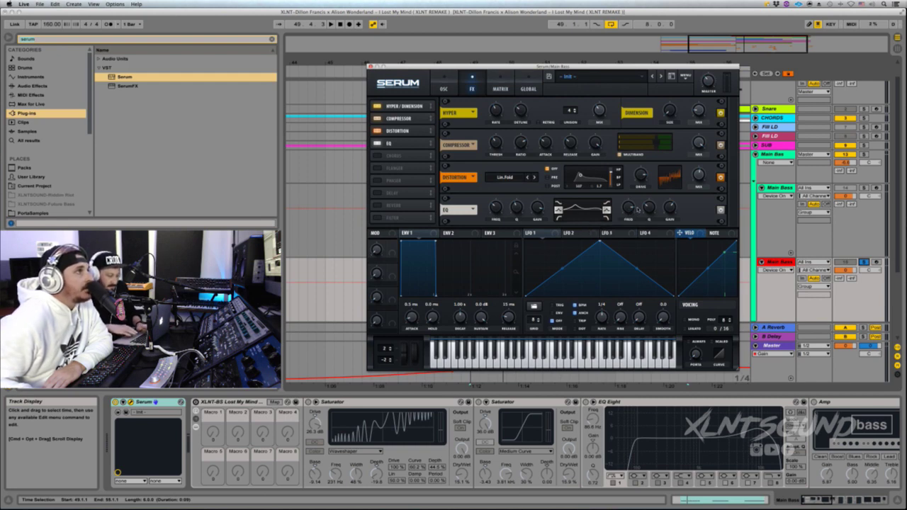
mouse_move(670, 208)
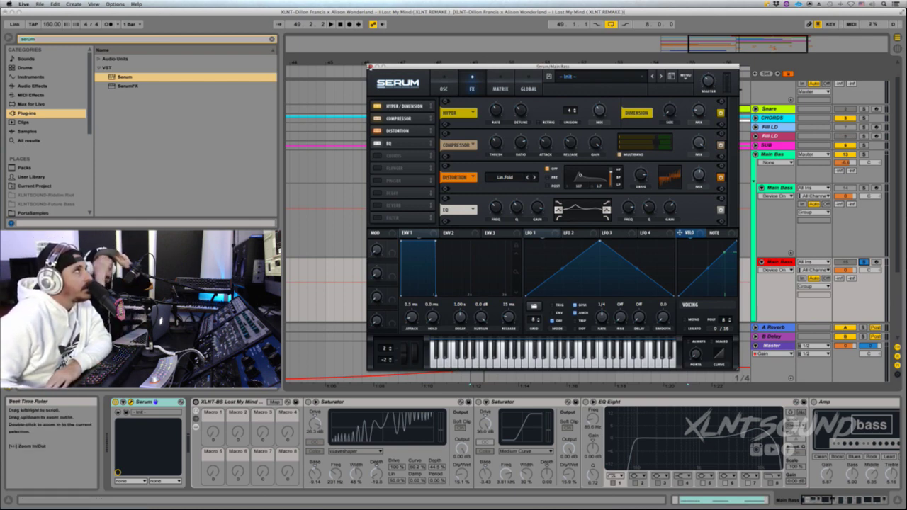
Close the Serum window and activate the XLNT-BS Lost My Mind rack on the red Main Bass track
drag(374, 67, 370, 65)
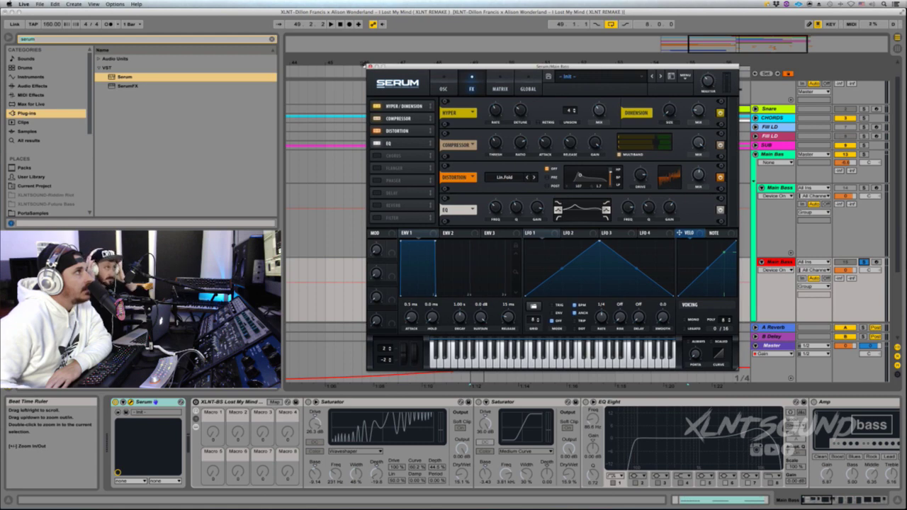
click(367, 66)
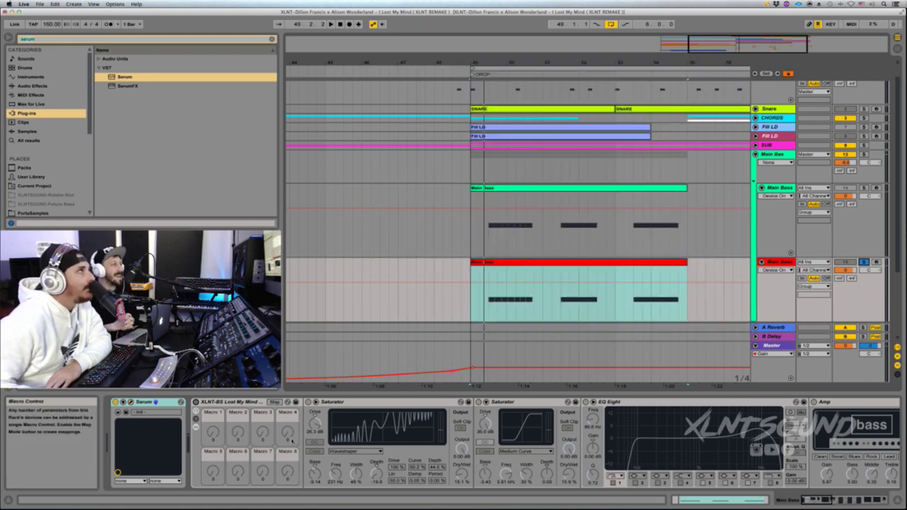
click(222, 433)
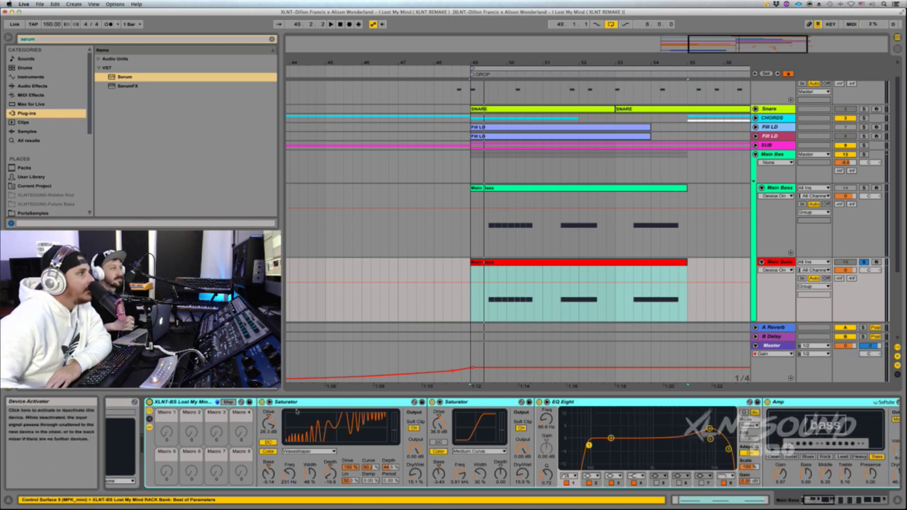
Collapse every device after the first Saturator in the XLNT-BS Lost My Mind rack, through to the Glue Compressor
double_click(468, 402)
double_click(468, 402)
double_click(482, 401)
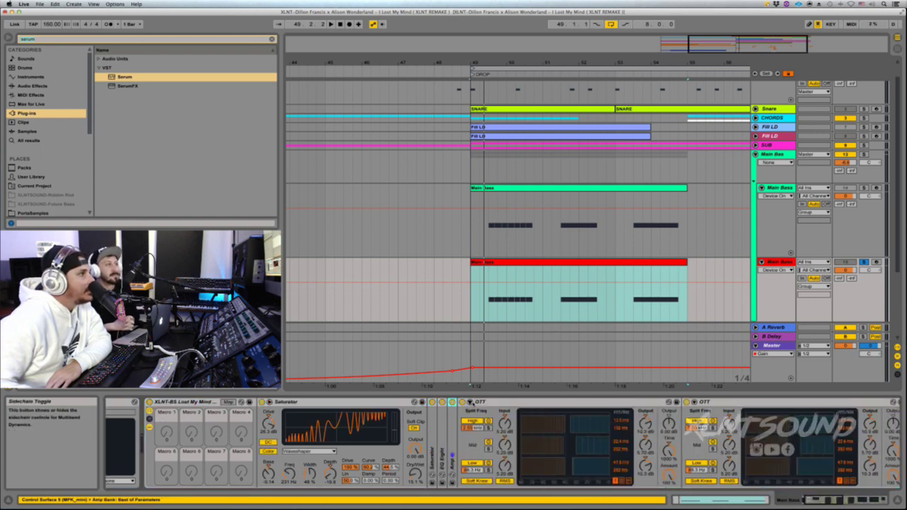
click(494, 402)
double_click(518, 402)
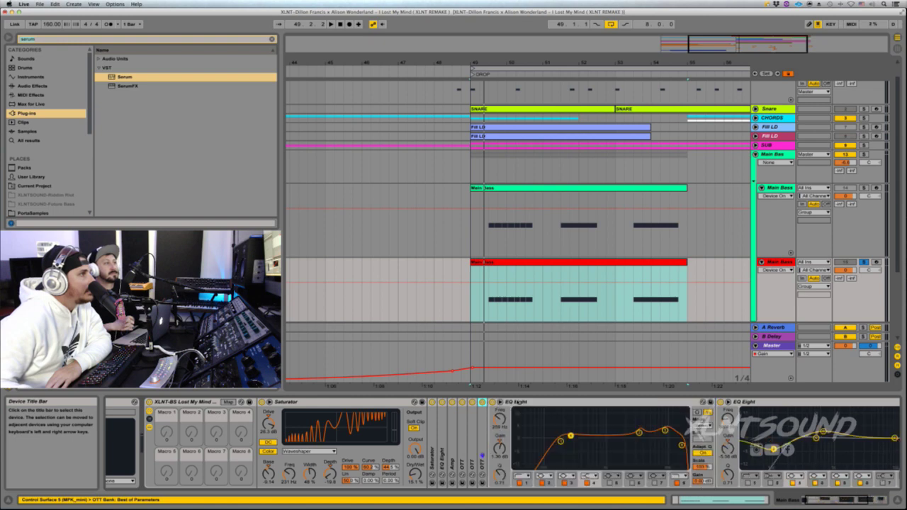
double_click(526, 402)
double_click(524, 401)
double_click(524, 401)
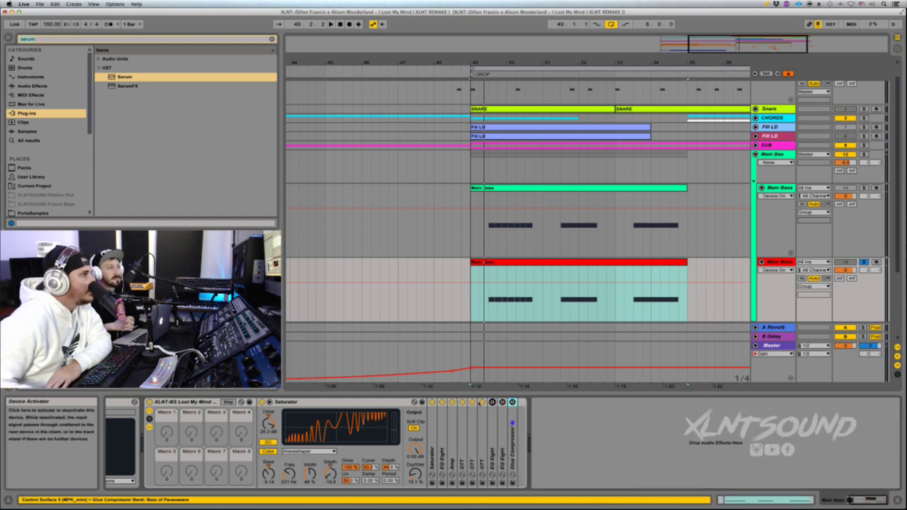
Deactivate the remaining active devices after the first Saturator, from the third OTT back to the second Saturator
click(482, 402)
click(471, 402)
click(462, 402)
click(452, 402)
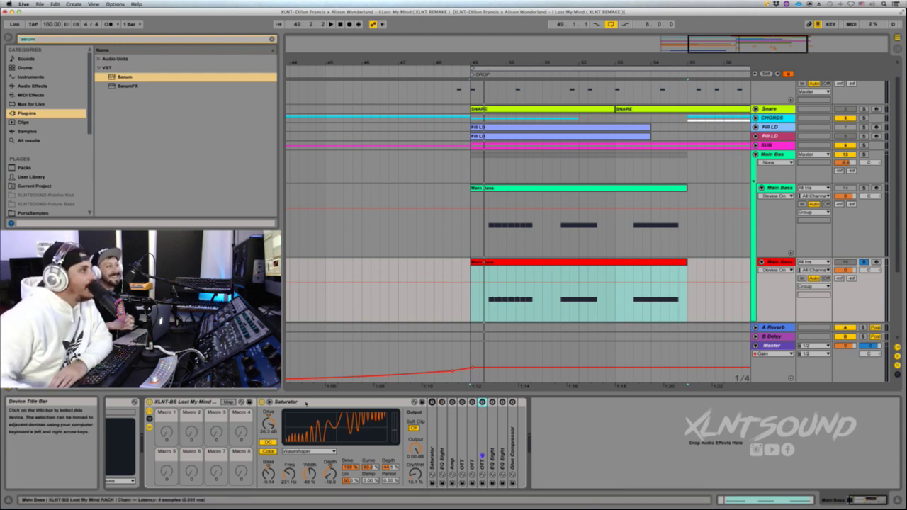
Keep the first Saturator's curve on Waveshaper and compare its display with the waveshaper controls folded and unfolded
click(310, 450)
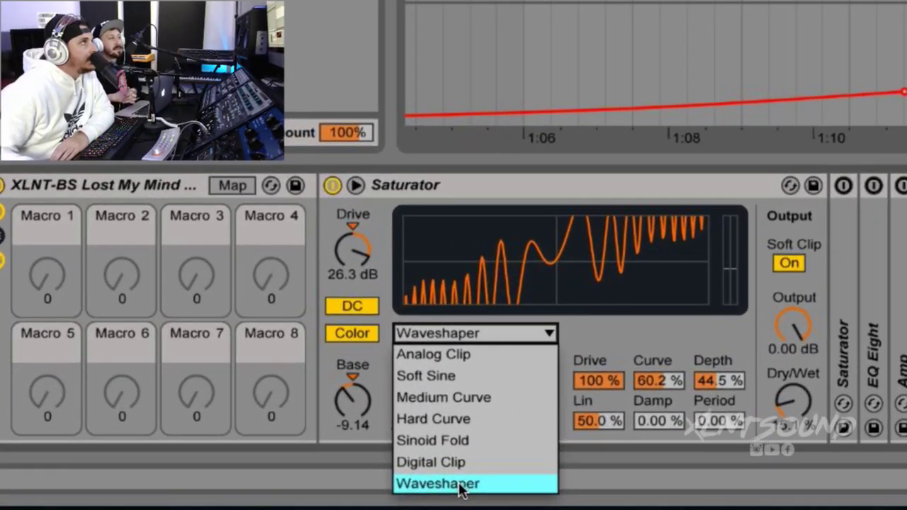
click(357, 498)
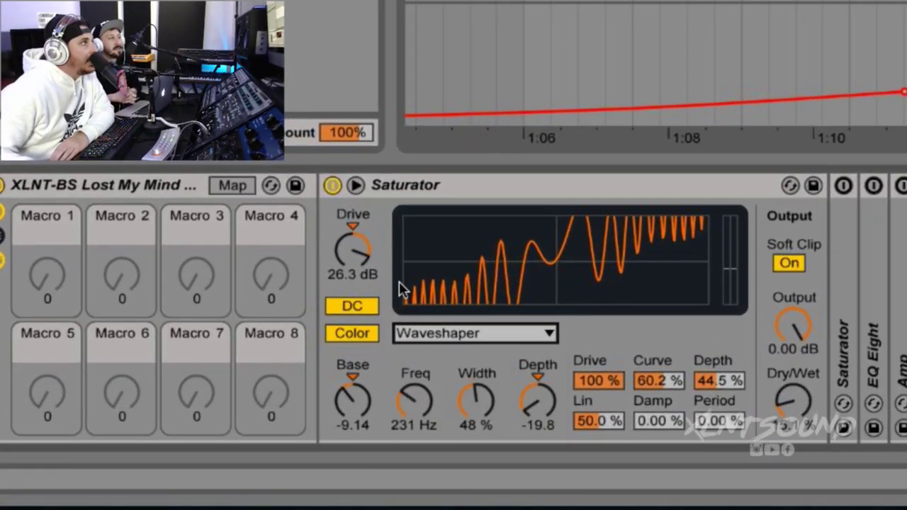
click(356, 186)
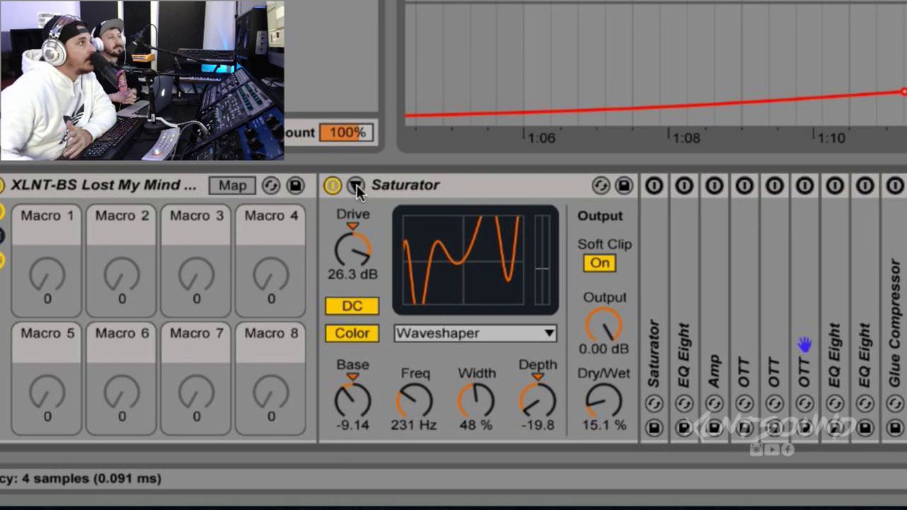
click(356, 185)
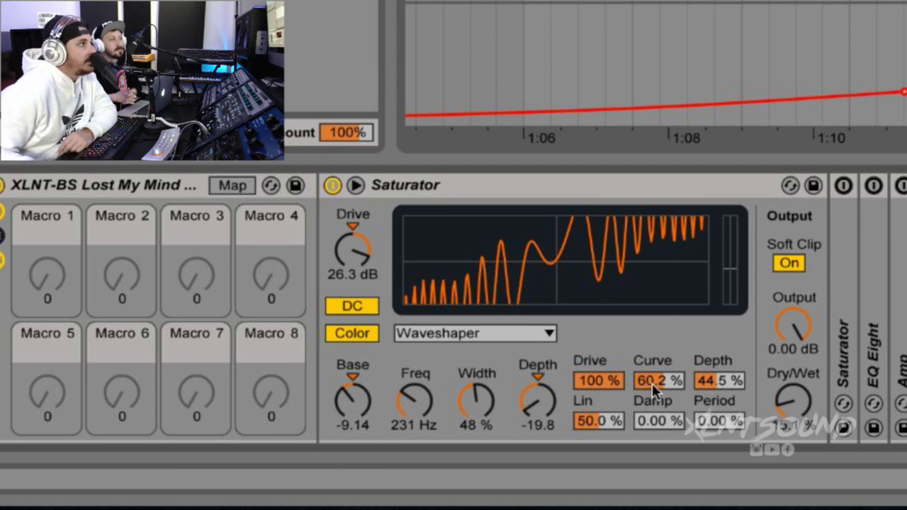
Check the first Saturator's waveshaper Curve and its Drive, Base, Freq, Width and Depth settings
mouse_move(653, 388)
mouse_down()
mouse_move(653, 405)
mouse_move(651, 381)
mouse_up()
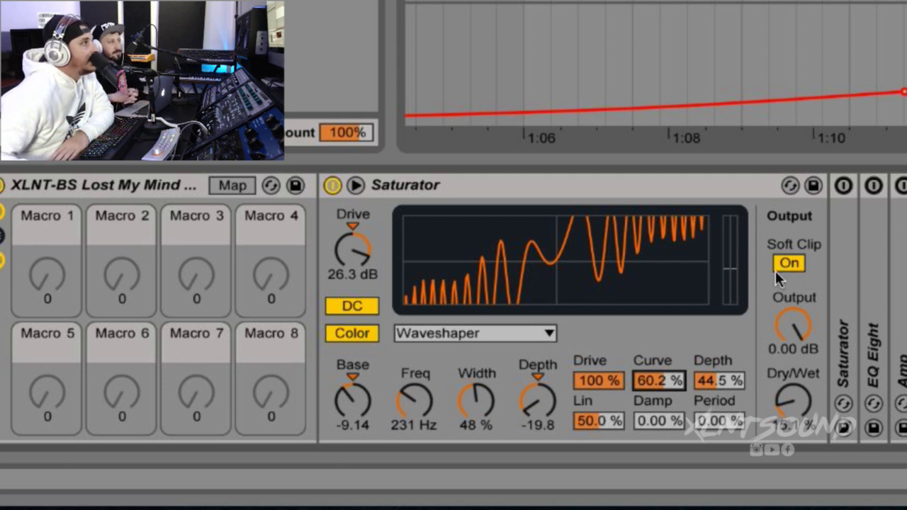
click(349, 254)
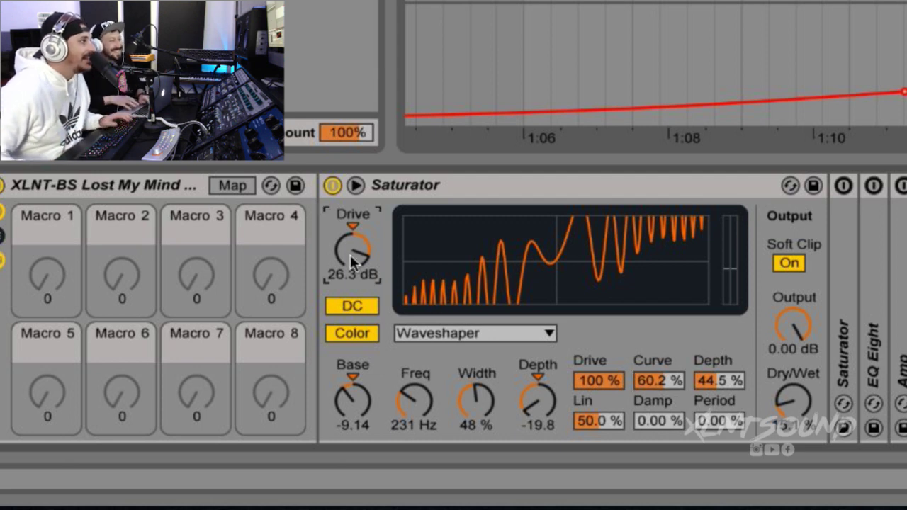
click(353, 401)
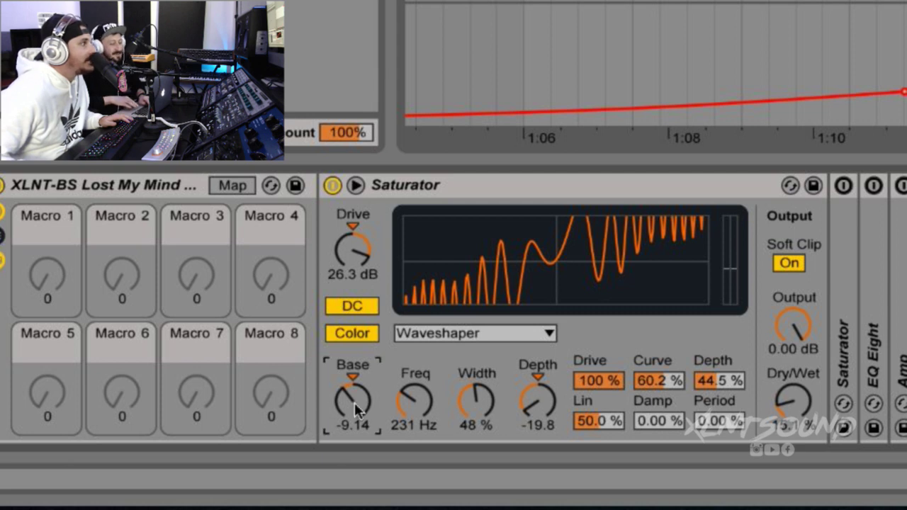
click(411, 400)
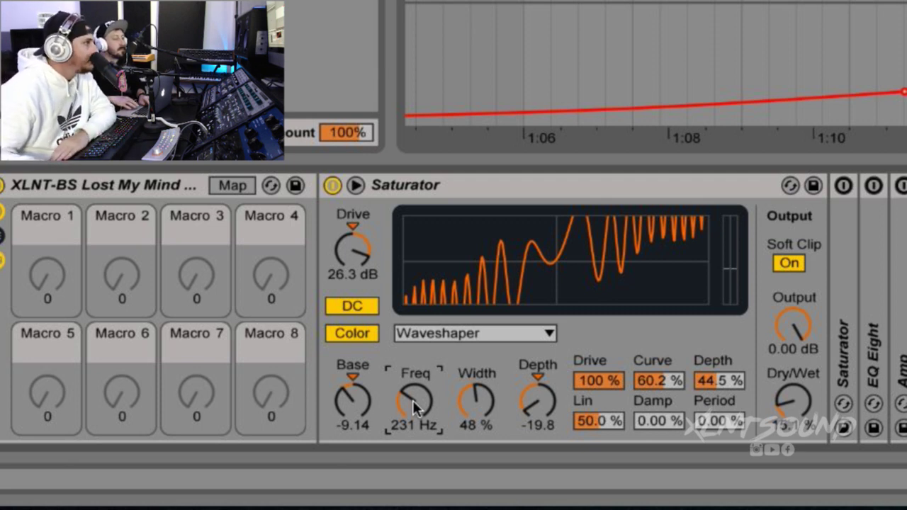
click(484, 402)
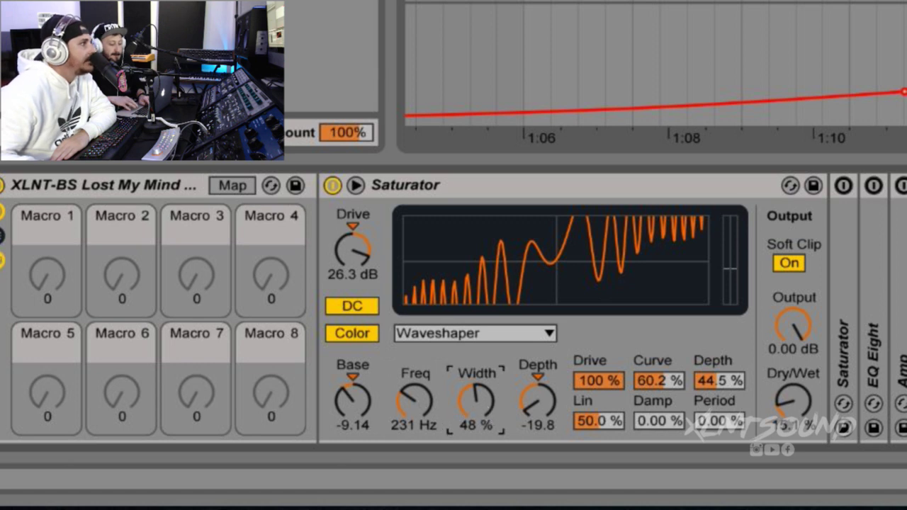
click(540, 402)
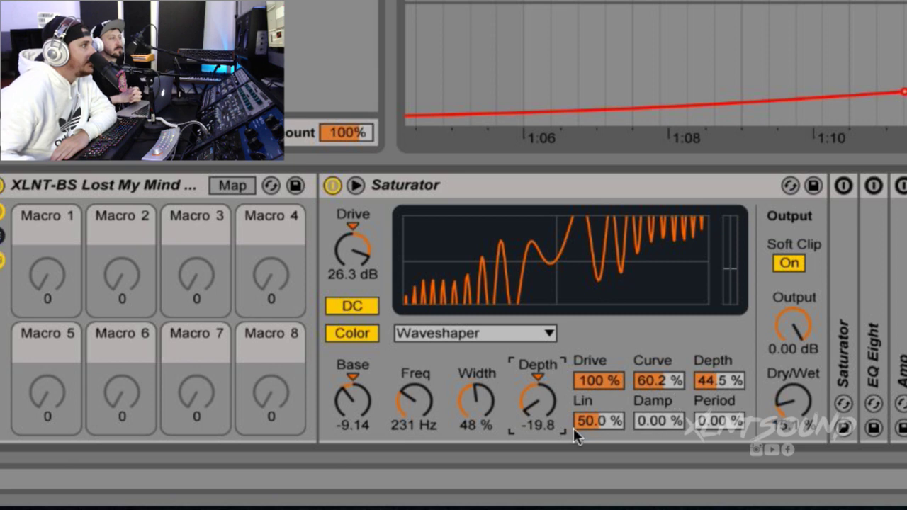
Try the Digital Clip curve on the first Saturator and return it to Waveshaper
click(476, 341)
click(461, 462)
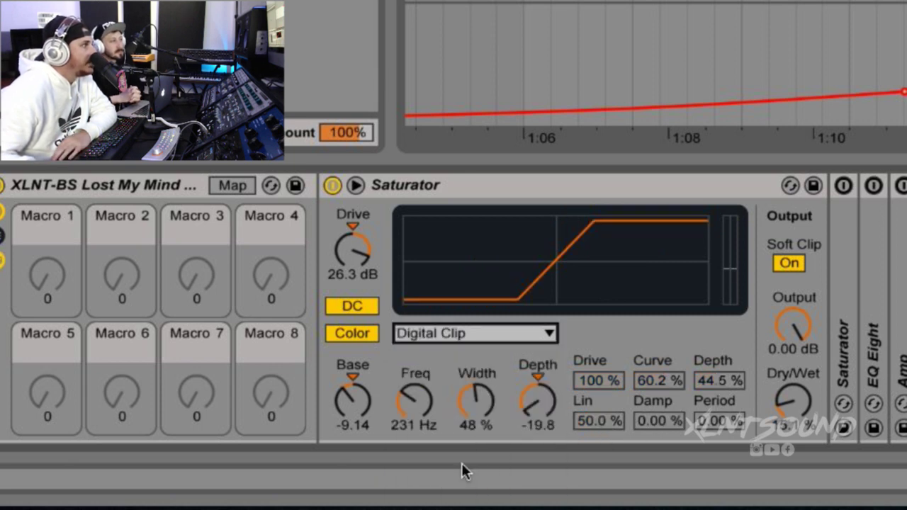
click(436, 340)
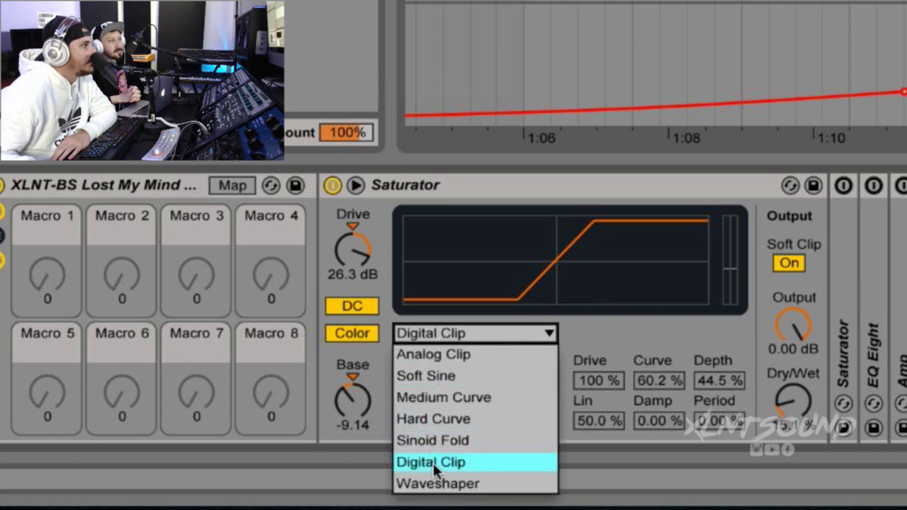
click(431, 485)
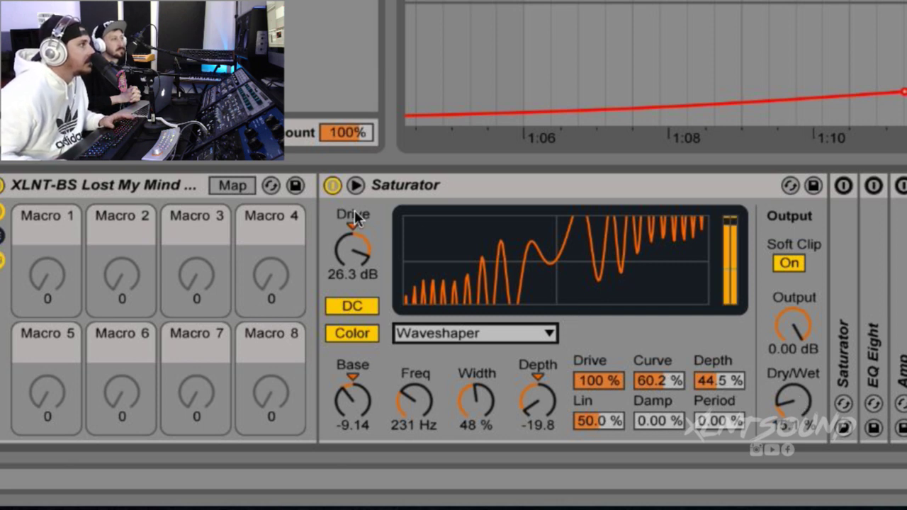
Audition the bass with the first Saturator bypassed and with it active
click(332, 186)
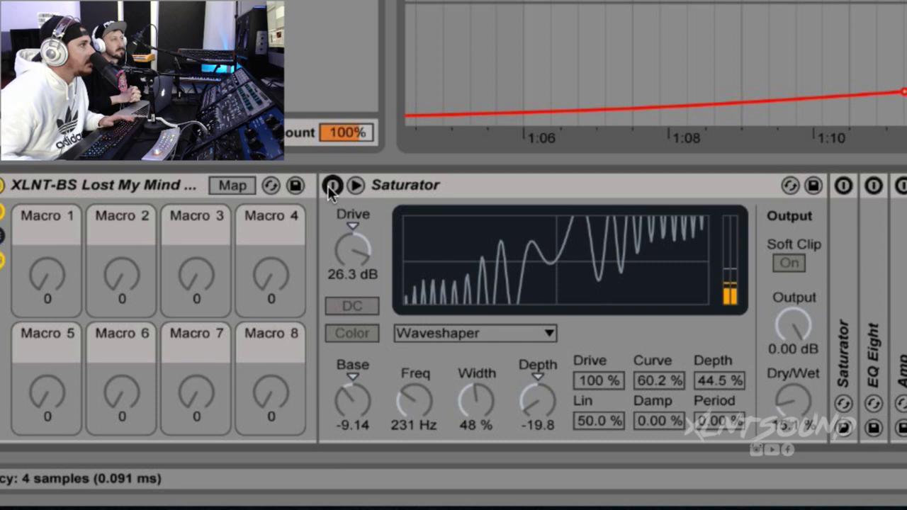
click(331, 186)
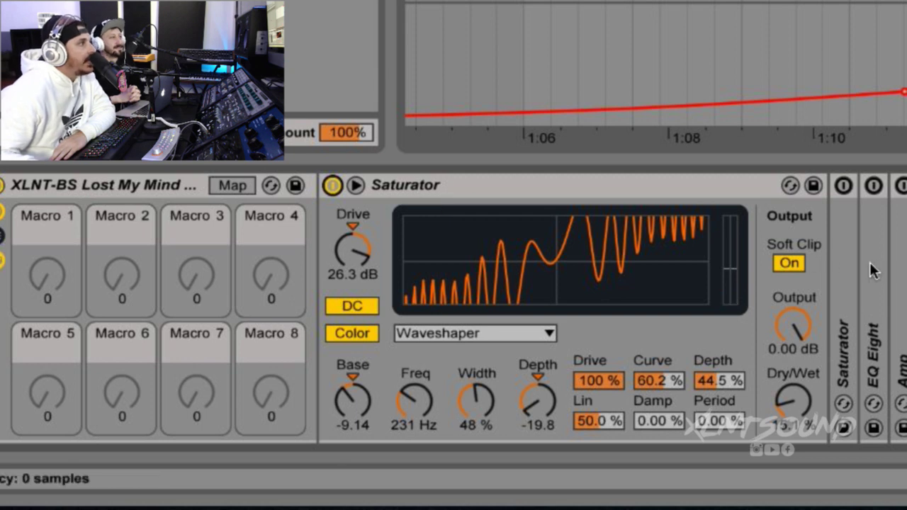
Expand and activate the second Saturator, and check that its curve type is Medium Curve
double_click(842, 269)
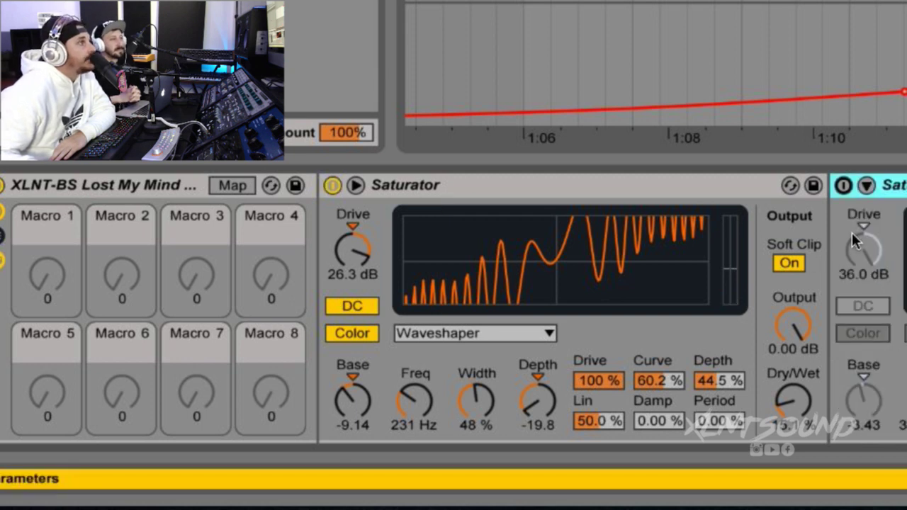
click(842, 185)
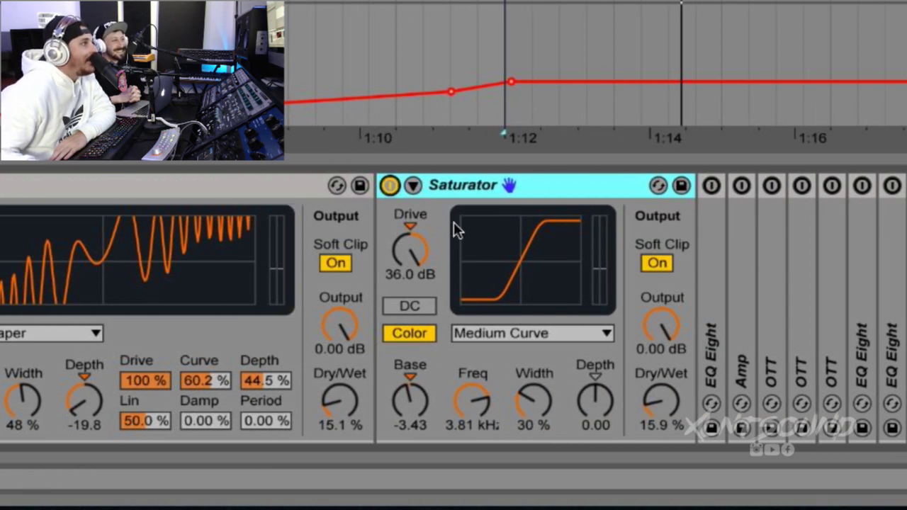
click(489, 333)
click(489, 337)
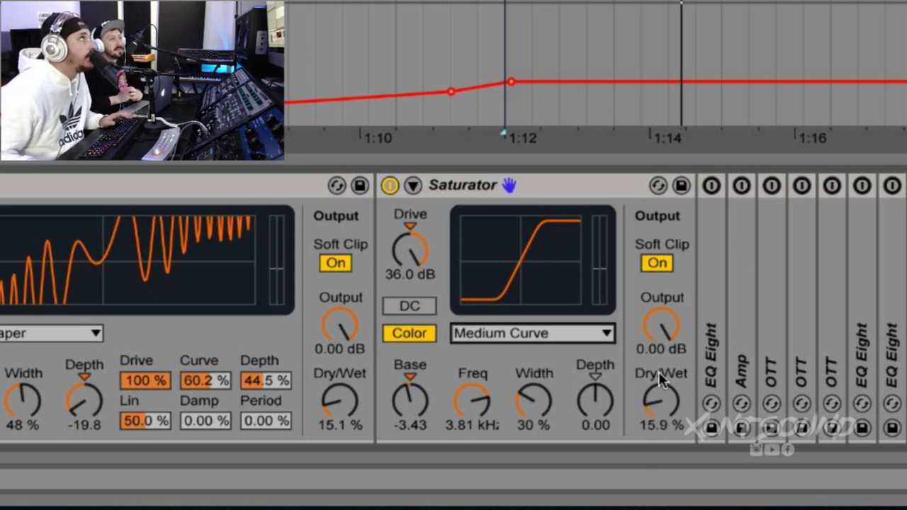
Play the bass and compare it with the second Saturator off and on
key(space)
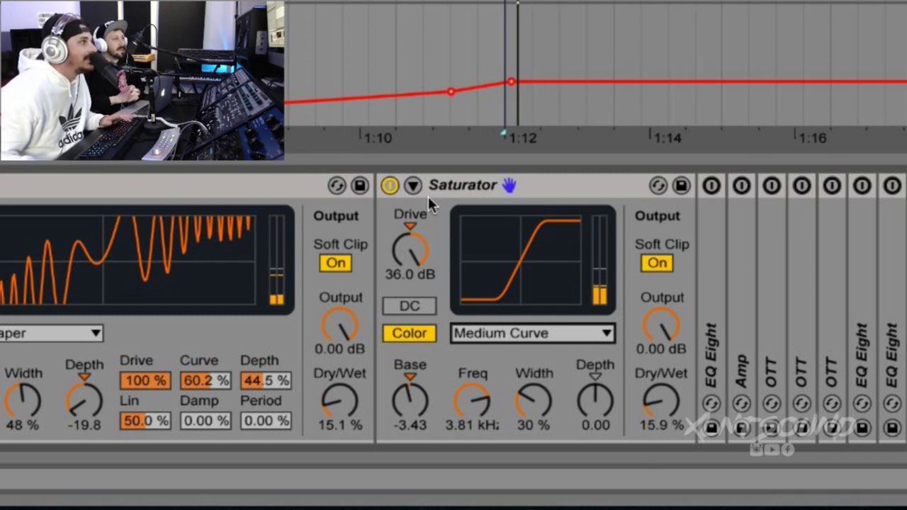
click(388, 185)
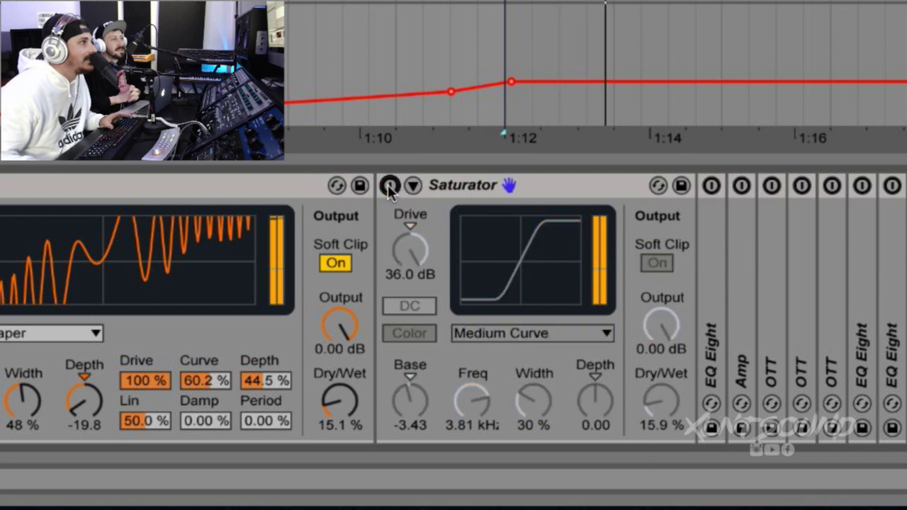
click(388, 185)
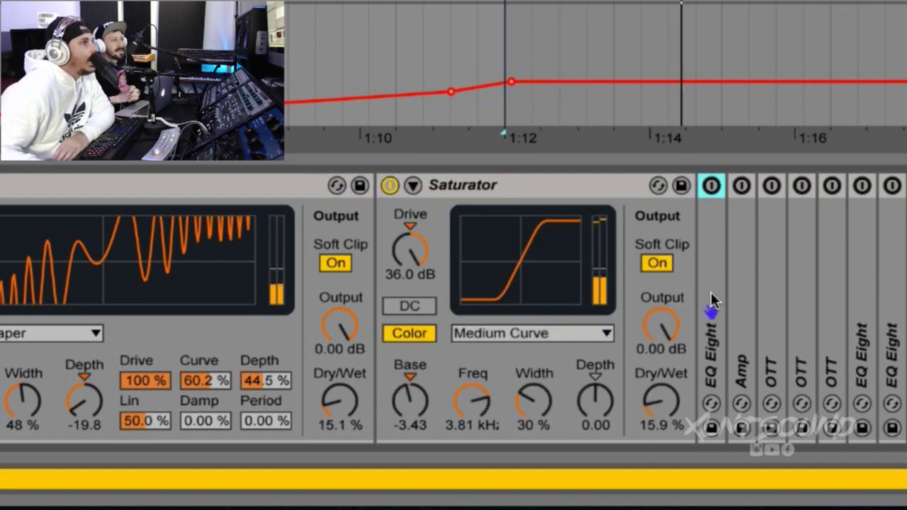
Expand and activate the EQ Eight after the second Saturator, check its bands 1 and 3, and audition the bass
double_click(710, 292)
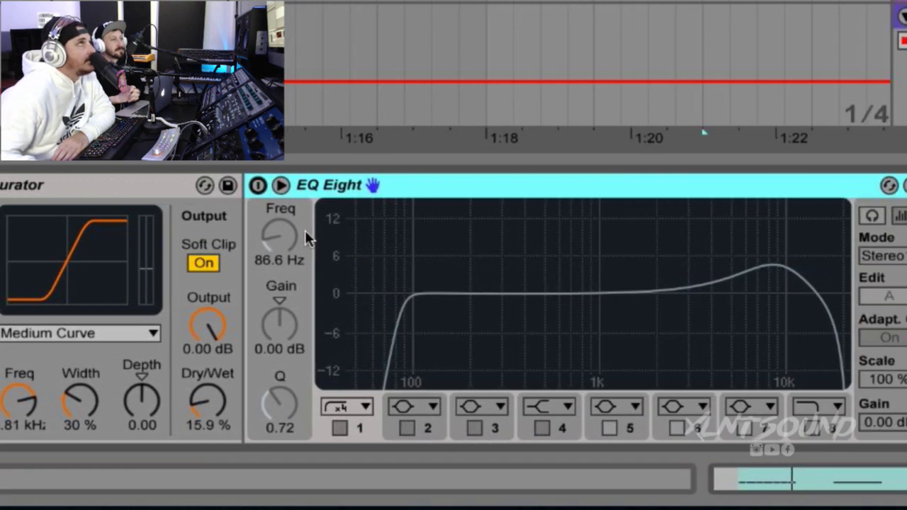
click(257, 185)
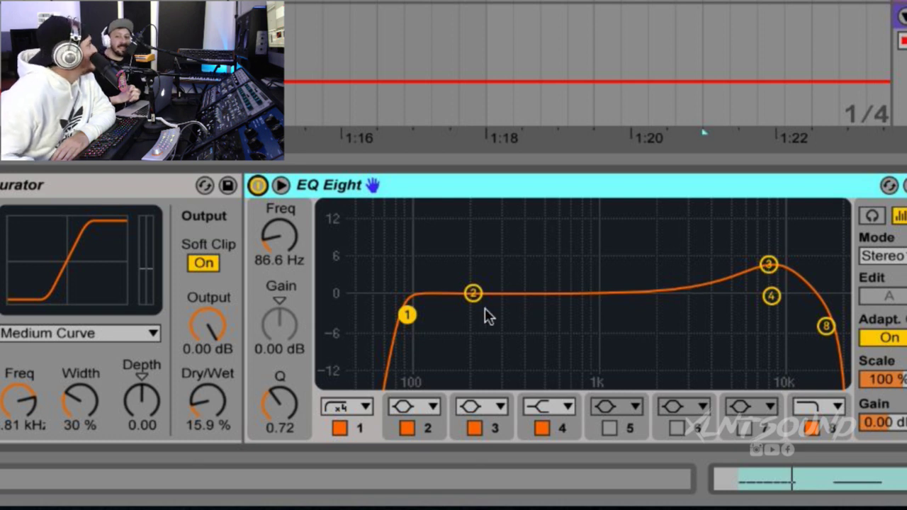
click(403, 316)
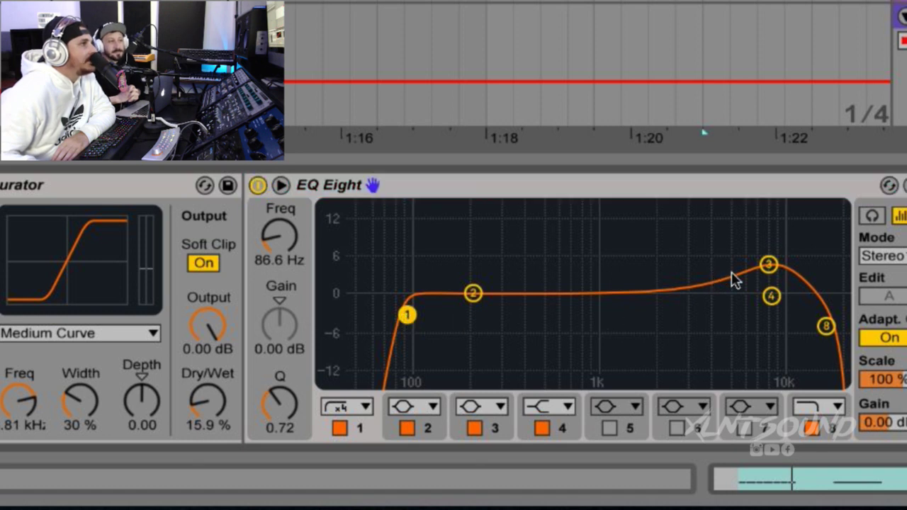
click(768, 265)
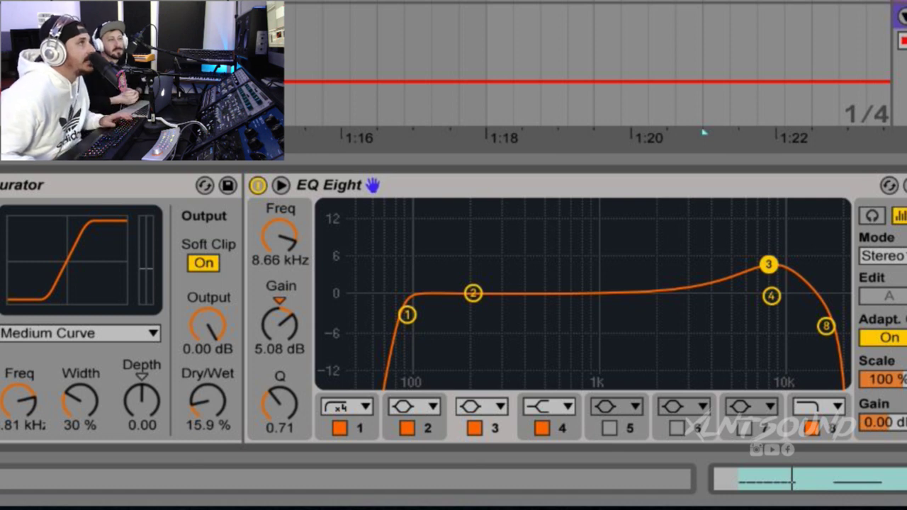
key(space)
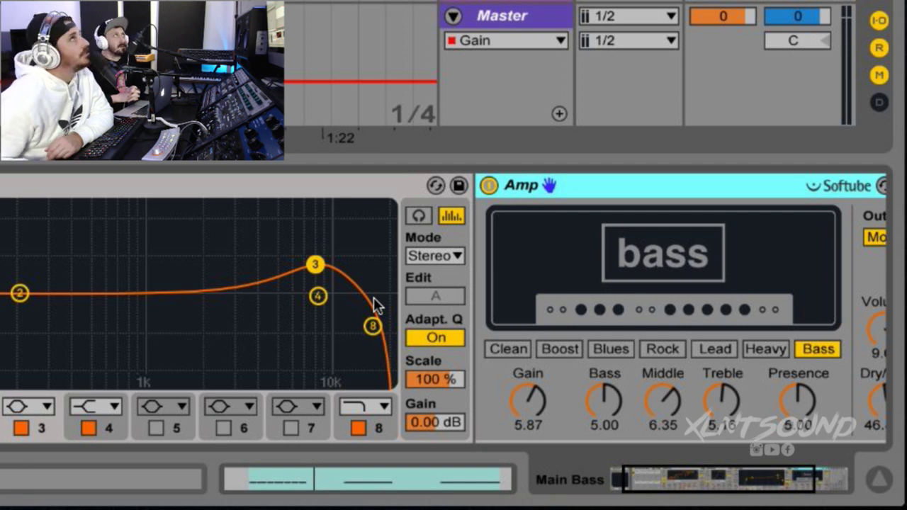
Check the Amp's Gain, Bass, Middle, Treble, Presence and Dry/Wet settings, and audition the bass through it
scroll(373, 297, right, 3)
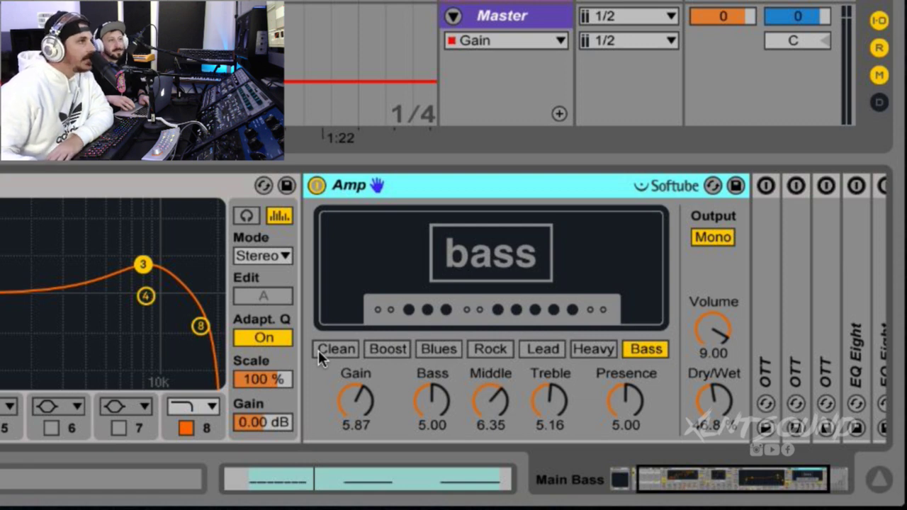
click(361, 403)
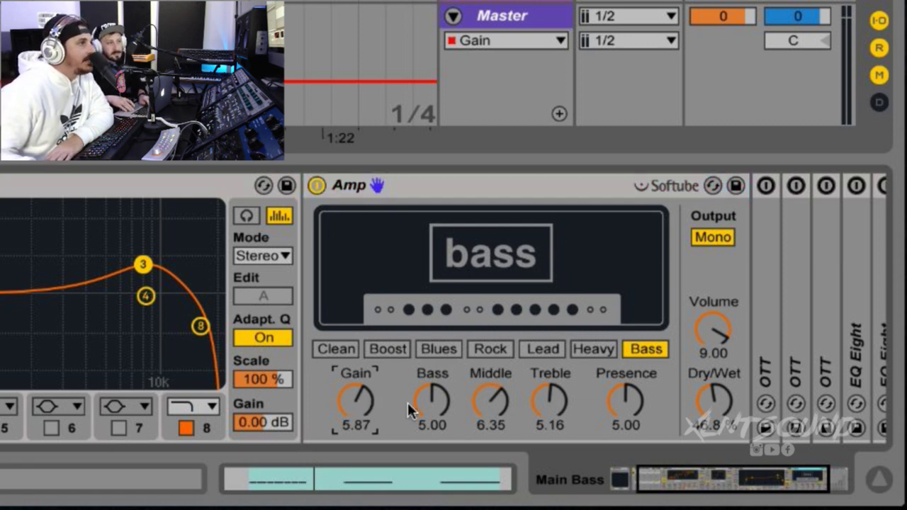
click(433, 398)
click(491, 400)
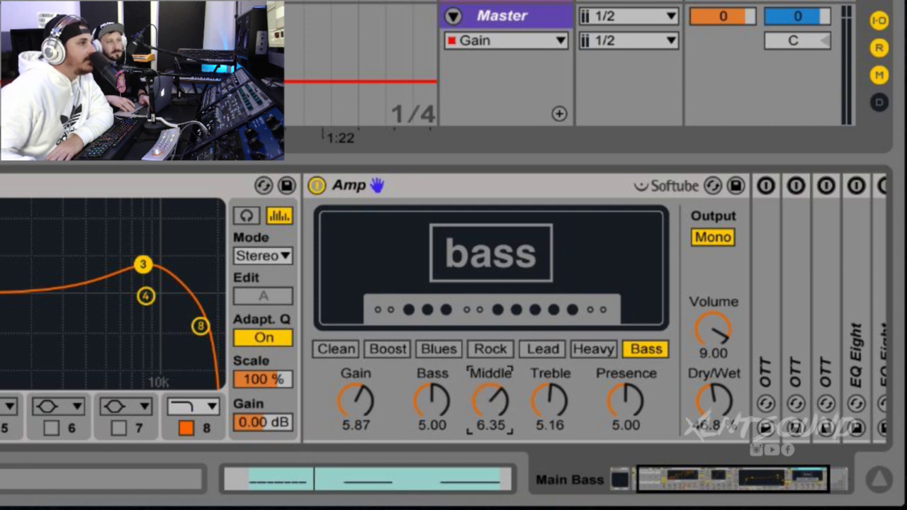
click(553, 409)
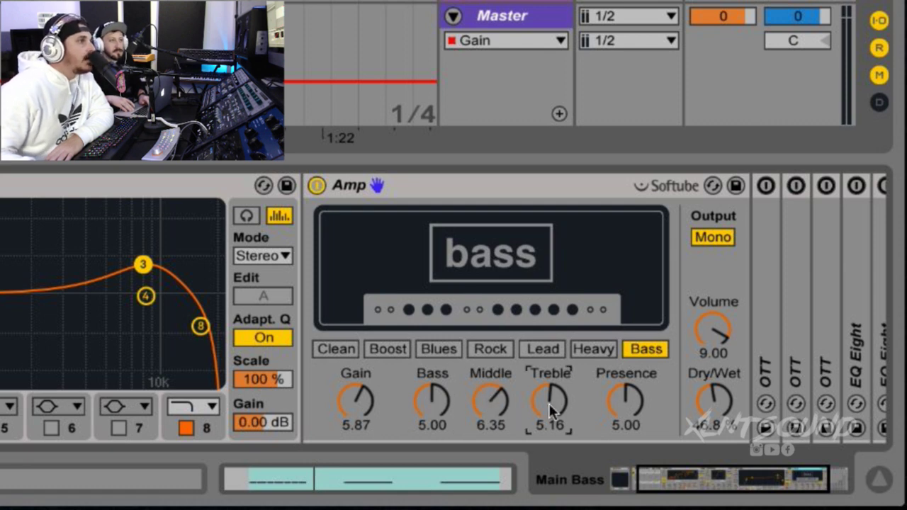
click(650, 425)
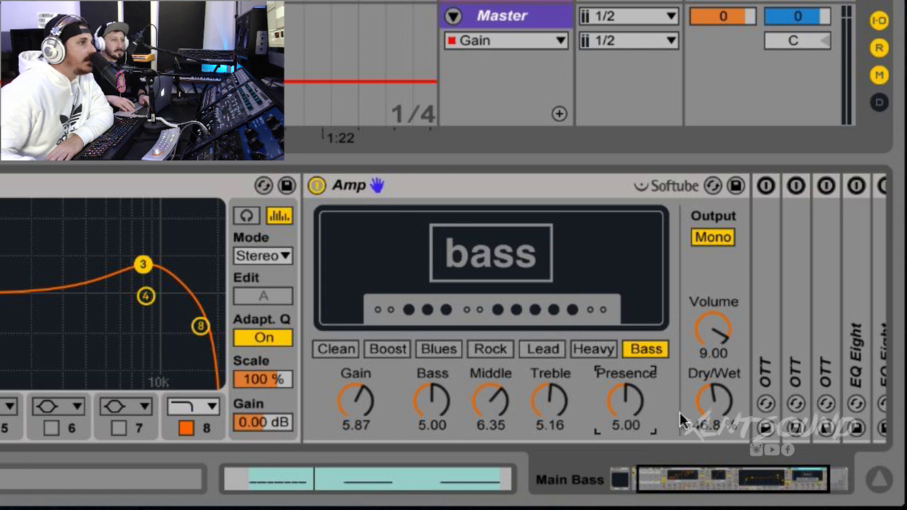
click(717, 417)
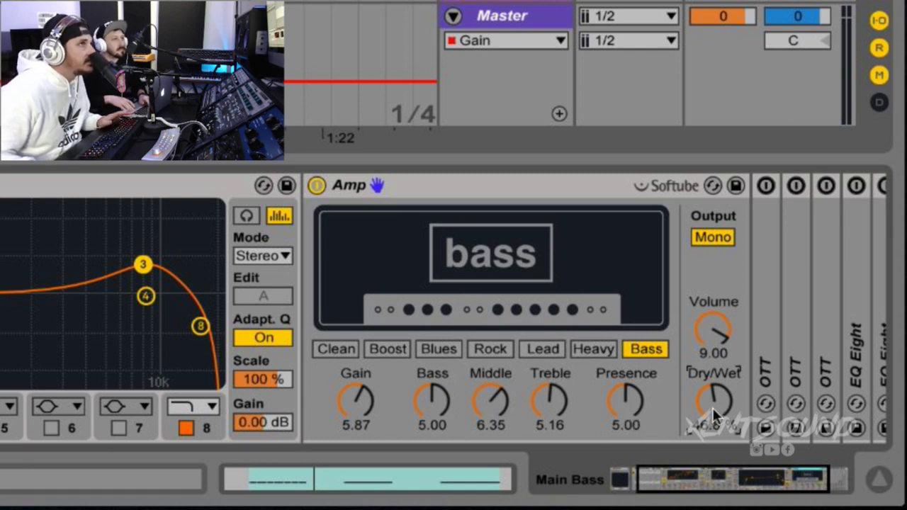
key(space)
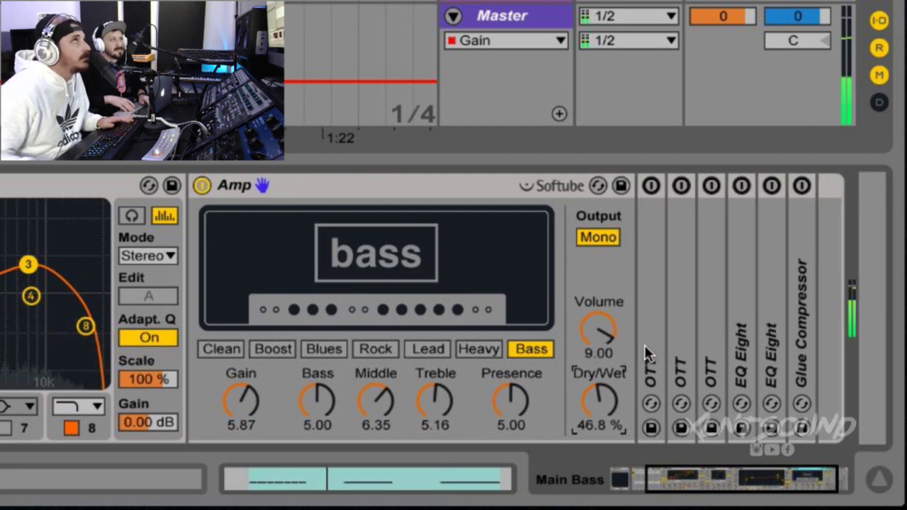
scroll(644, 345, right, 3)
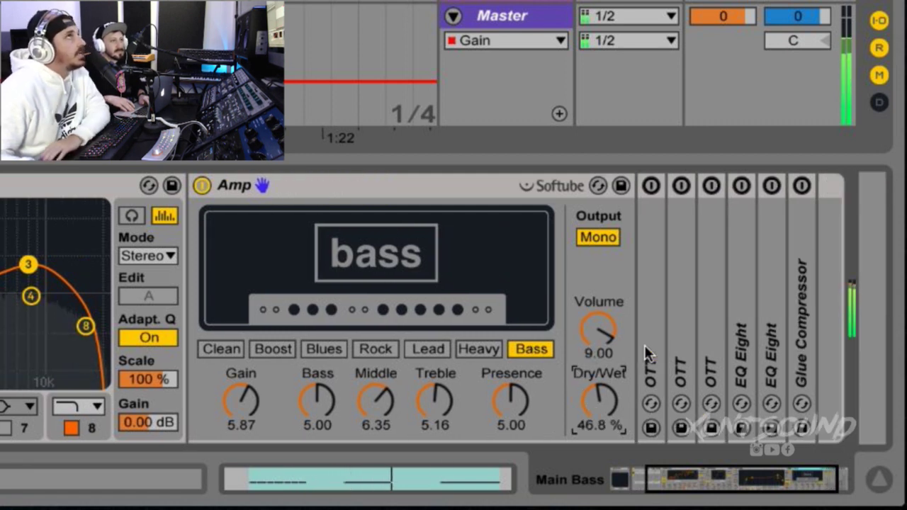
Stop the playback, and expand and activate the first OTT after the Amp
key(space)
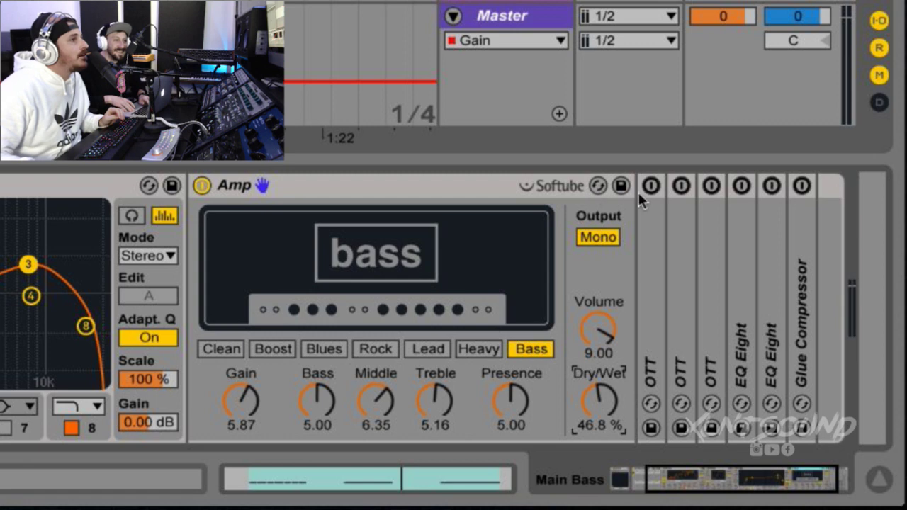
click(654, 225)
double_click(654, 224)
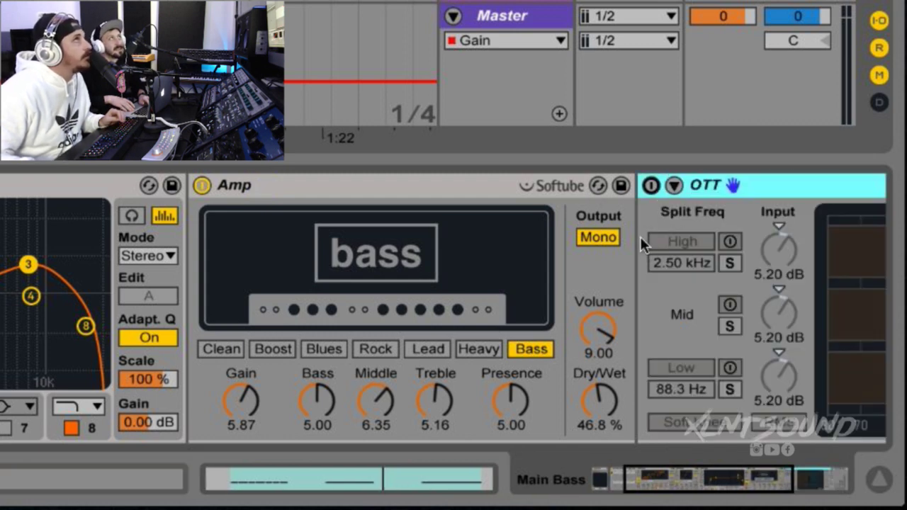
scroll(516, 258, right, 5)
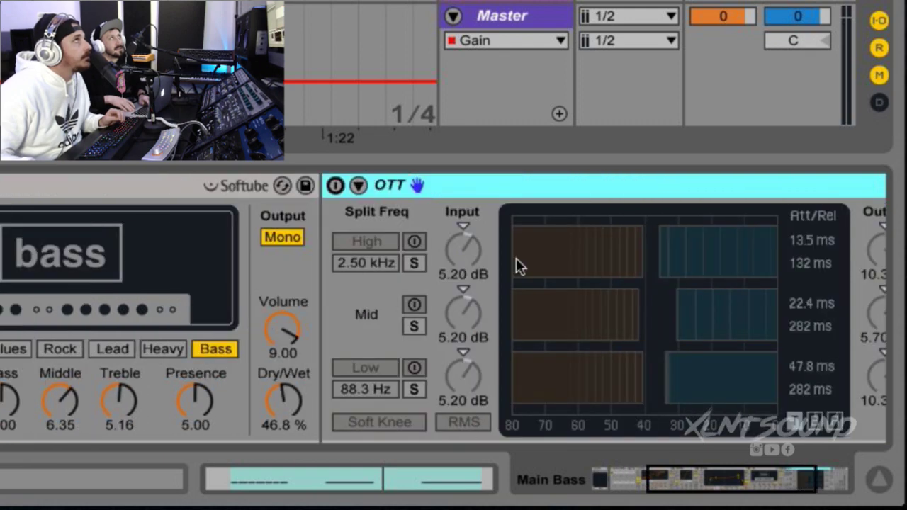
scroll(516, 258, left, 3)
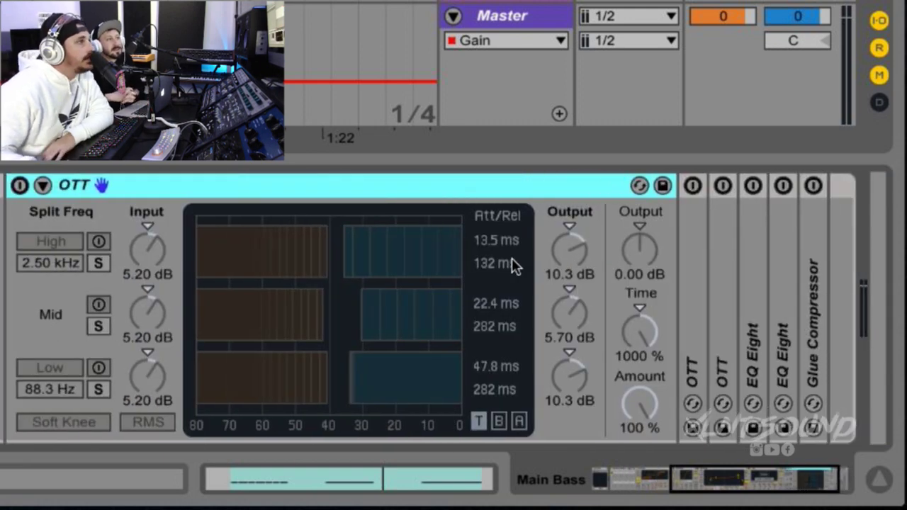
click(19, 185)
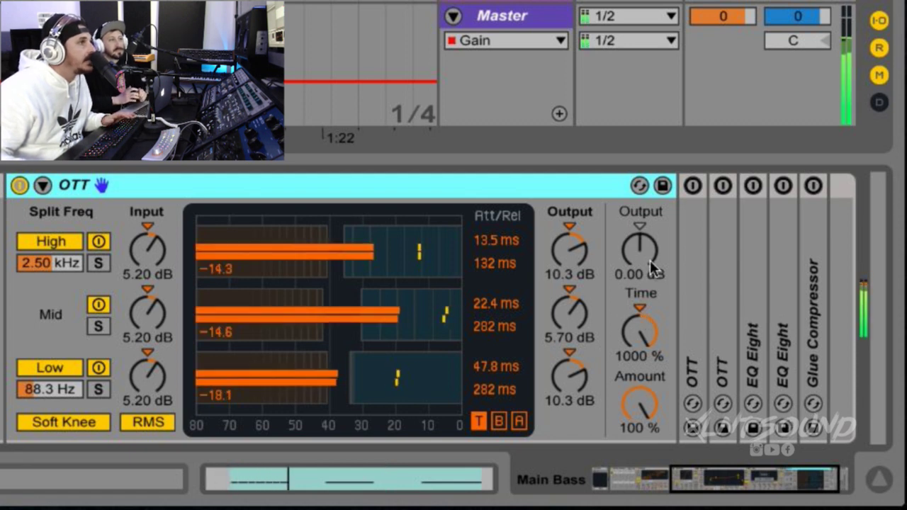
Expand and activate the second OTT in the Main Bass effect chain
double_click(695, 254)
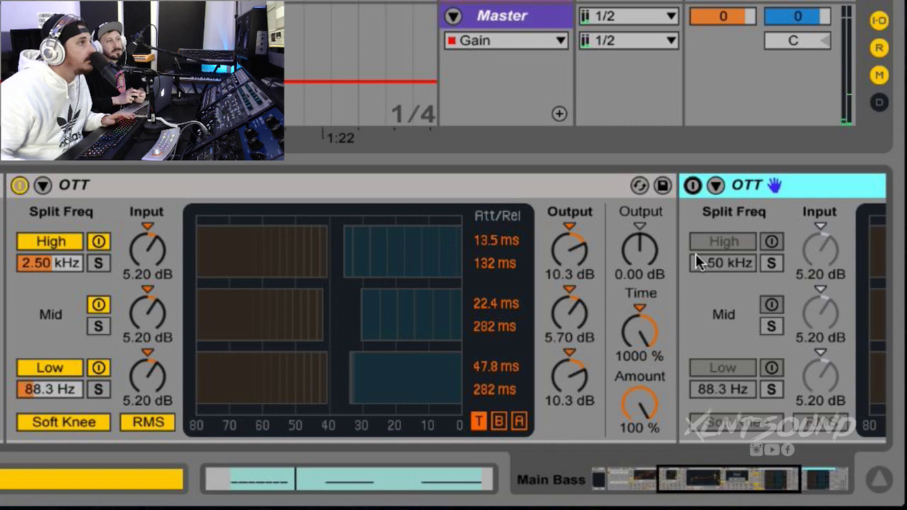
scroll(695, 254, right, 10)
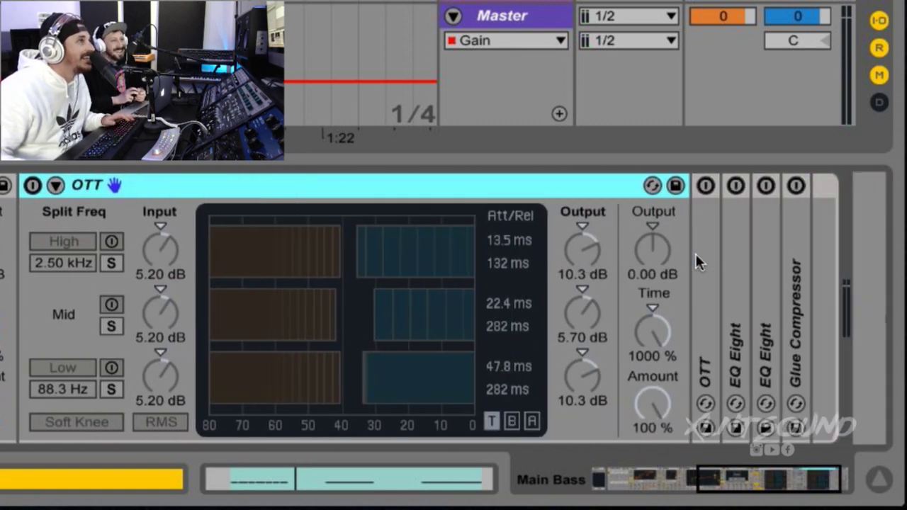
click(32, 185)
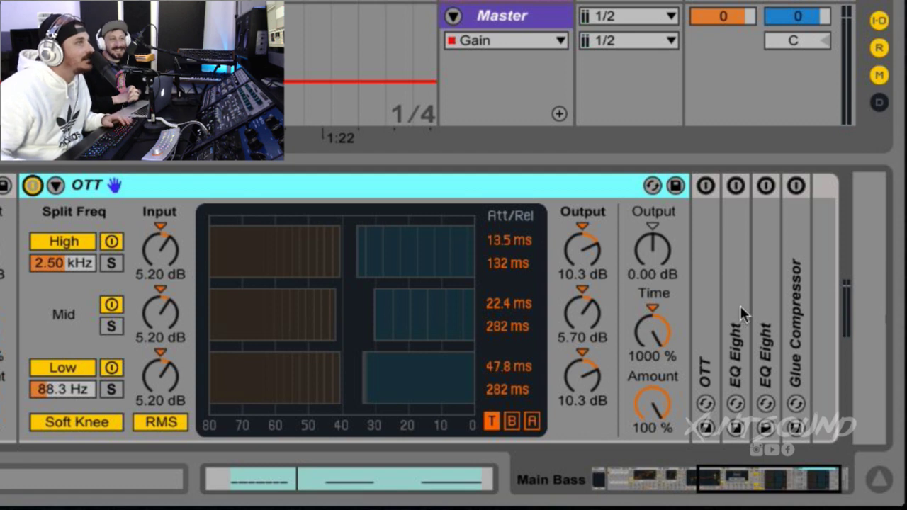
Expand the third OTT, compare its settings with the second OTT's, and activate it
double_click(705, 306)
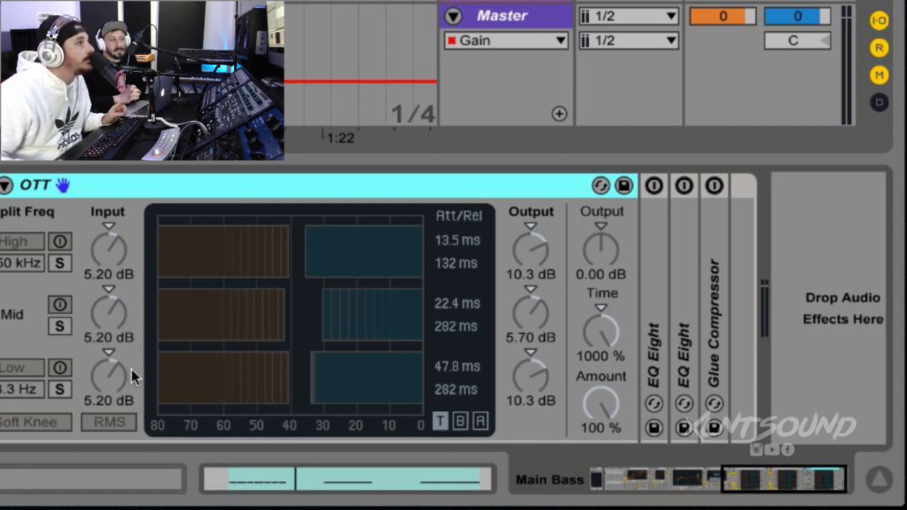
scroll(134, 370, left, 3)
scroll(139, 372, left, 1)
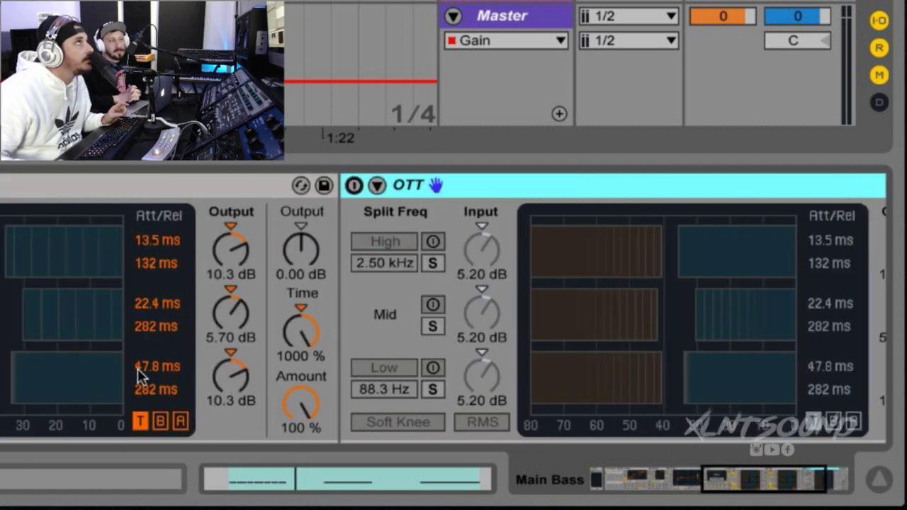
scroll(138, 369, left, 1)
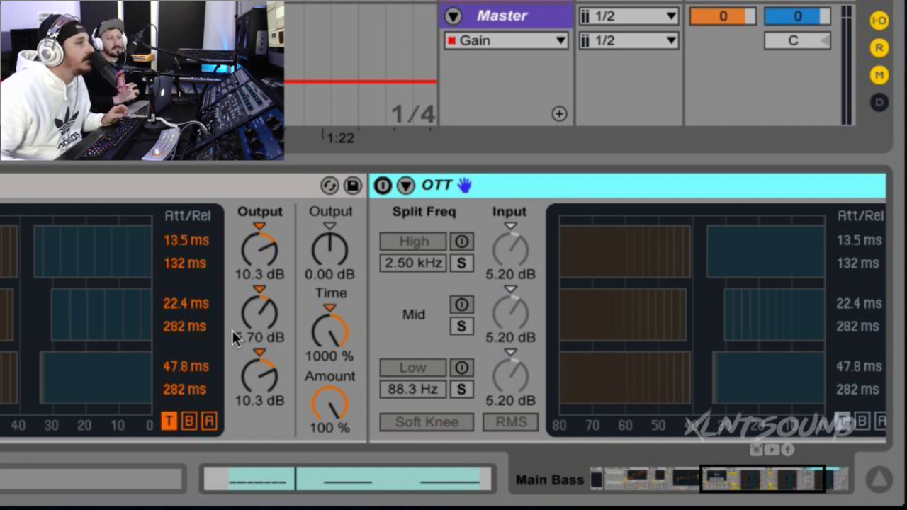
scroll(232, 330, right, 1)
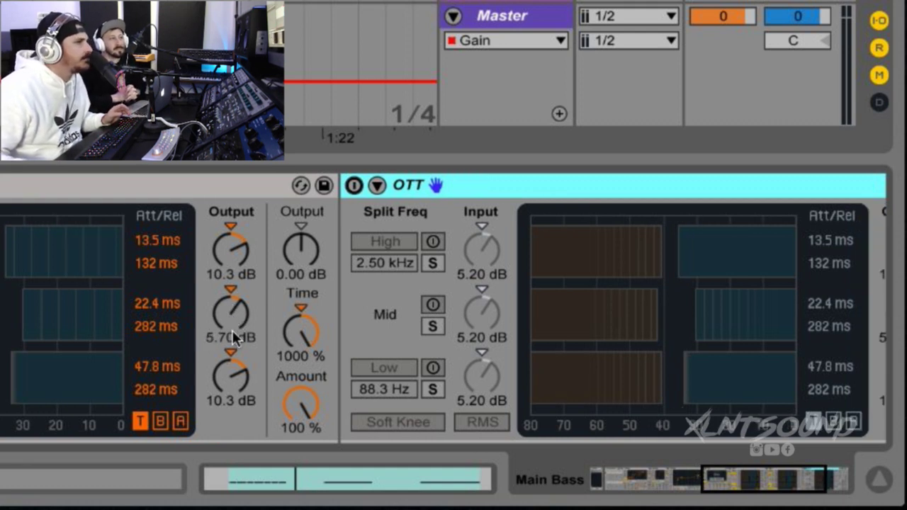
scroll(232, 330, right, 5)
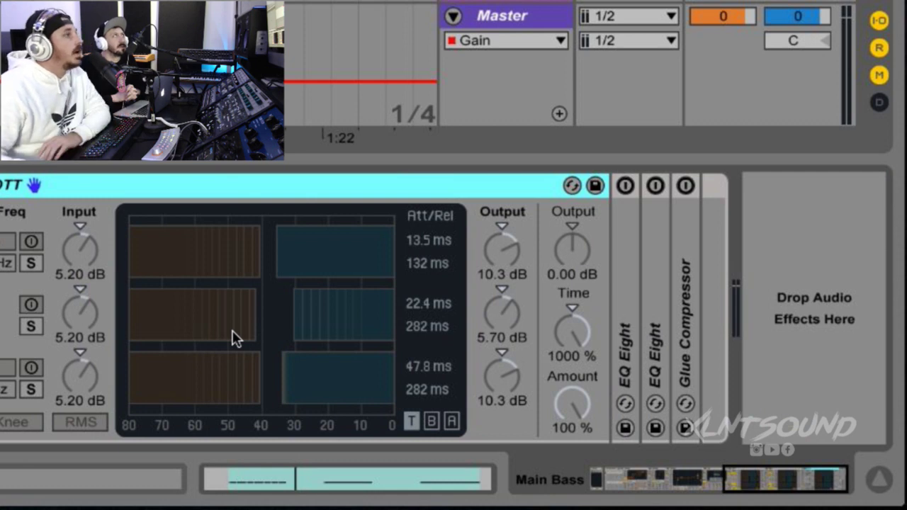
scroll(225, 324, left, 1)
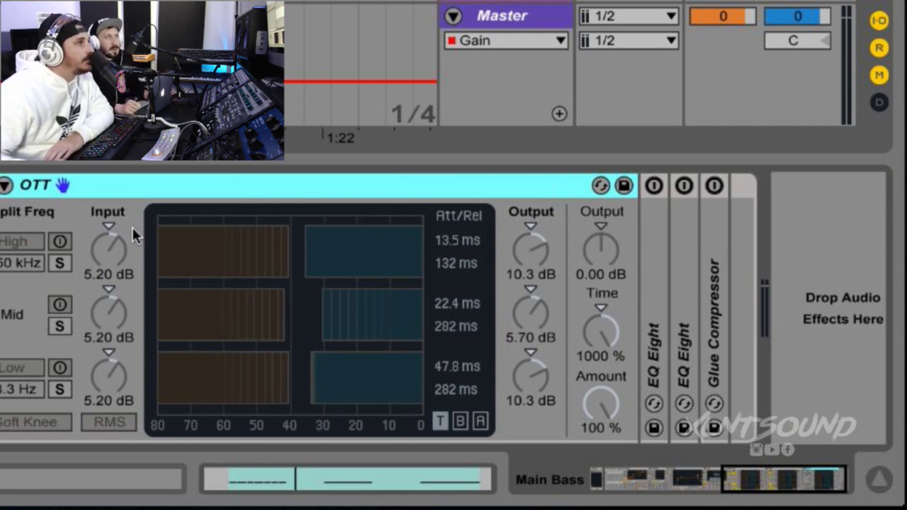
key(0)
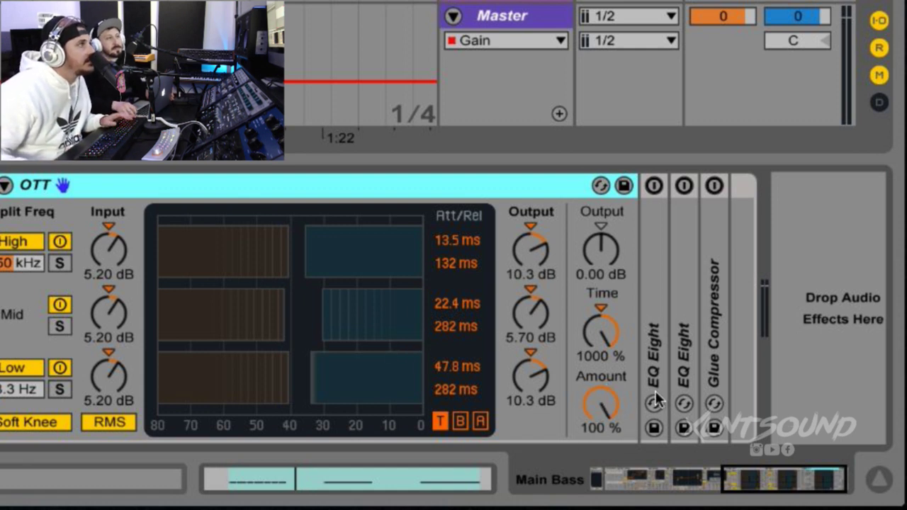
Expand and activate the EQ Eight after the third OTT, and move its band 1 low cut to 180 Hz
double_click(653, 322)
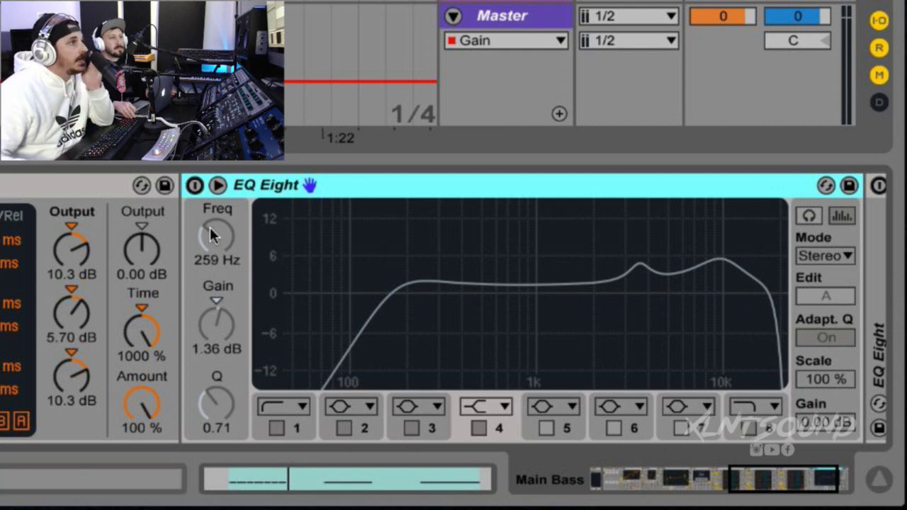
click(195, 185)
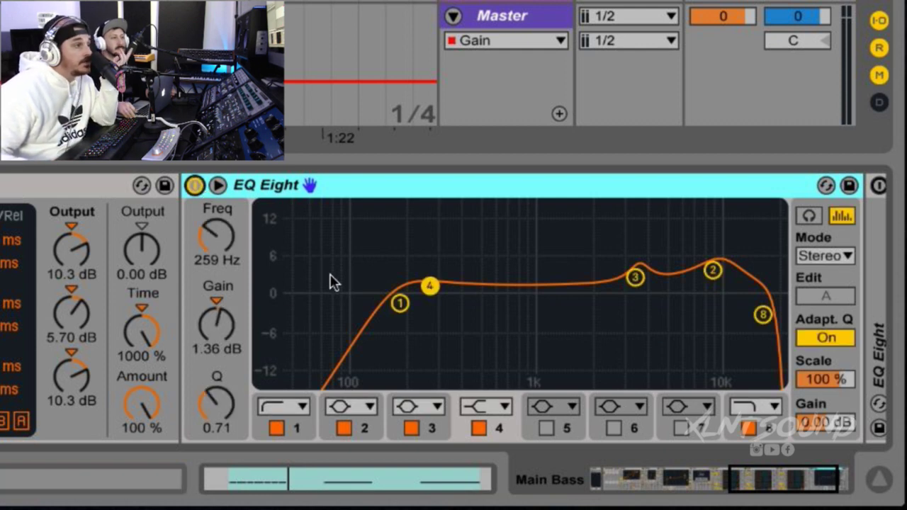
click(399, 303)
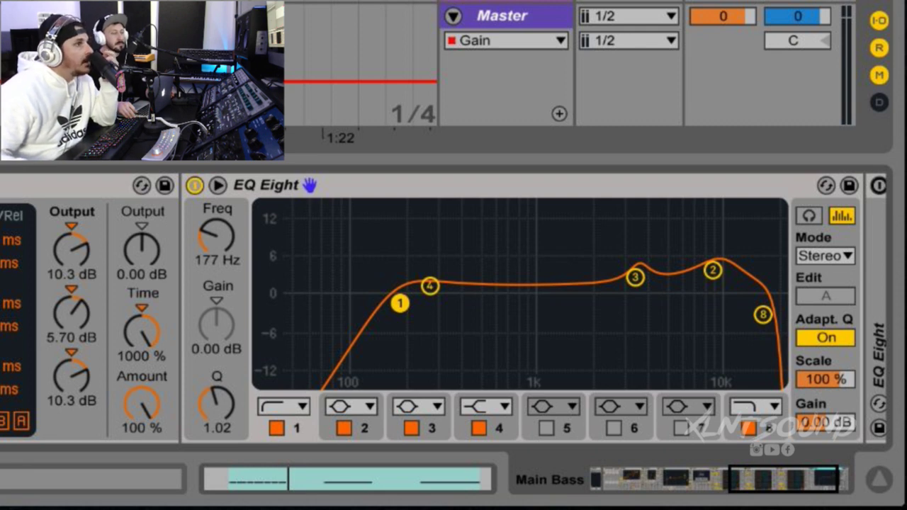
drag(400, 303, 402, 304)
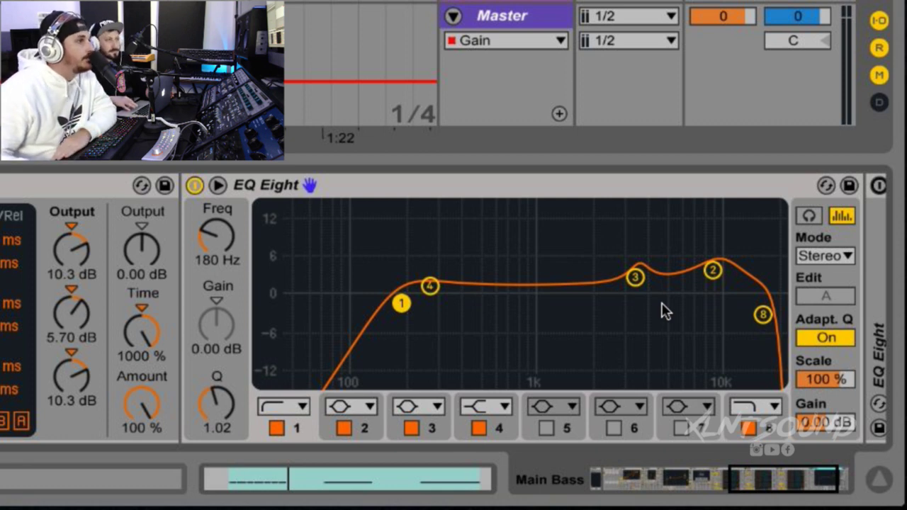
Check bands 3 and 2 of this EQ Eight, and audition the bass through it
click(635, 277)
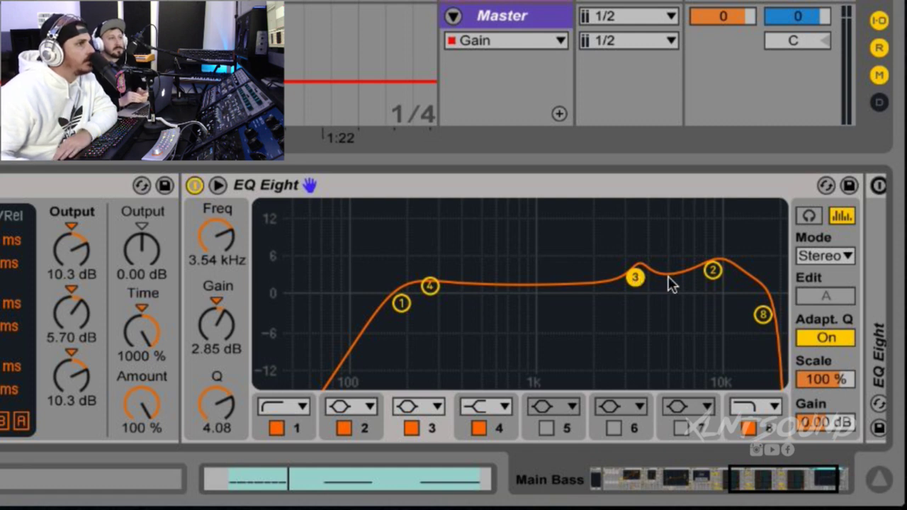
click(712, 271)
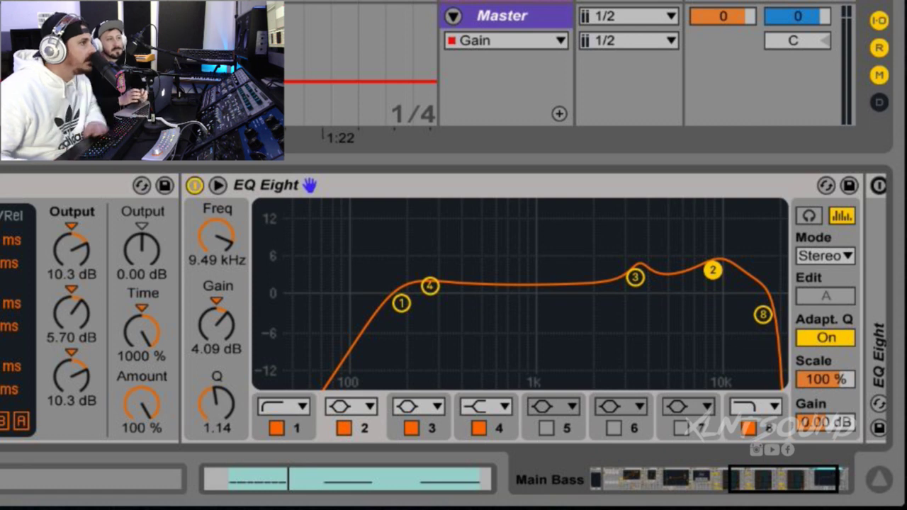
key(space)
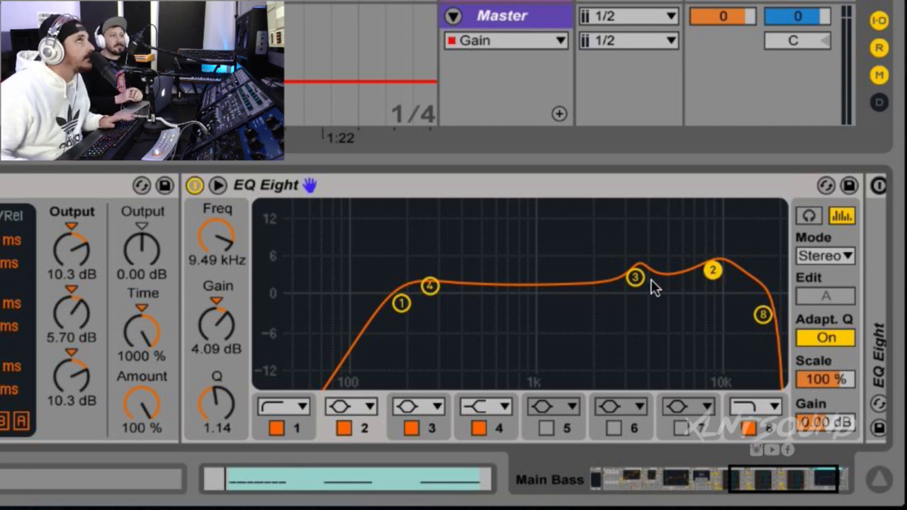
scroll(650, 280, right, 5)
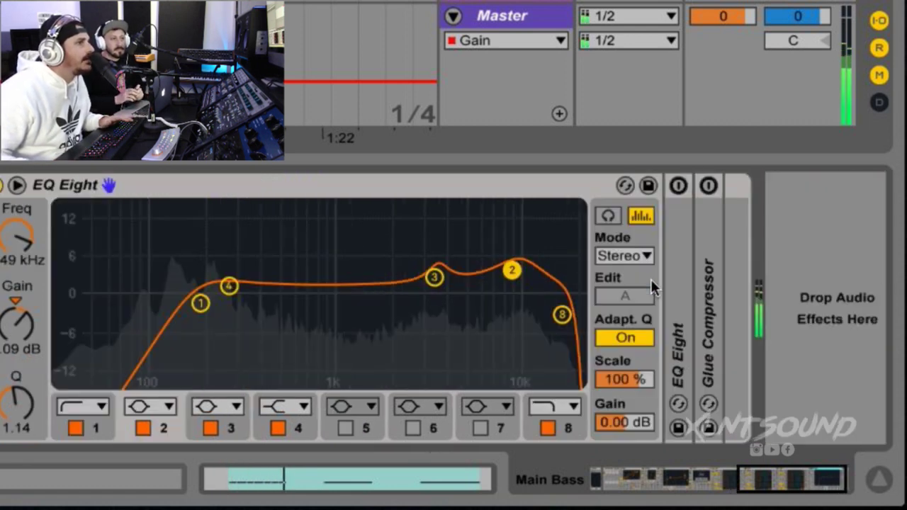
Expand and activate the last EQ Eight, just before the Glue Compressor
double_click(650, 277)
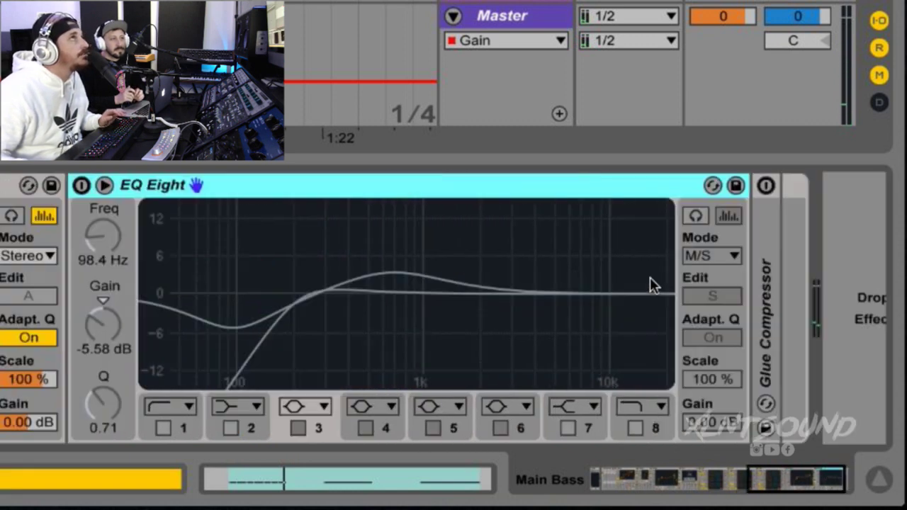
scroll(649, 277, left, 1)
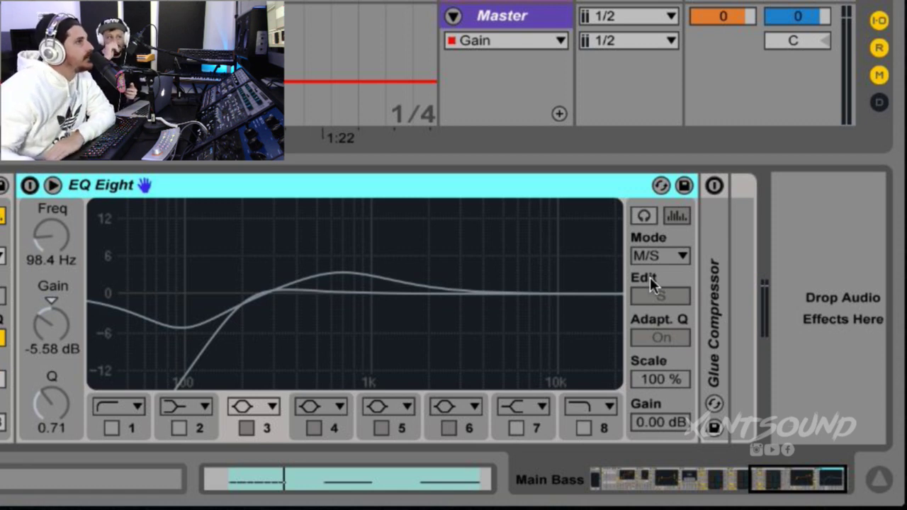
click(29, 185)
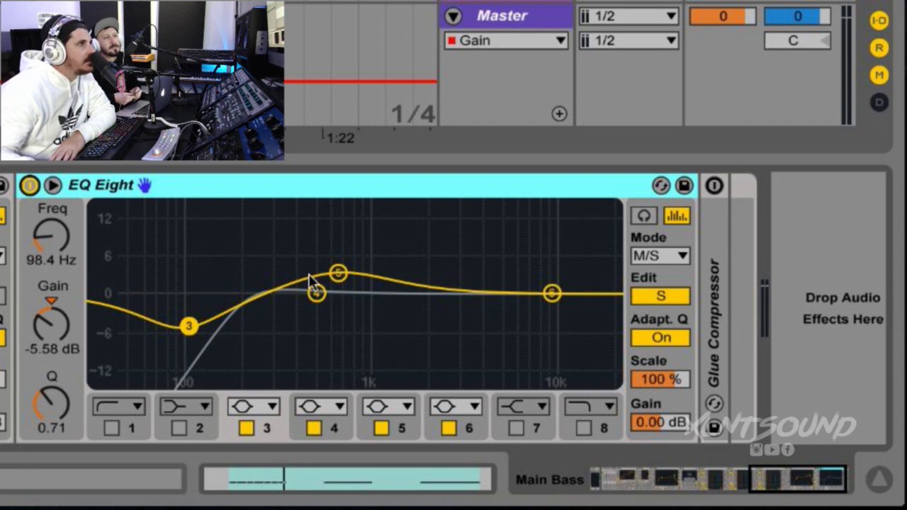
Check the side curve's bands 5 and 3, confirm the M/S mode, and switch the last EQ Eight's editing to the Mid curve
click(338, 274)
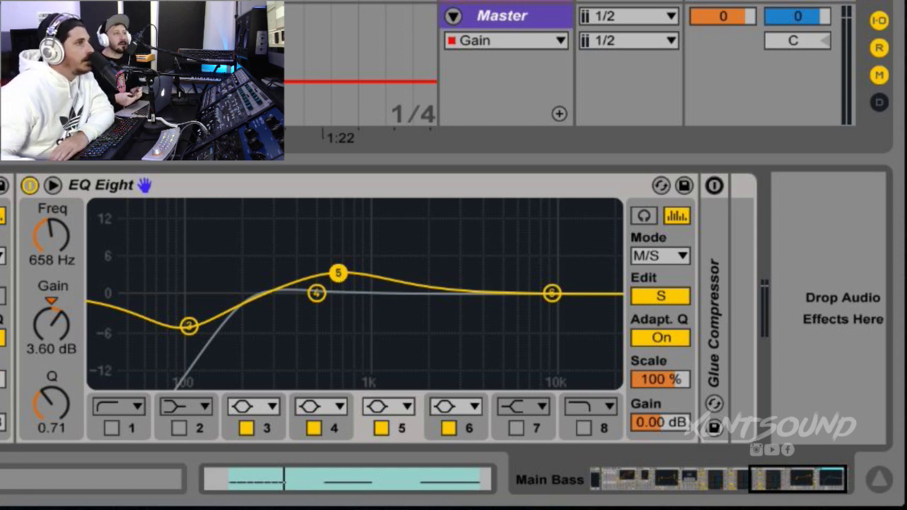
click(651, 260)
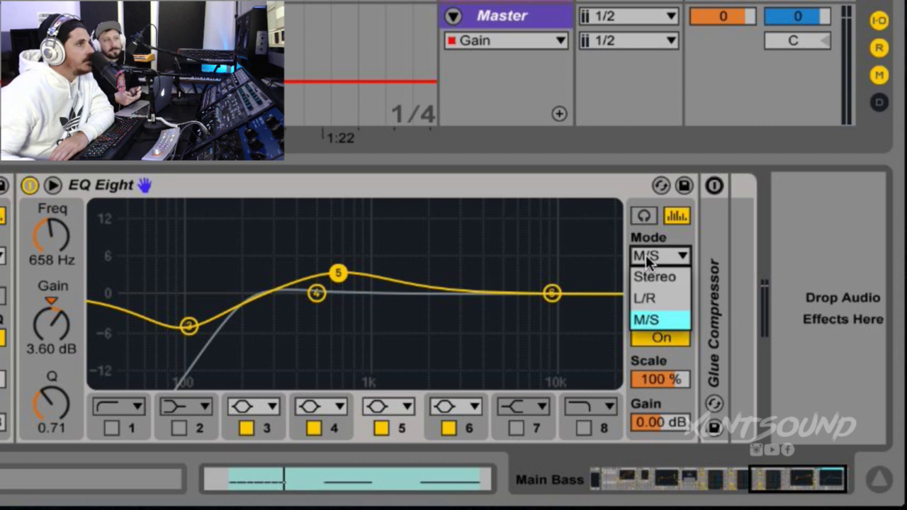
click(644, 319)
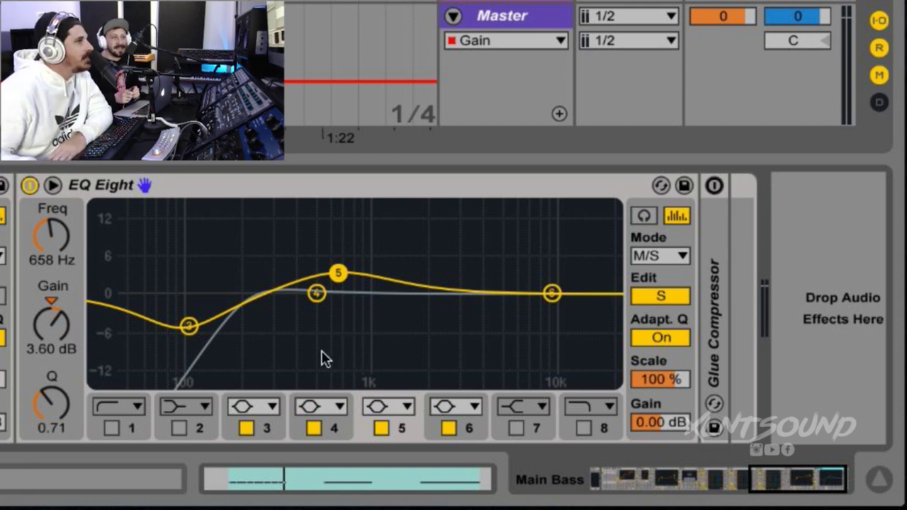
click(189, 326)
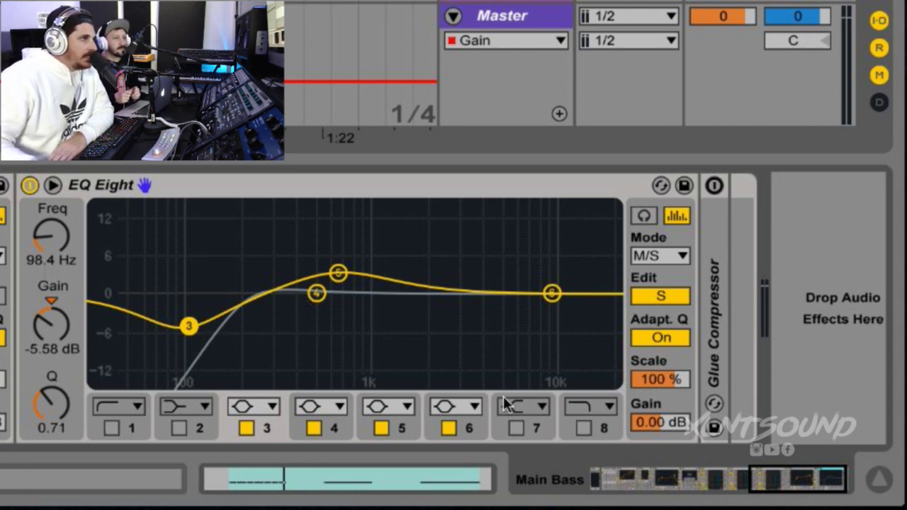
click(663, 296)
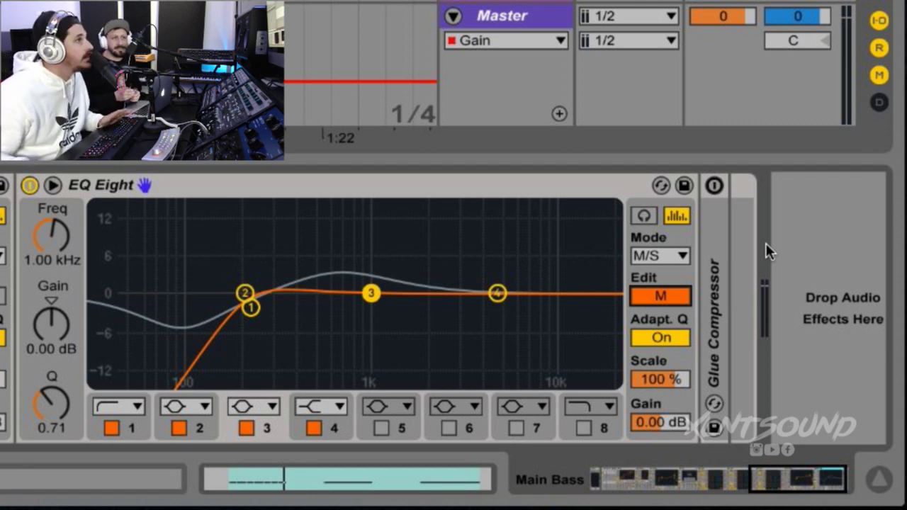
Audition the bass through the last EQ Eight, bypassing and reactivating it to compare the sound
key(space)
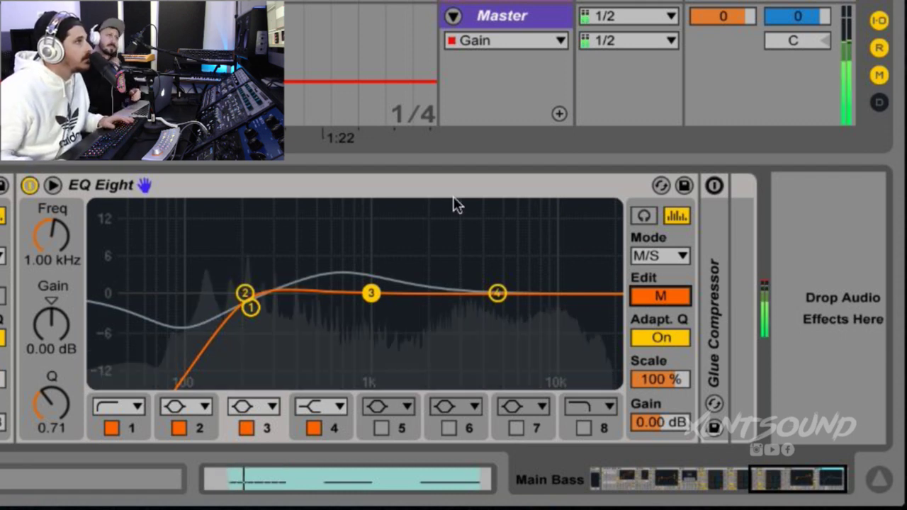
key(space)
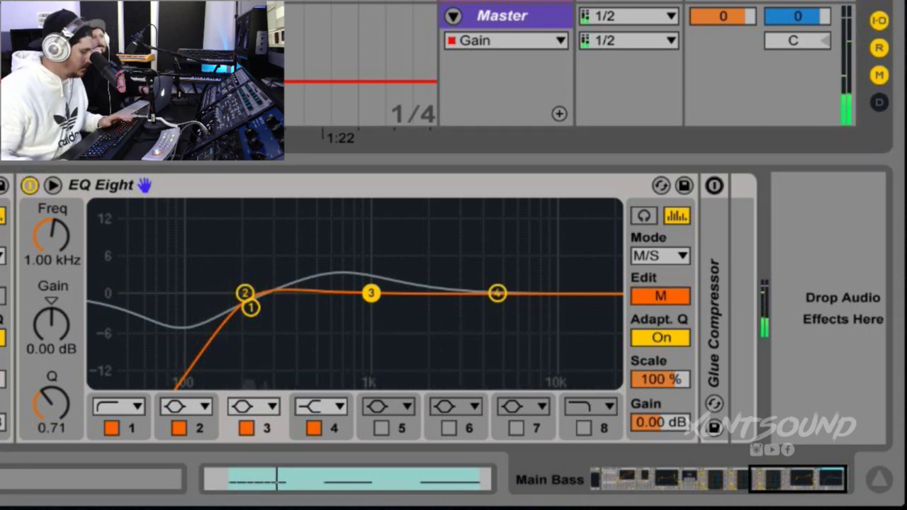
key(space)
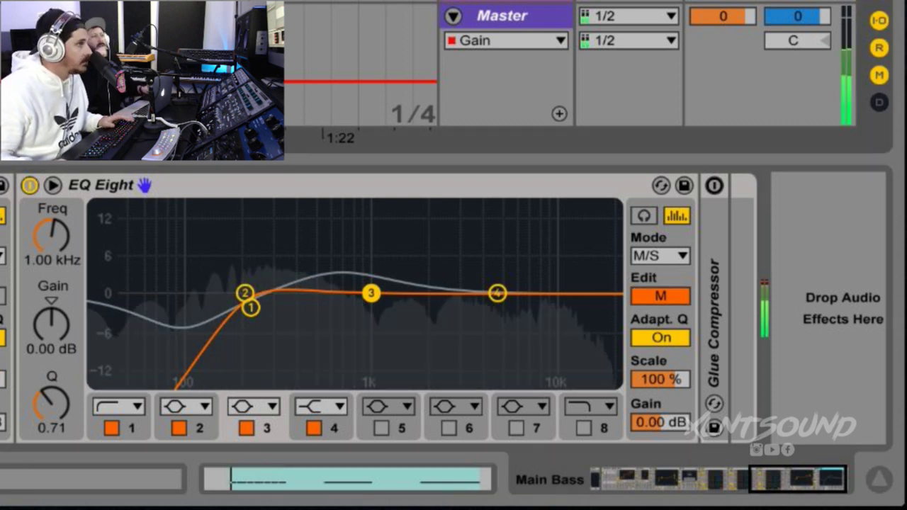
click(29, 186)
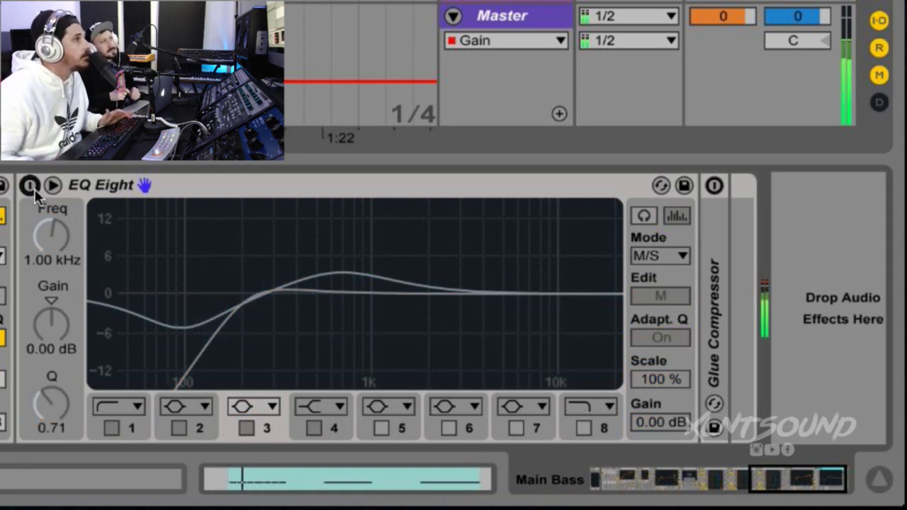
click(29, 185)
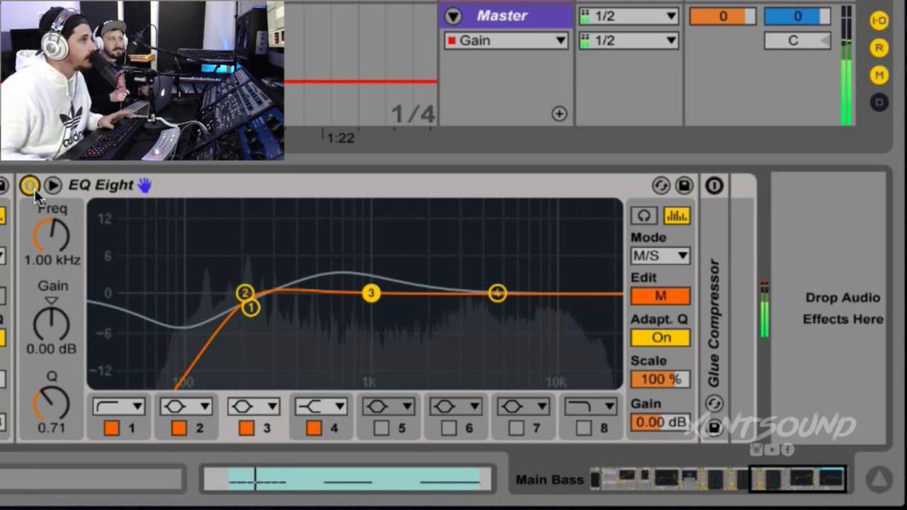
click(33, 188)
click(32, 188)
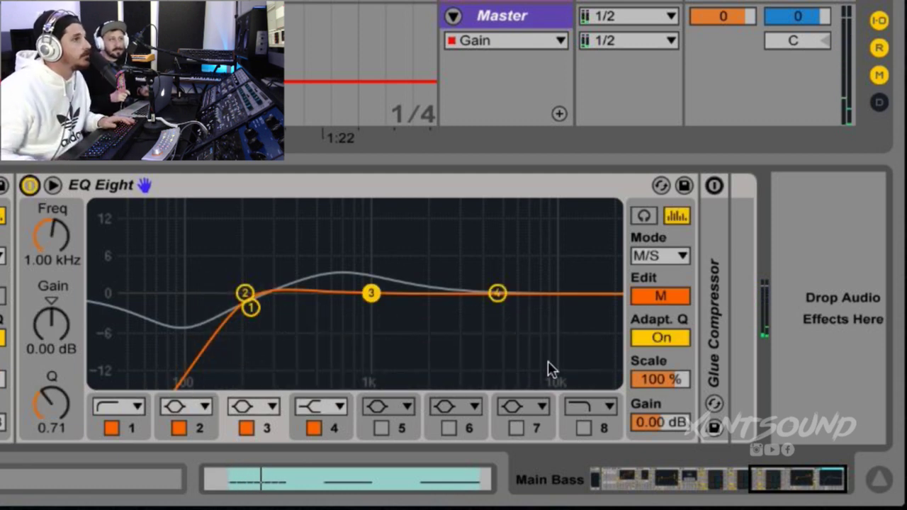
Expand and activate the Glue Compressor at the end of the Main Bass chain, and check its attack, ratio and threshold
double_click(707, 303)
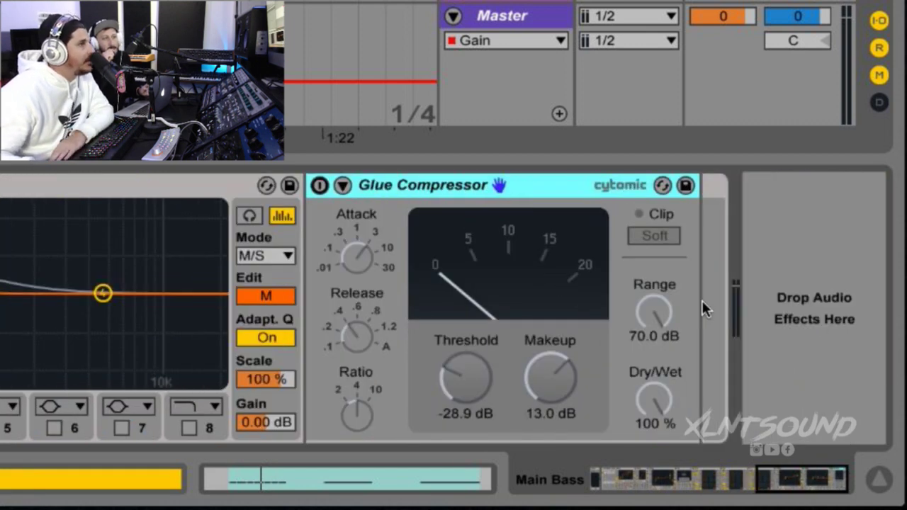
click(319, 186)
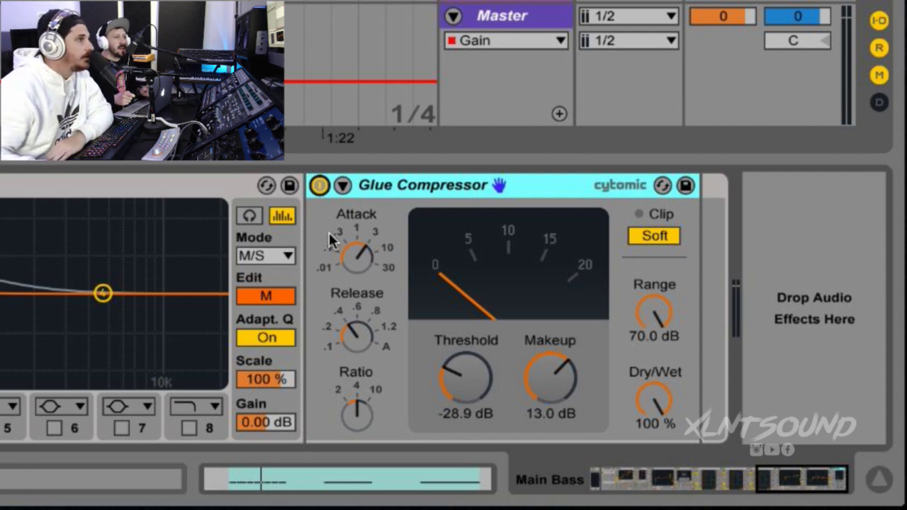
click(359, 265)
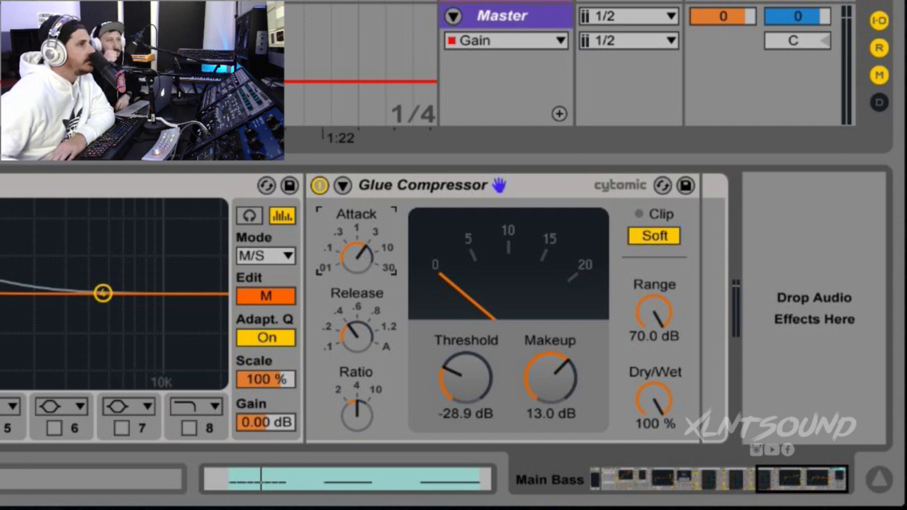
click(356, 422)
click(469, 394)
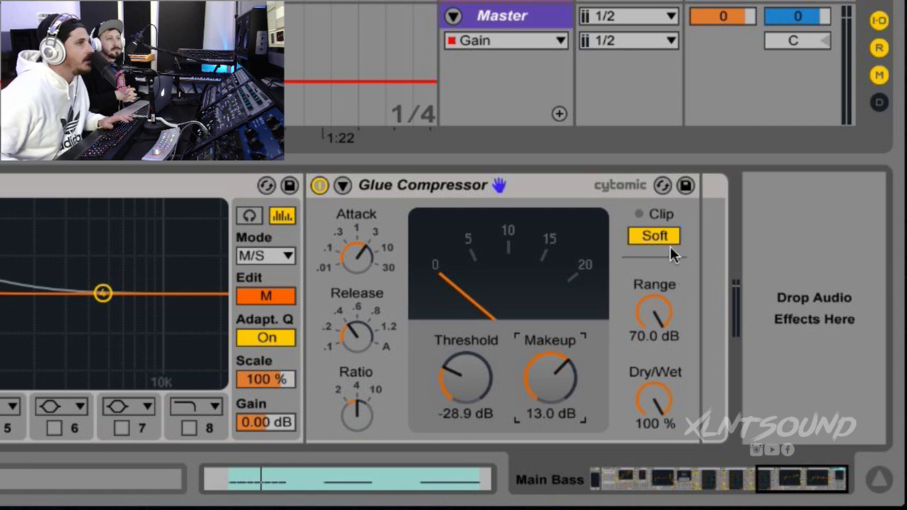
Play the bass and compare it with the Glue Compressor bypassed and active
key(space)
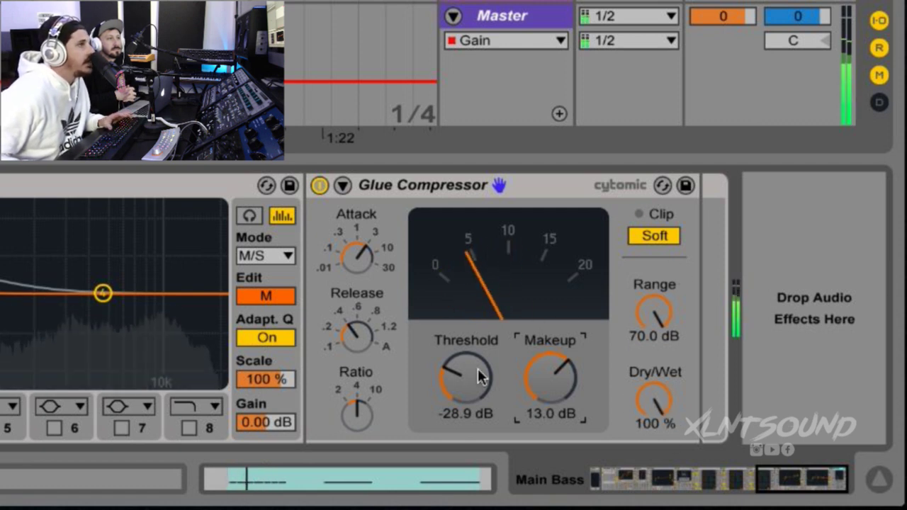
click(319, 186)
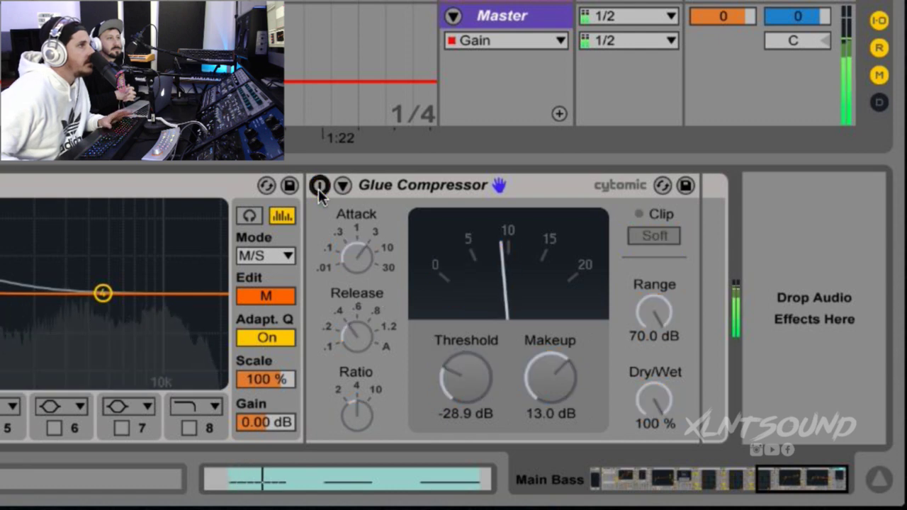
click(319, 186)
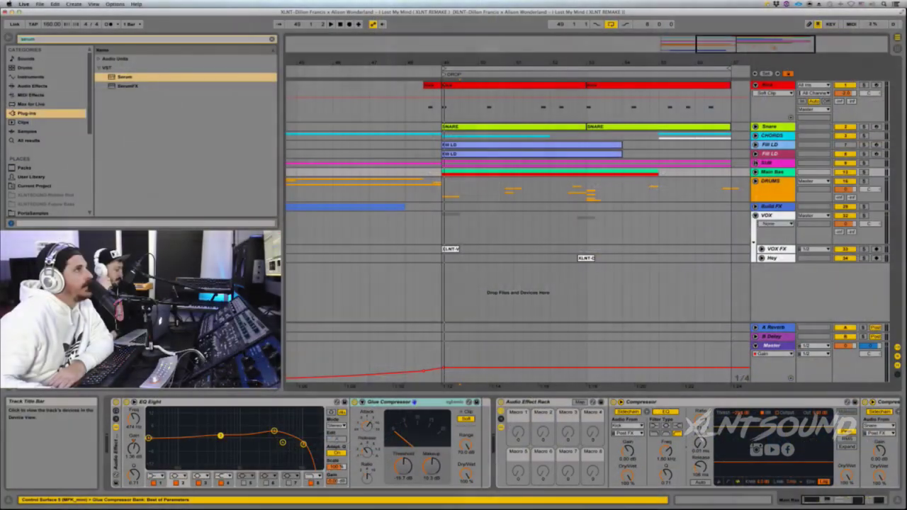
Unfold the SUB group and its Sub audio track, solo the Sub track and play it from the drop
click(755, 163)
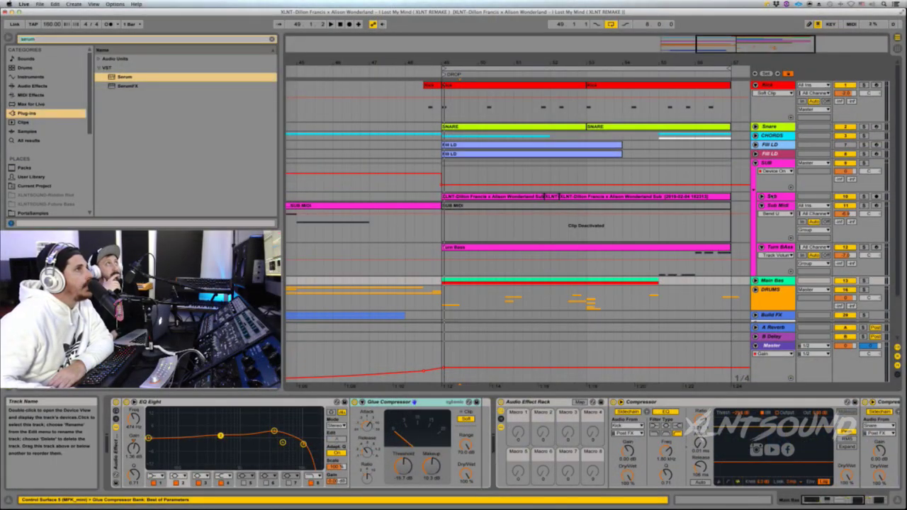
click(771, 205)
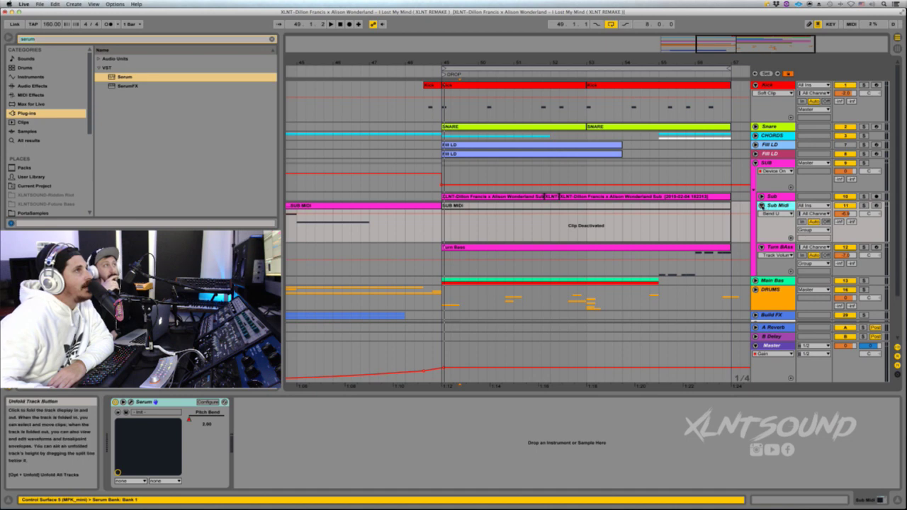
click(761, 196)
click(544, 216)
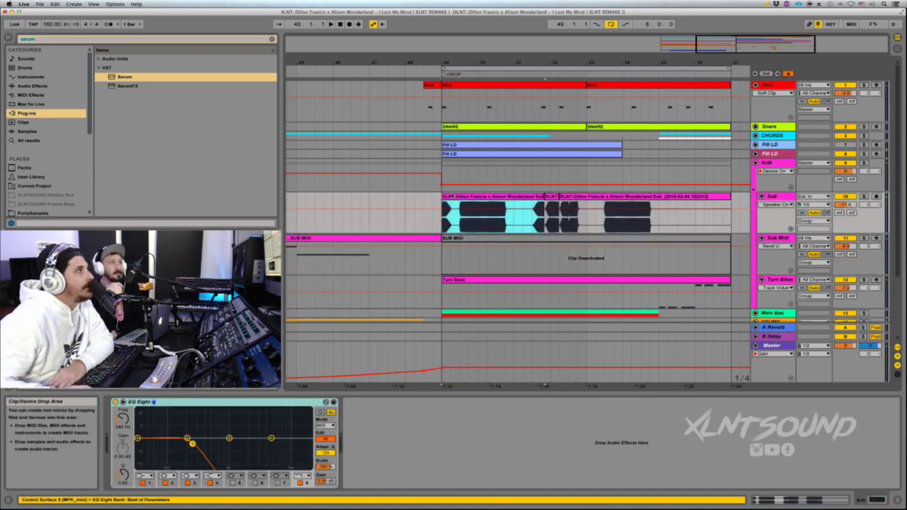
click(863, 196)
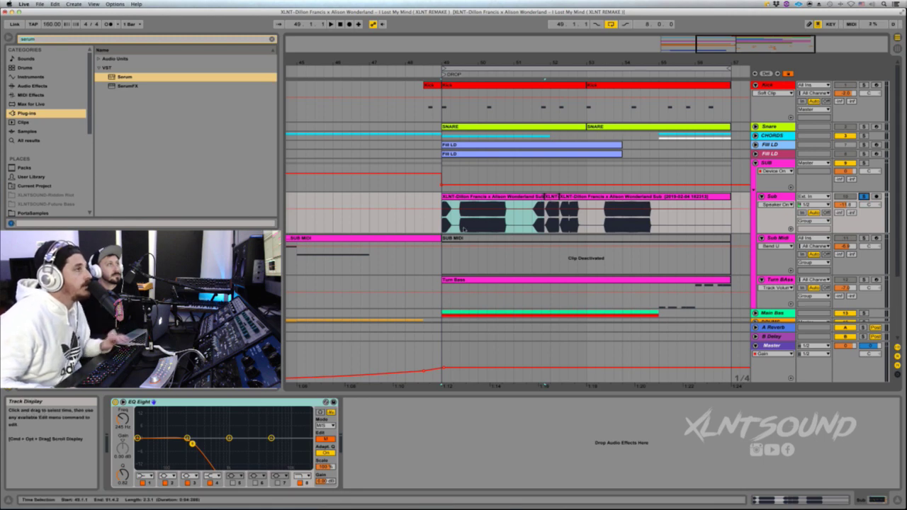
key(space)
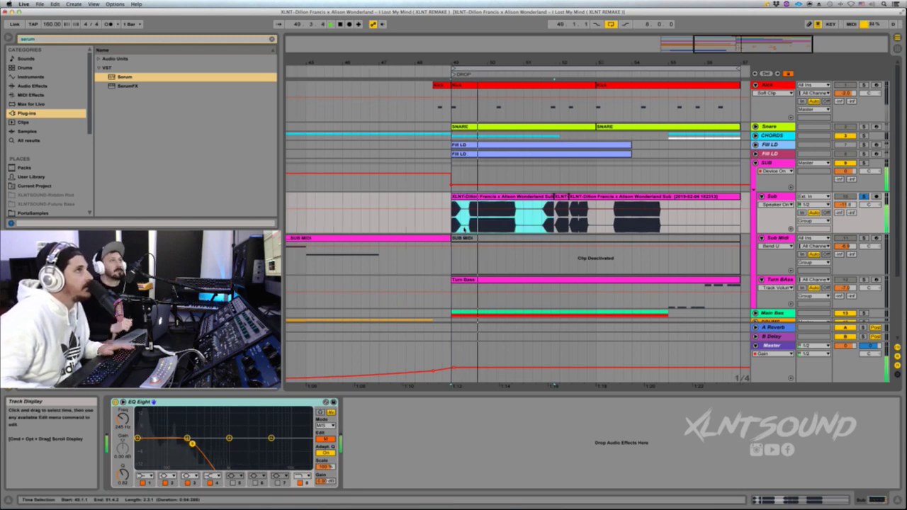
Open Serum on the Sub Midi track, check its distortion effect and oscillator page, and close it
click(610, 241)
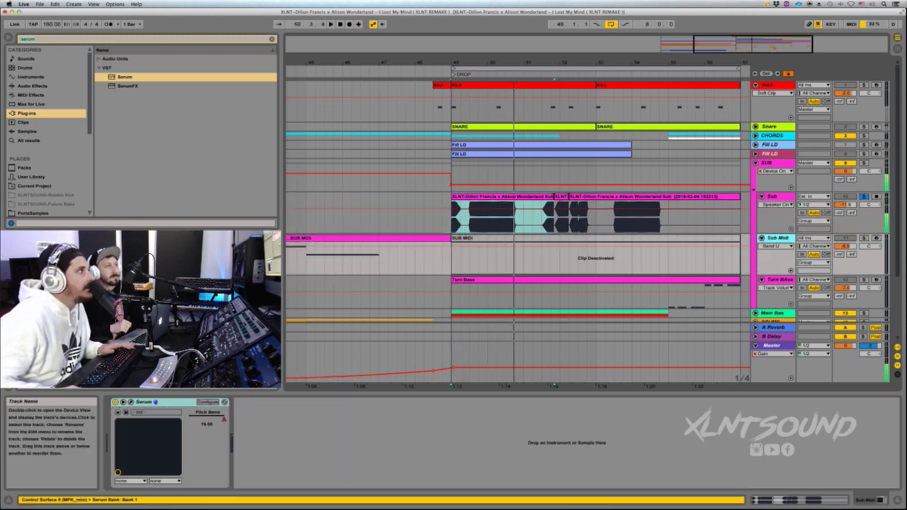
click(130, 402)
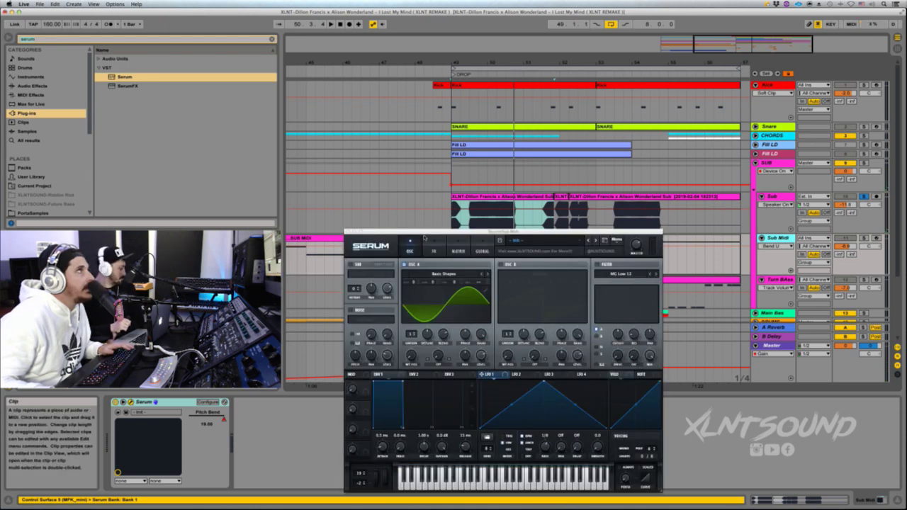
drag(425, 234, 432, 167)
click(437, 179)
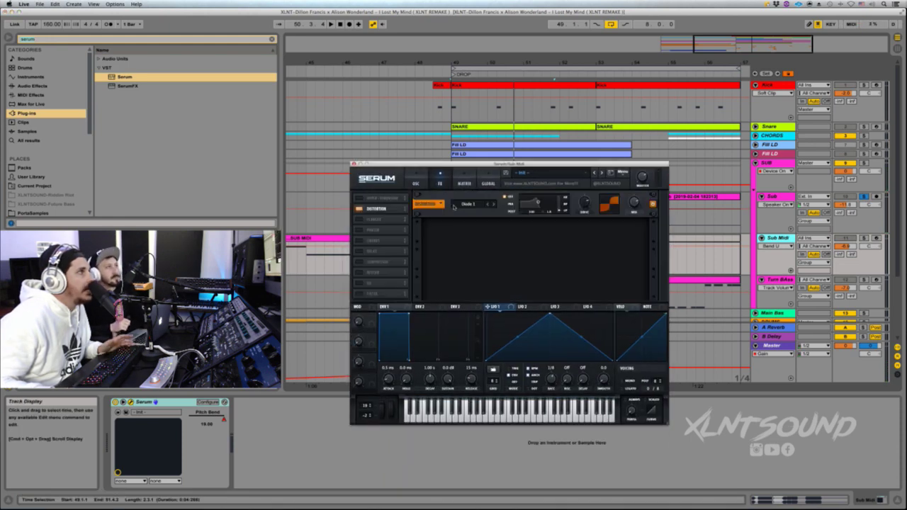
click(415, 181)
click(353, 164)
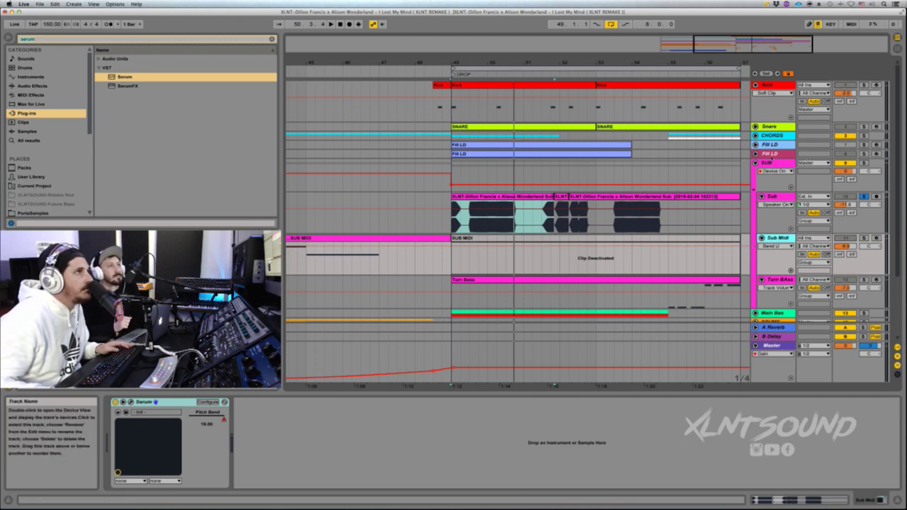
Try the Main Bass group's solo and play the drop to listen against the sub
scroll(759, 142, down, 2)
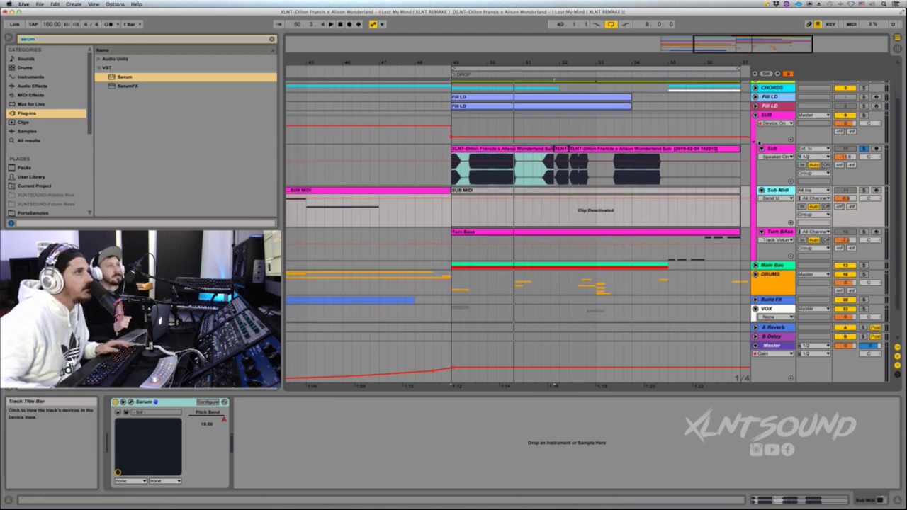
click(863, 265)
key(space)
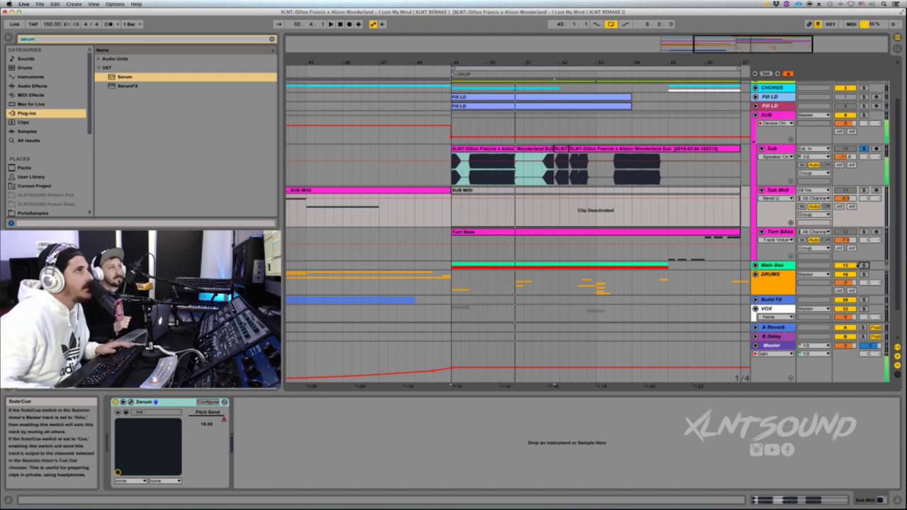
Select the Sub track, check its EQ Eight's mode setting, and compare the sub with the EQ bypassed and active
click(782, 151)
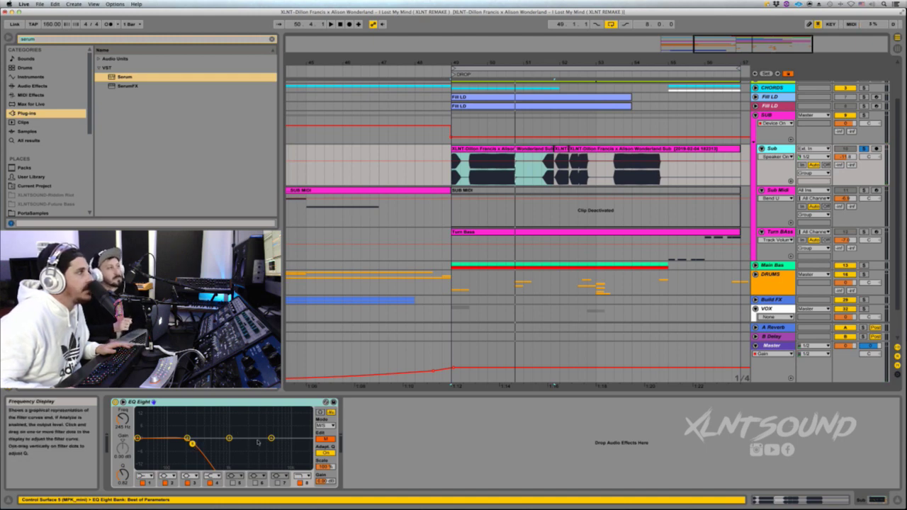
click(325, 425)
click(321, 446)
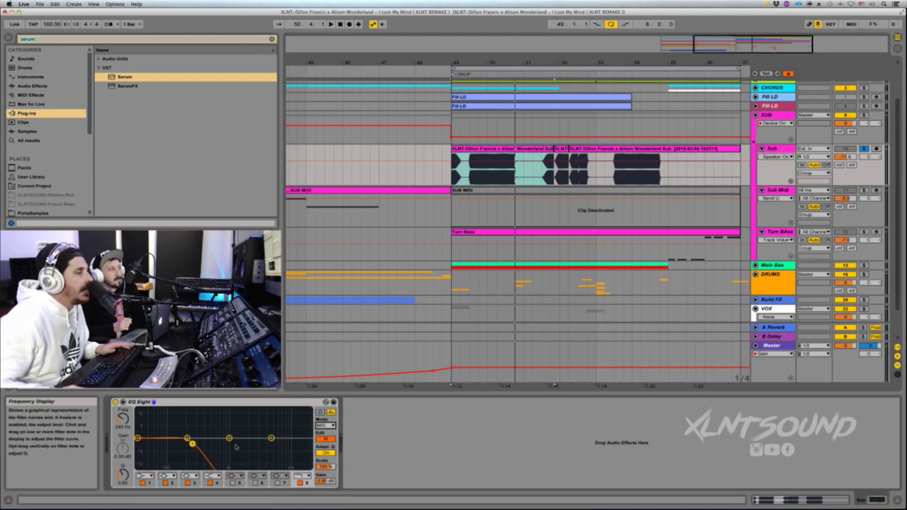
key(space)
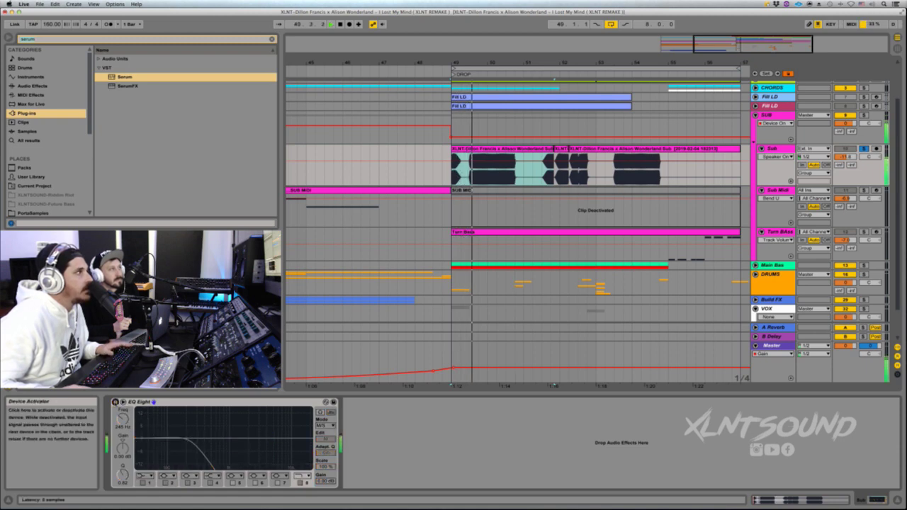
click(115, 402)
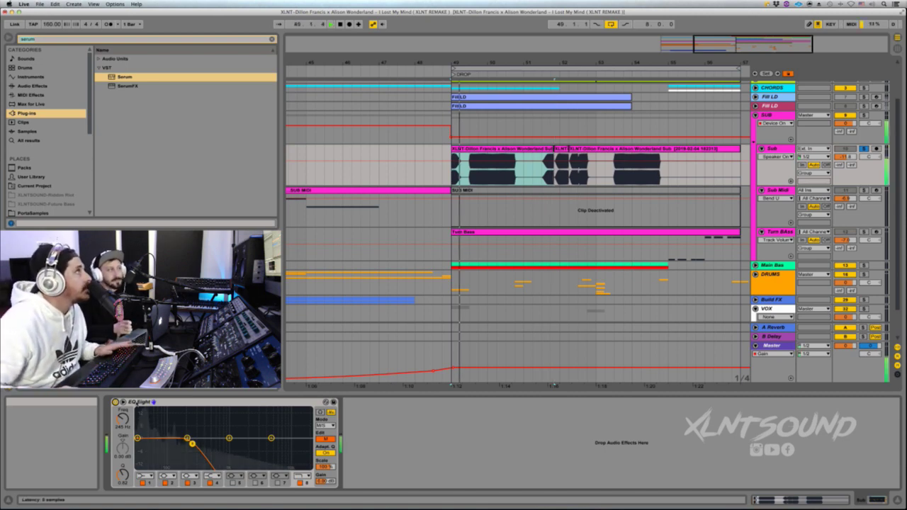
Open the Sub EQ Eight's enlarged spectrum view, play the sub through it, and restore the compact display
click(177, 404)
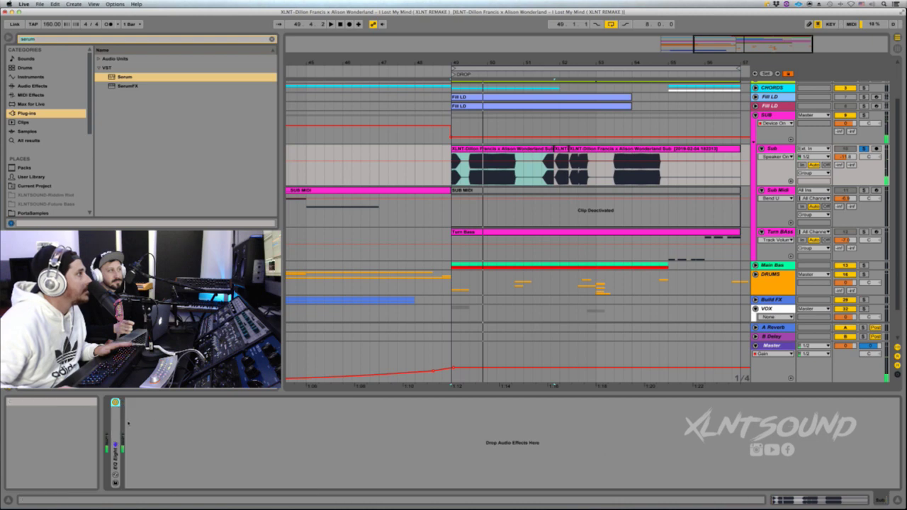
click(187, 438)
double_click(194, 427)
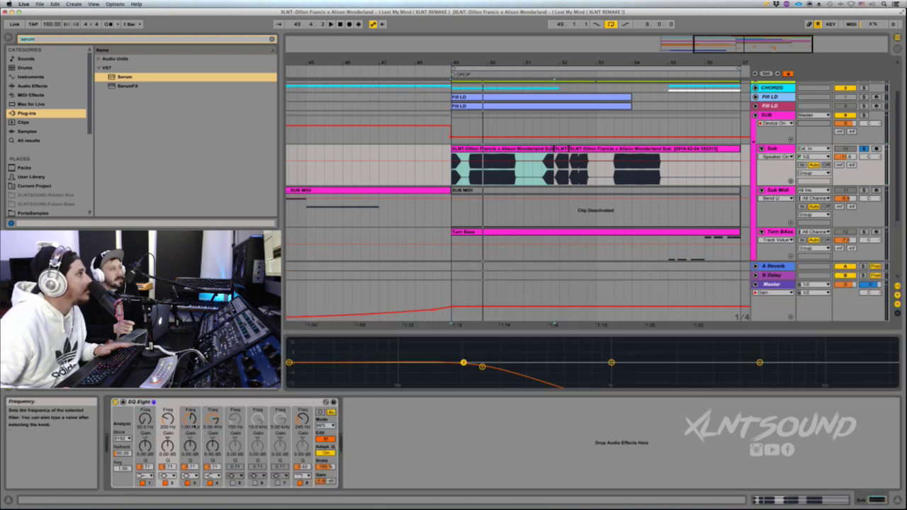
drag(554, 326, 501, 132)
key(space)
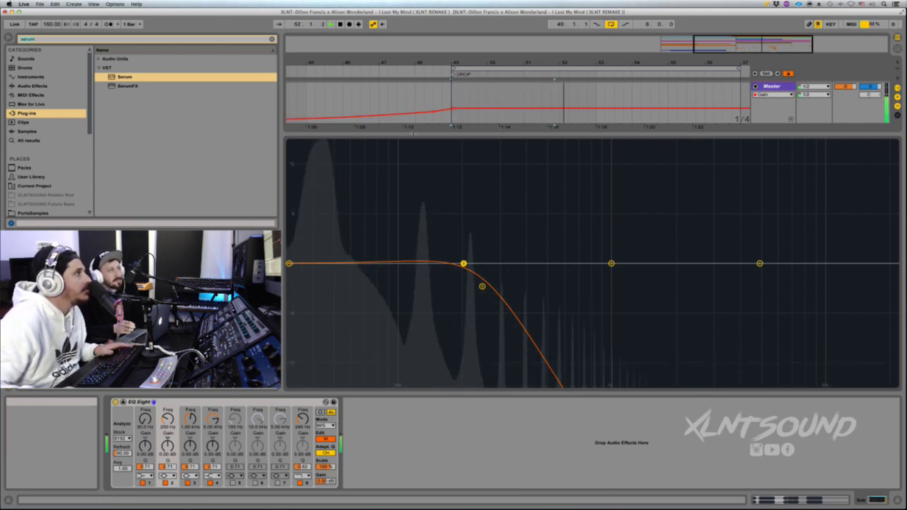
drag(414, 136, 414, 213)
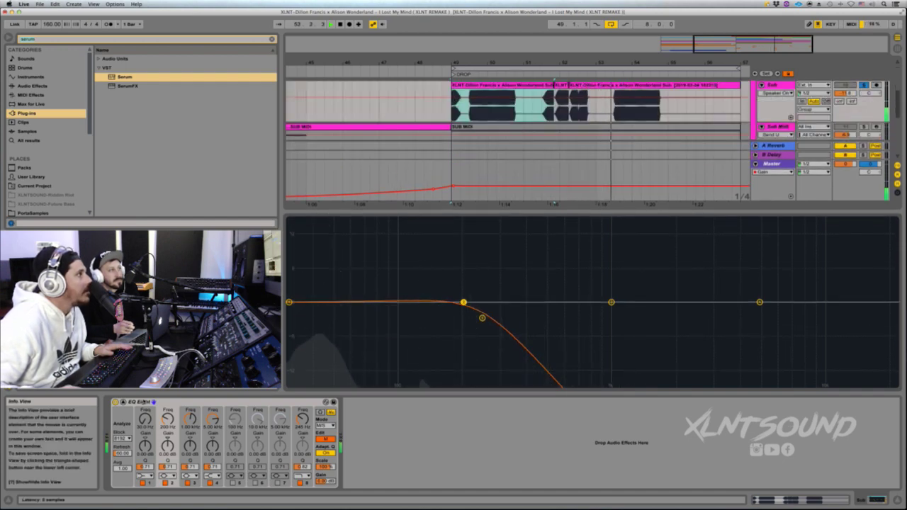
click(153, 402)
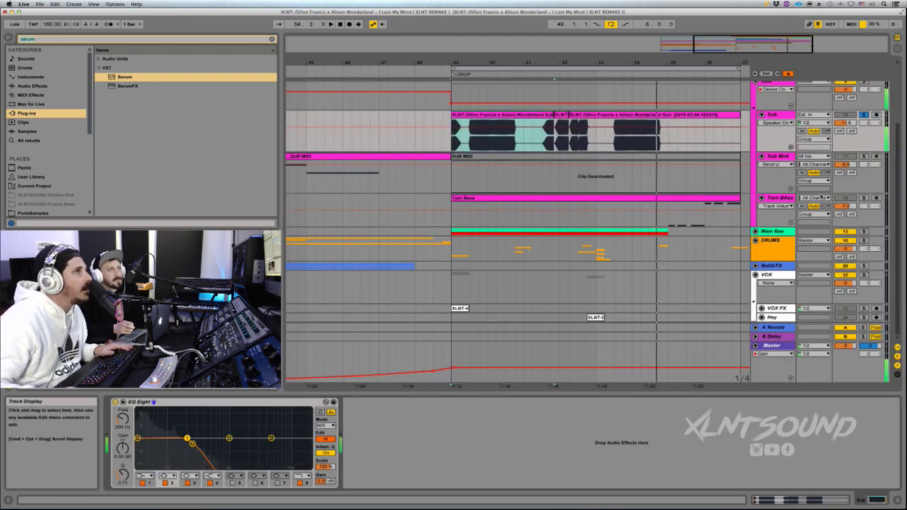
Show the Turn Bass track's devices and unfold the Main Bass group
click(780, 198)
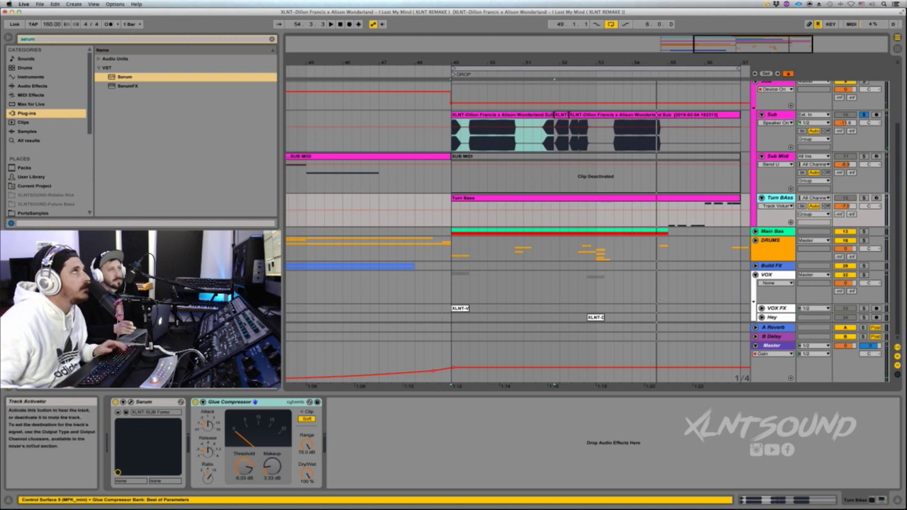
click(721, 237)
key(Right)
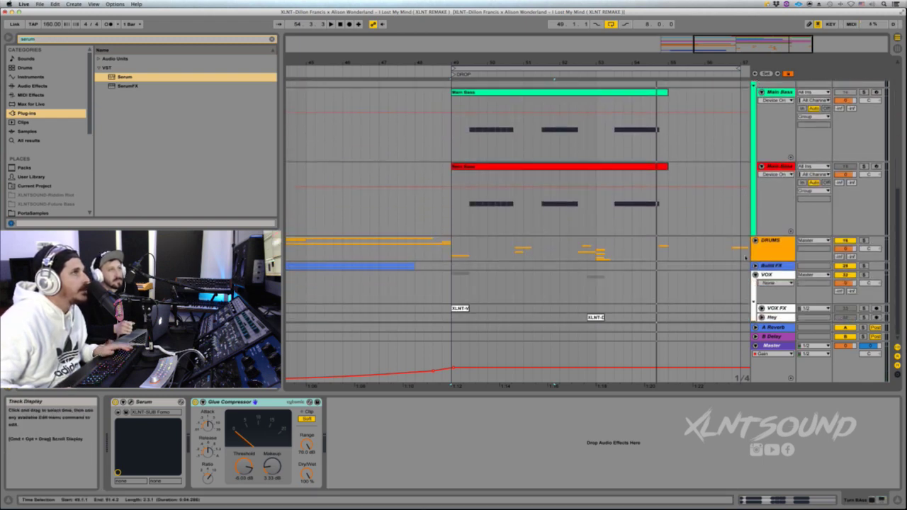
Fold the SUB group, unfold the CHORDS group, and show the devices of the Big Chords clip's track
scroll(744, 257, up, 8)
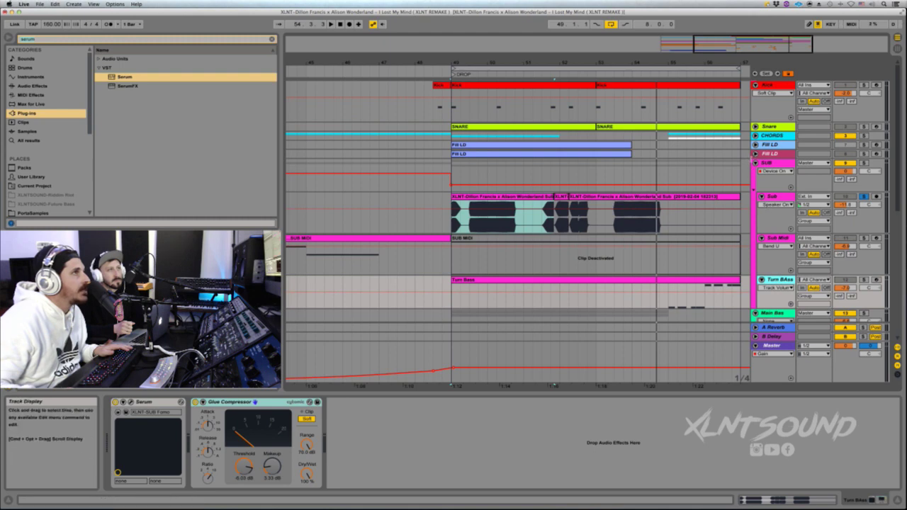
click(756, 163)
click(755, 136)
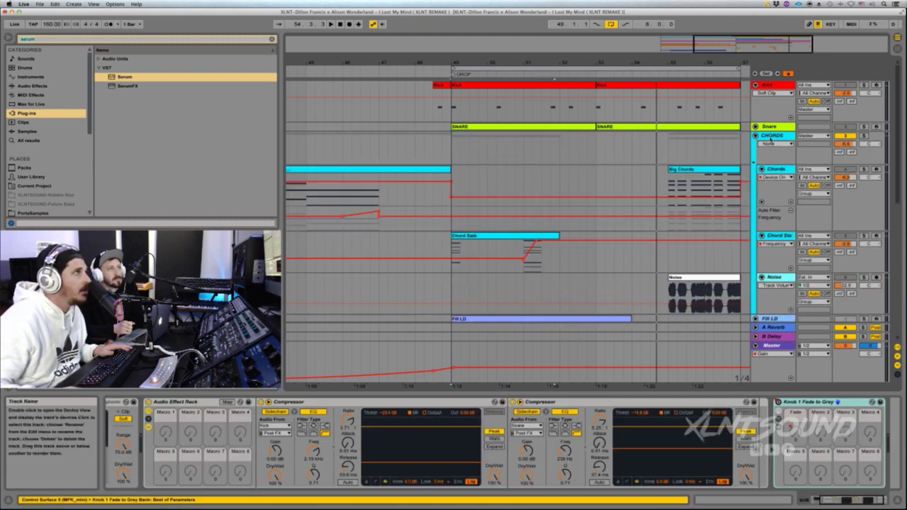
click(773, 136)
click(682, 170)
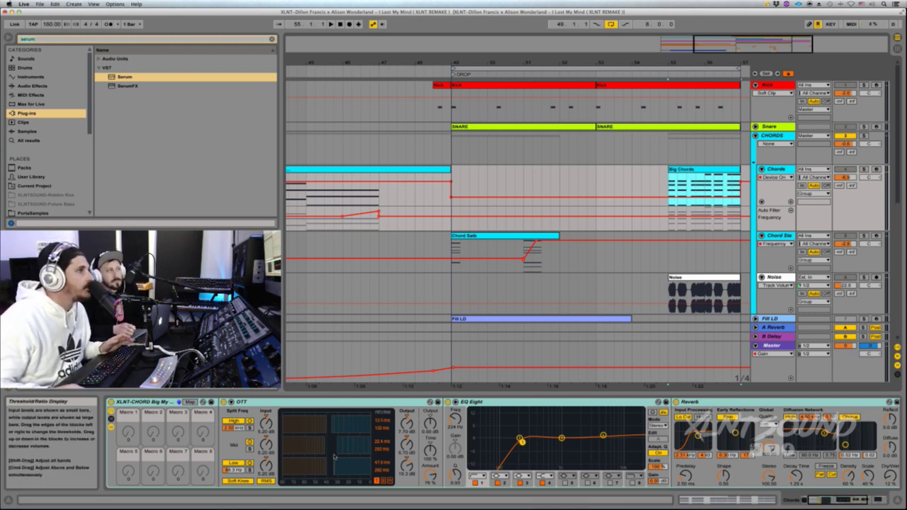
Review the Chords track's effect chain and its Serum patch's oscillator and effects pages, and close the plug-in window
scroll(308, 439, right, 5)
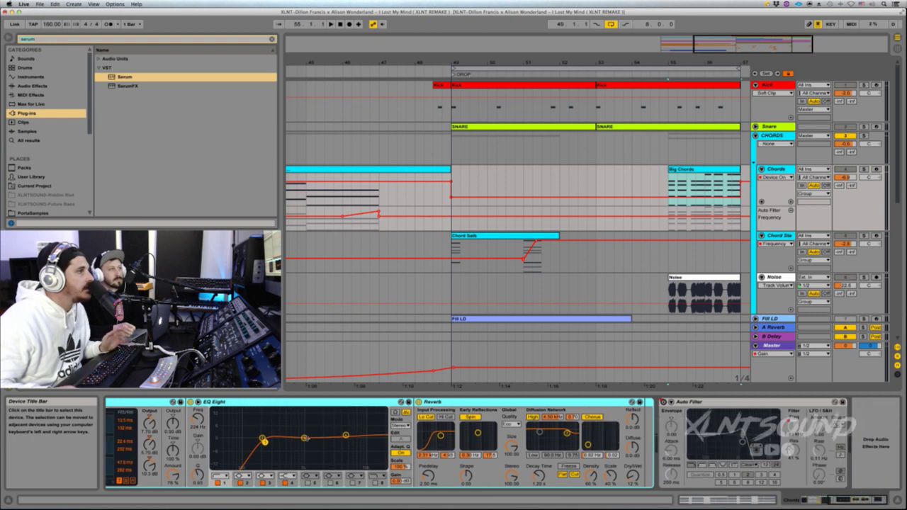
scroll(309, 440, left, 3)
drag(704, 493, 682, 495)
click(131, 402)
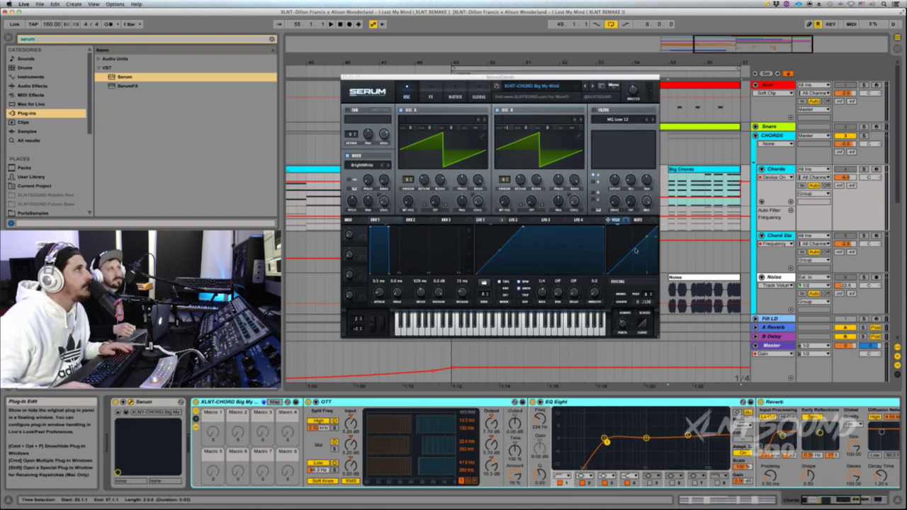
click(430, 96)
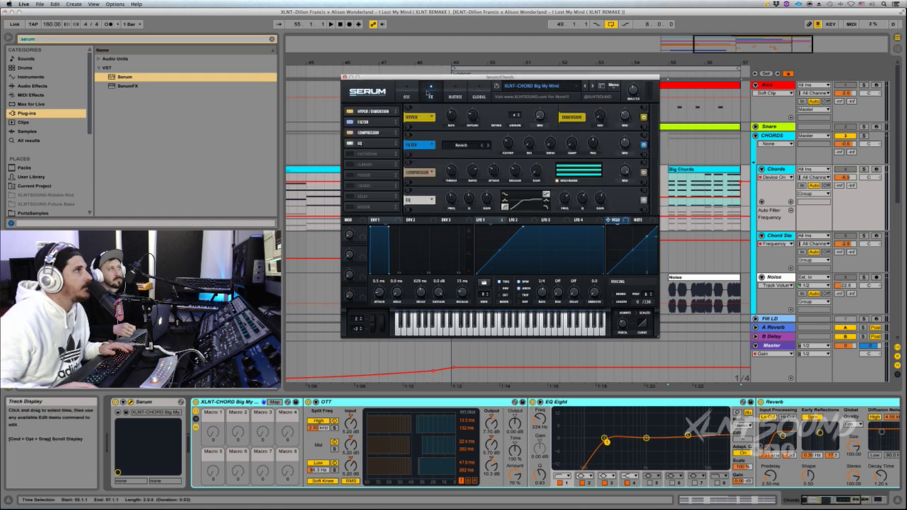
drag(429, 78, 445, 80)
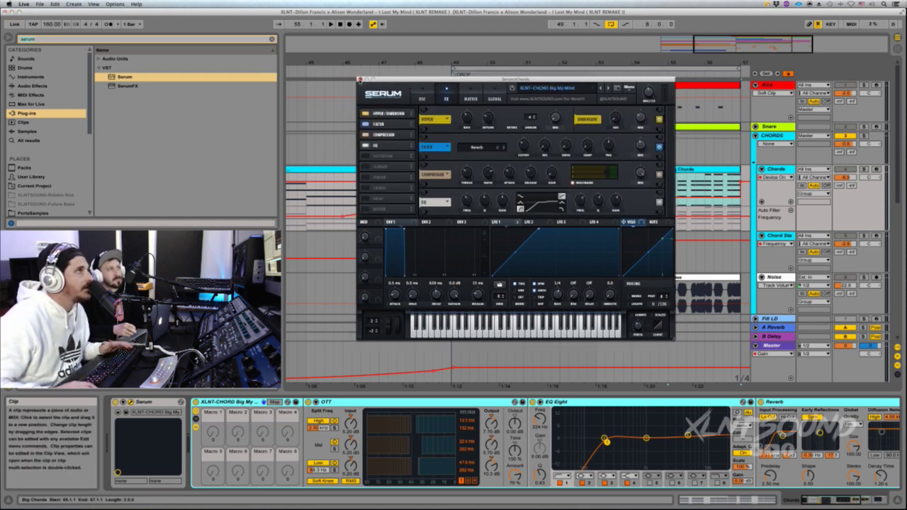
click(360, 80)
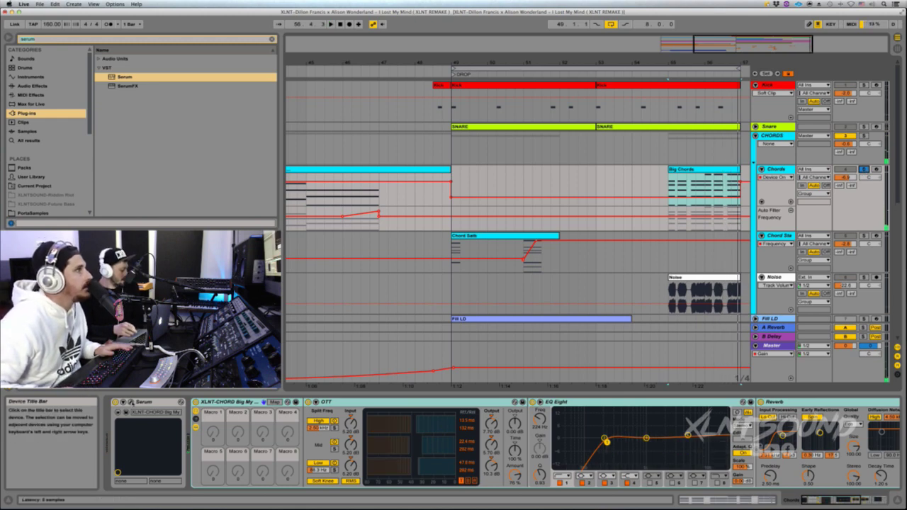
Try bringing the LFO curve's end point down to zero in the Chords Serum during playback, and undo the change
click(131, 402)
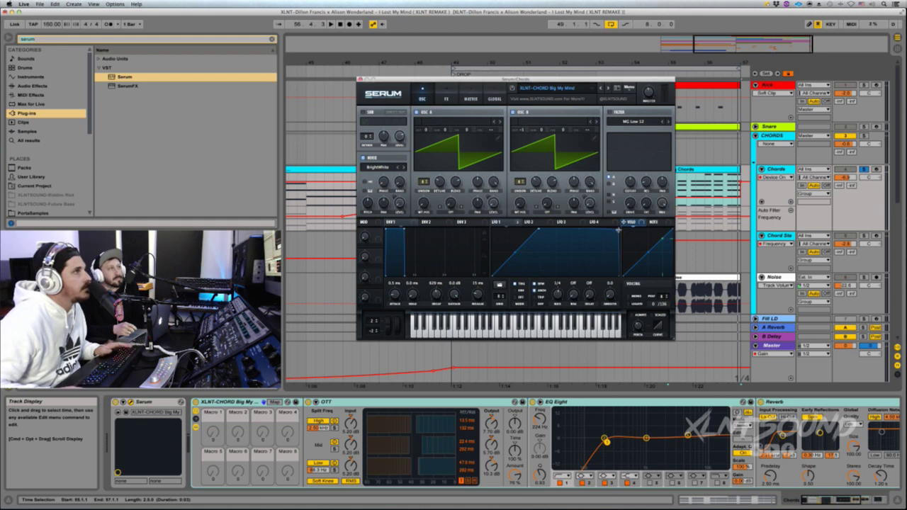
drag(619, 230, 620, 276)
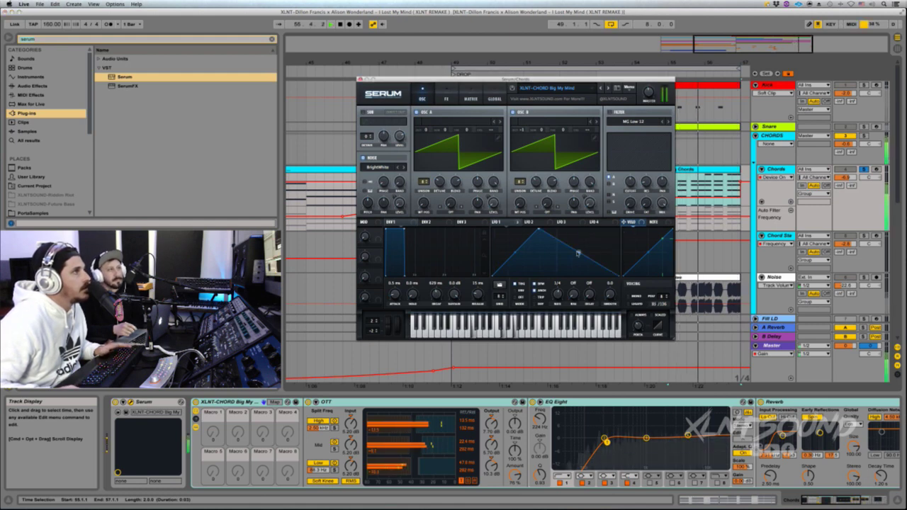
key(super+z)
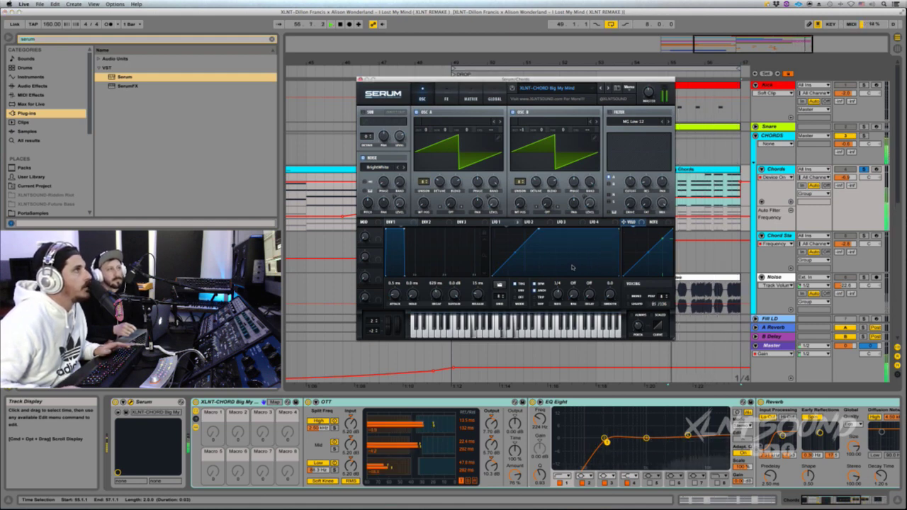
click(700, 112)
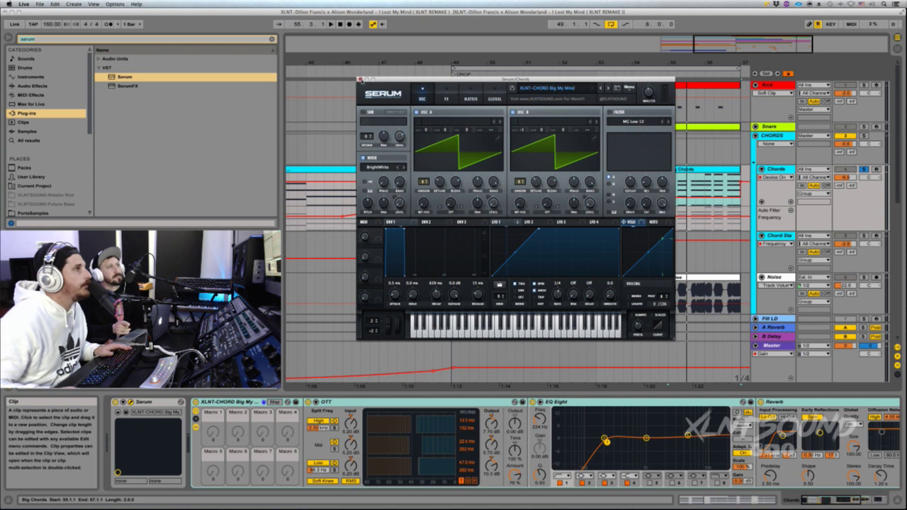
click(361, 79)
Show the Noise track's devices and play the chord section with the noise soloed and in the full mix
click(677, 286)
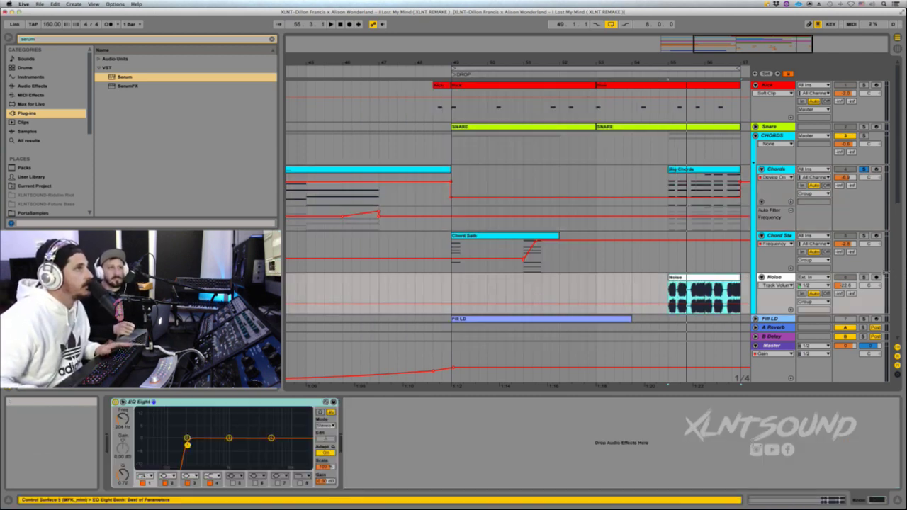
click(864, 277)
key(space)
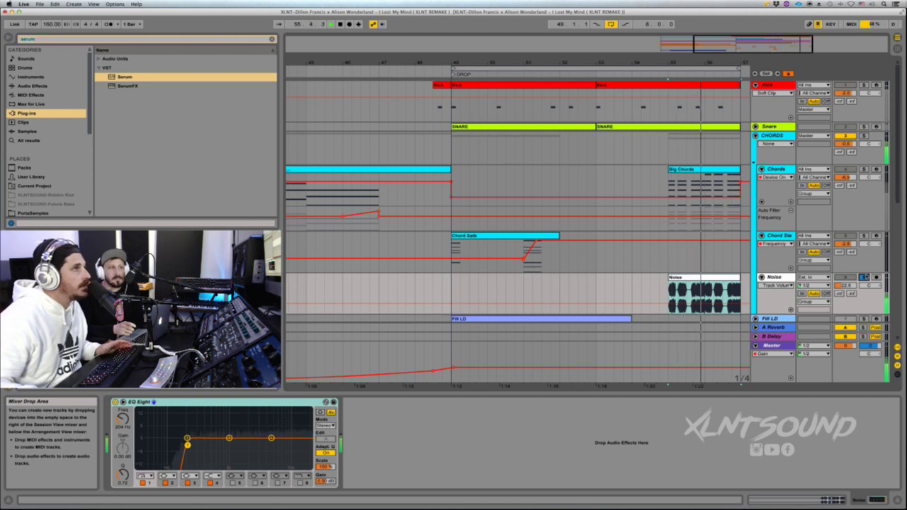
click(864, 277)
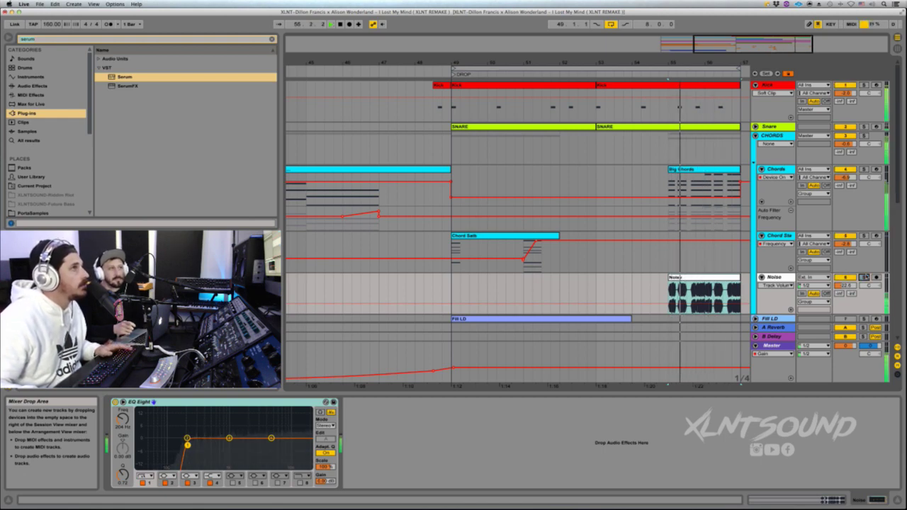
key(space)
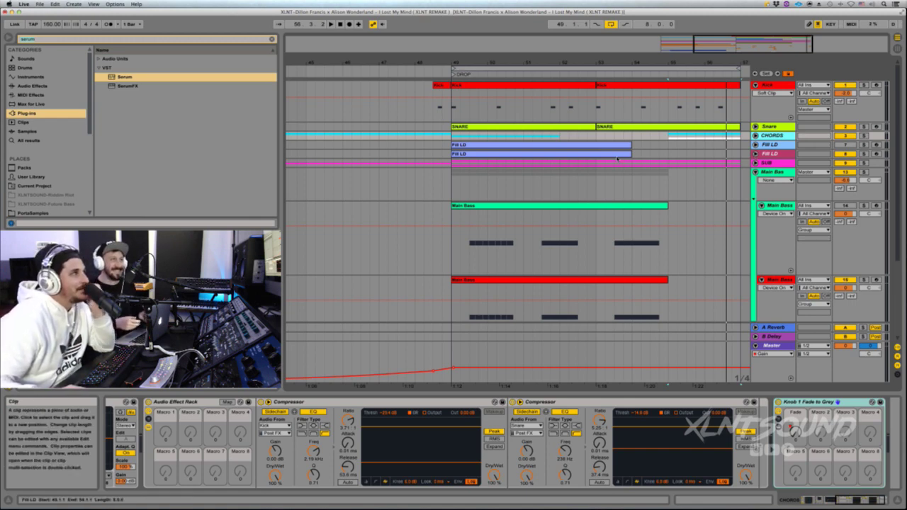
click(482, 61)
drag(482, 61, 483, 43)
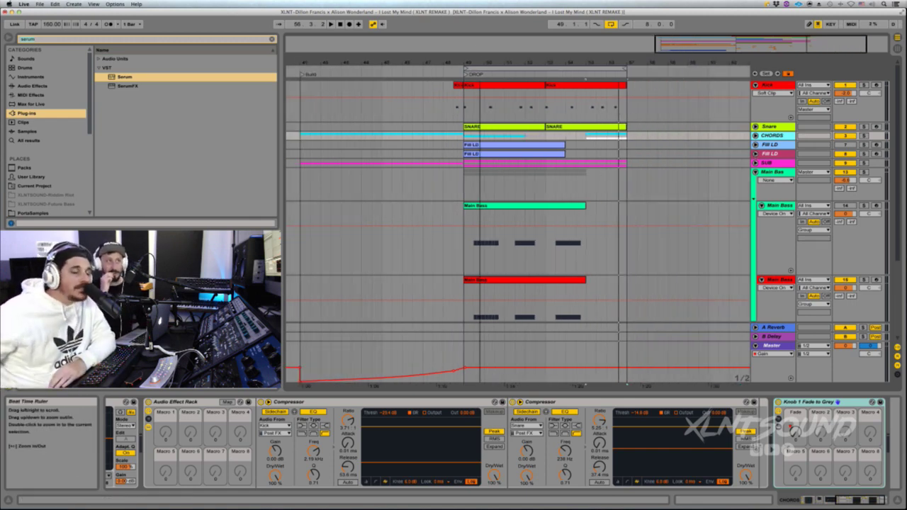